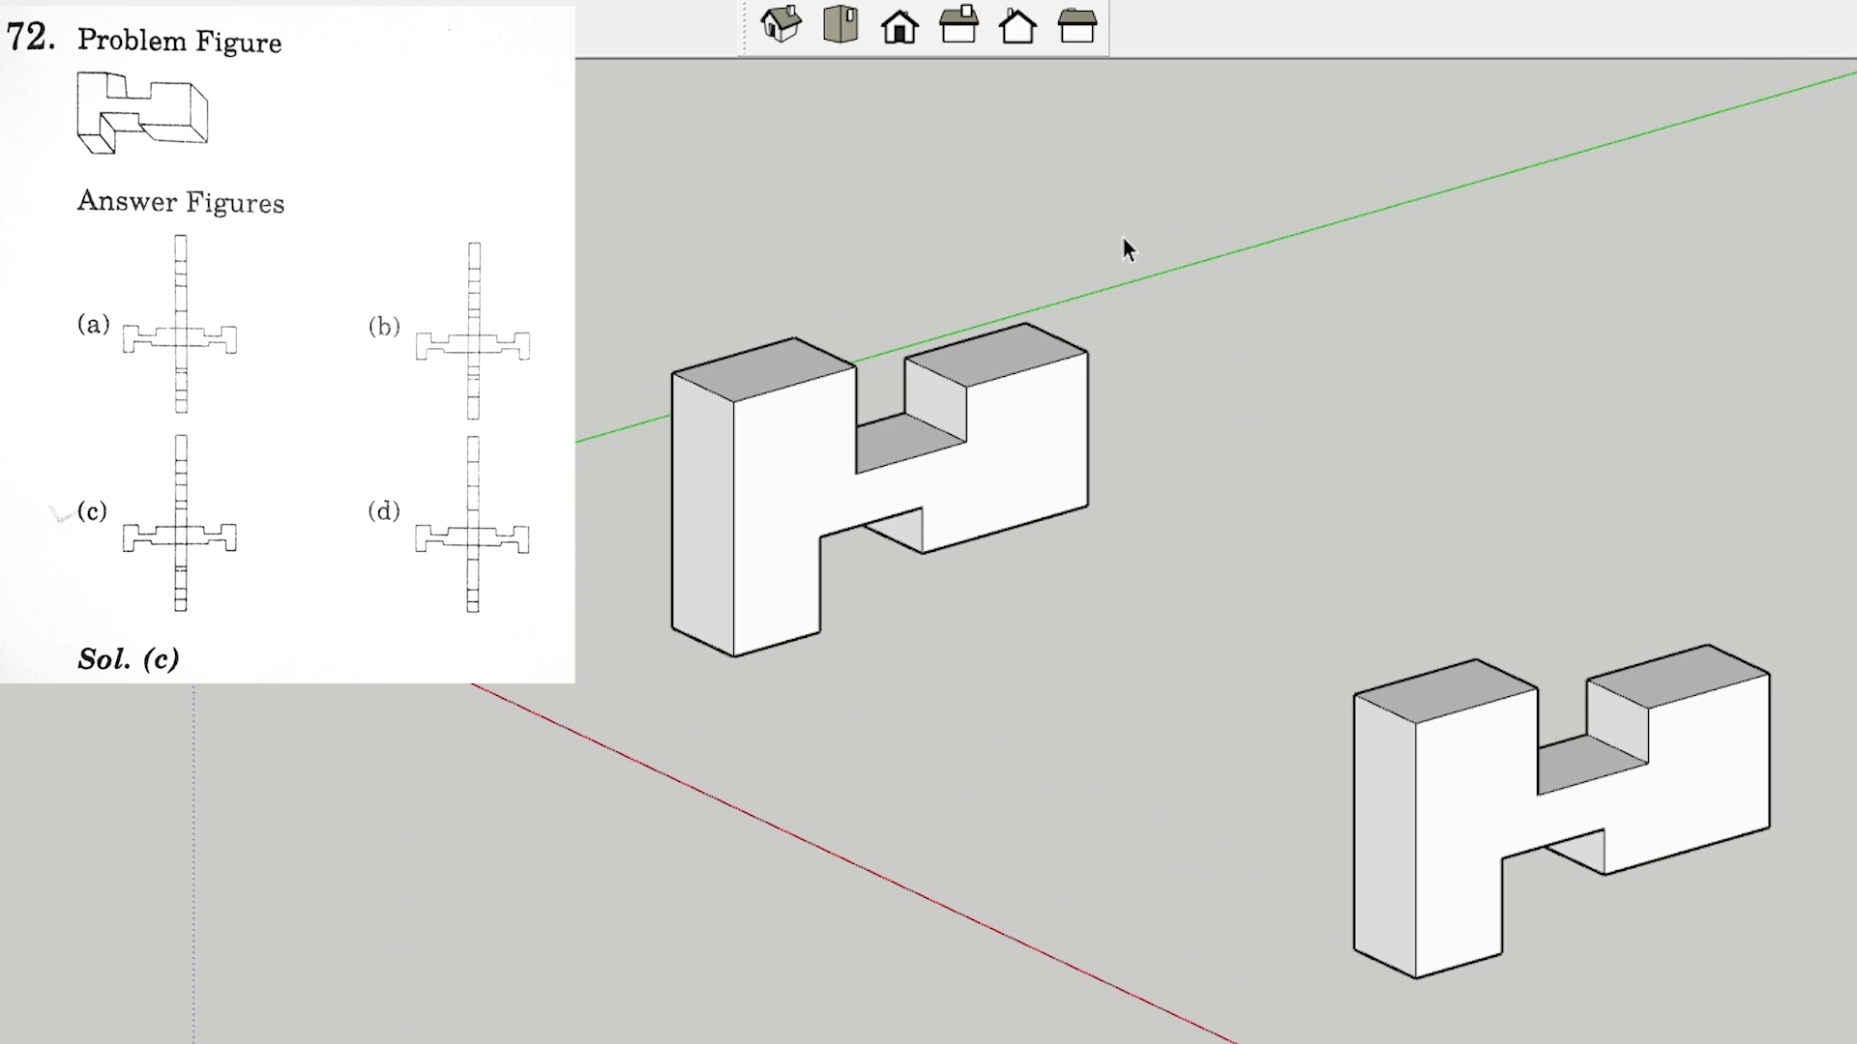
drag(1745, 389, 1281, 992)
scroll(1457, 92, down, 5)
scroll(1652, 387, up, 4)
click(1644, 392)
scroll(1670, 464, down, 2)
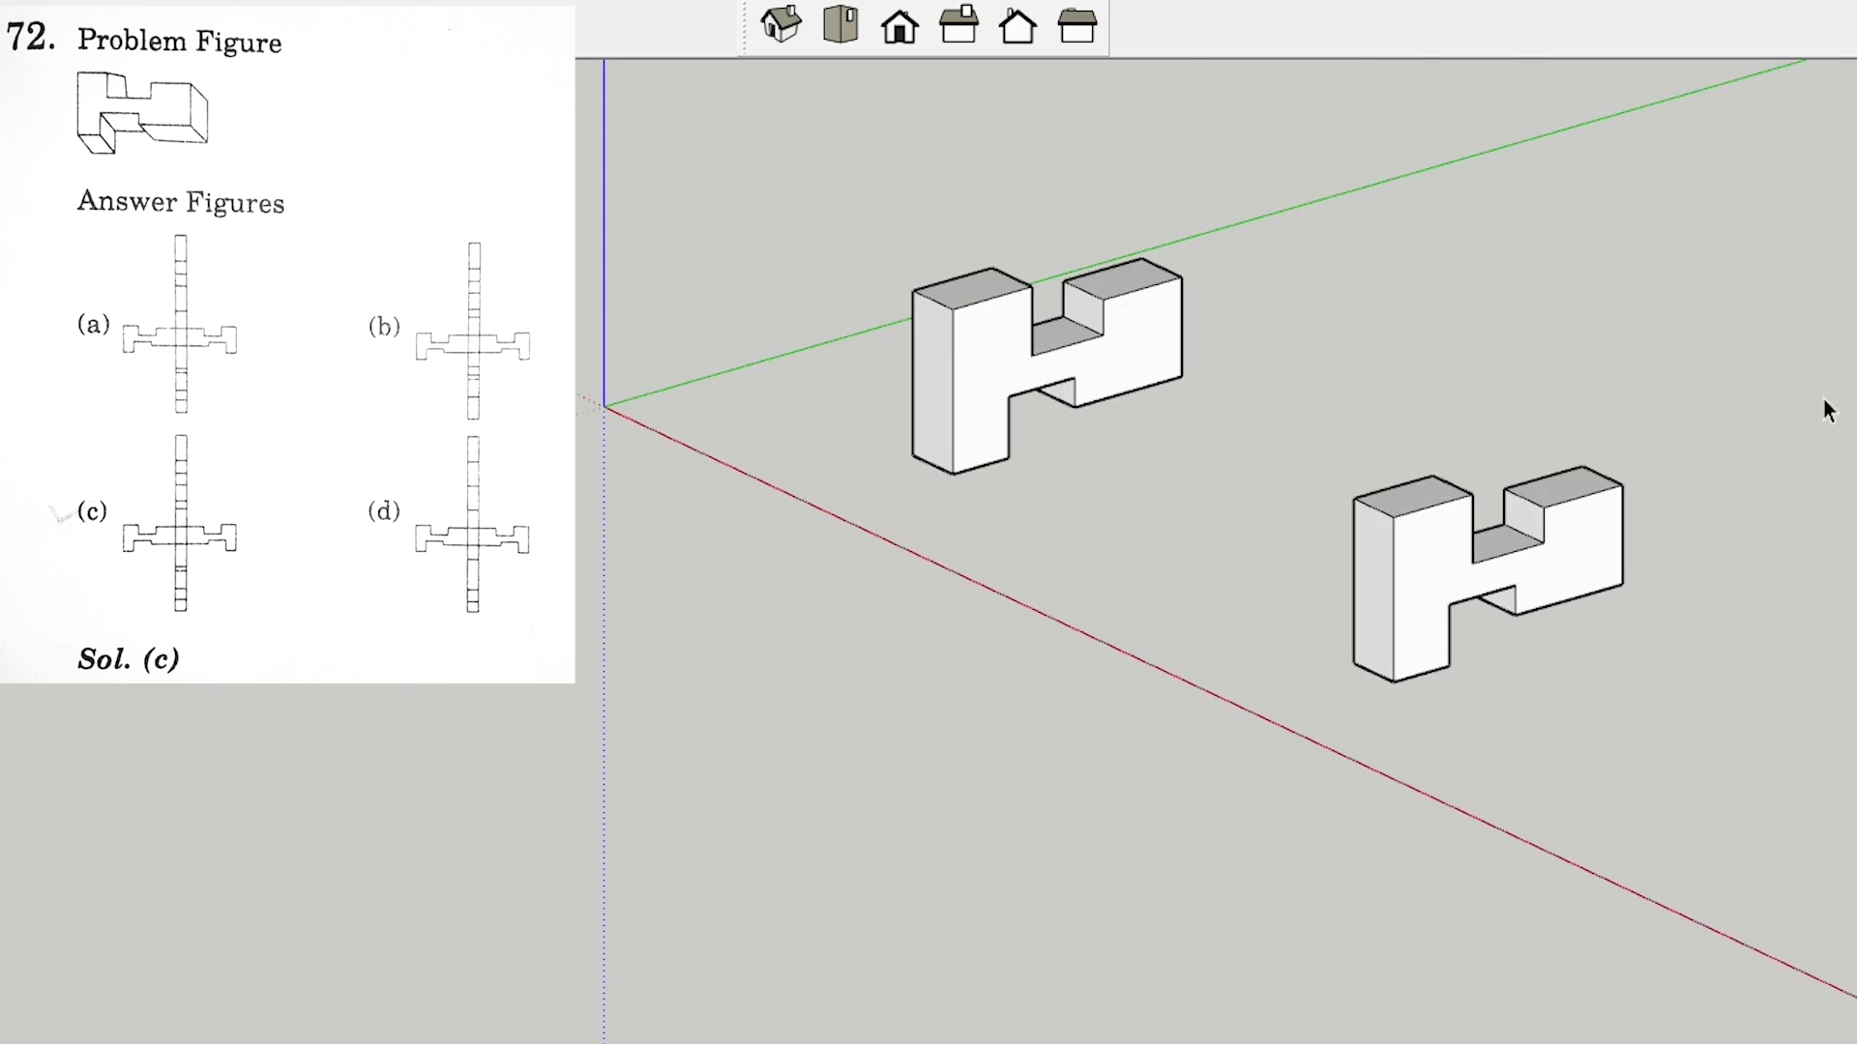
- Rotate one H-shaped side face of the copied solid outward until it is flush with the shorter block's outer end face
scroll(1592, 394, up, 2)
click(1533, 585)
middle_drag(1644, 580, 1013, 585)
scroll(1460, 597, up, 1)
scroll(975, 667, up, 2)
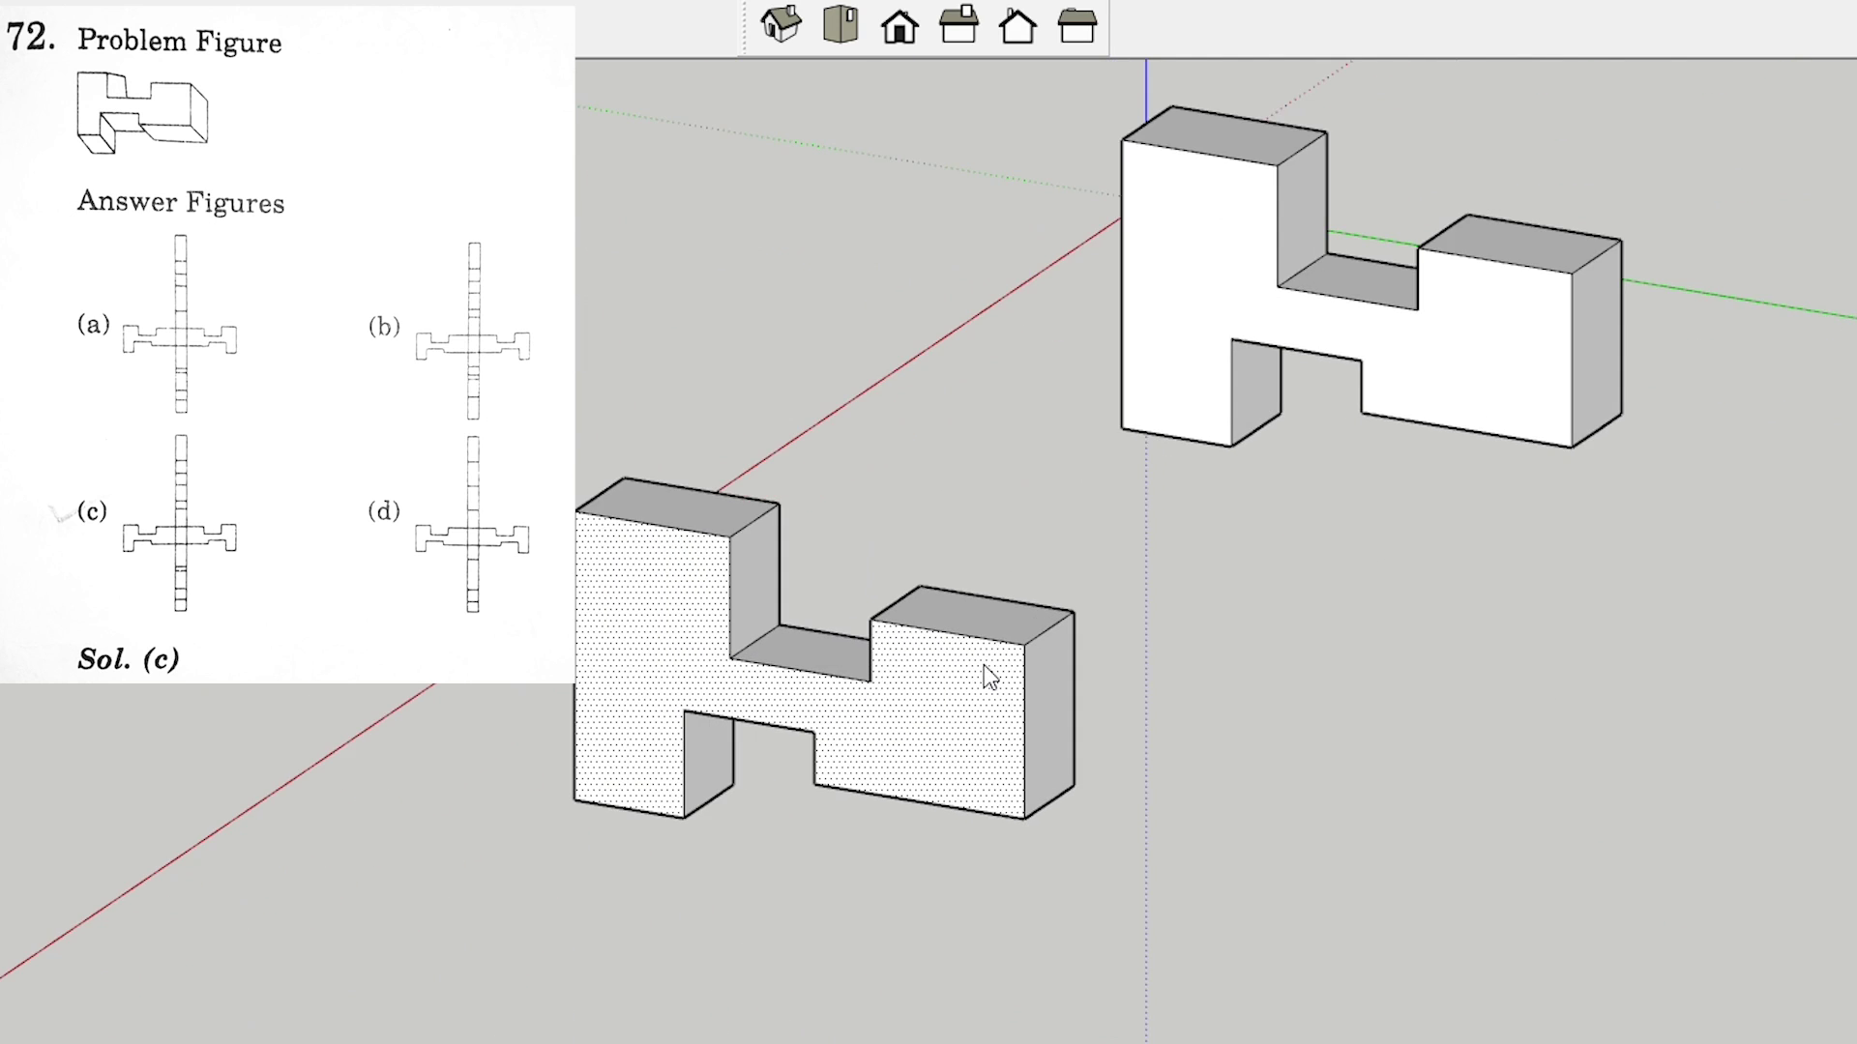
click(1046, 689)
middle_drag(1194, 436, 1824, 552)
scroll(1650, 229, up, 1)
scroll(1341, 537, up, 2)
middle_drag(774, 339, 1567, 290)
- Rotate the opposite H-shaped side face outward so both side faces lie in line with the end face between them
click(911, 316)
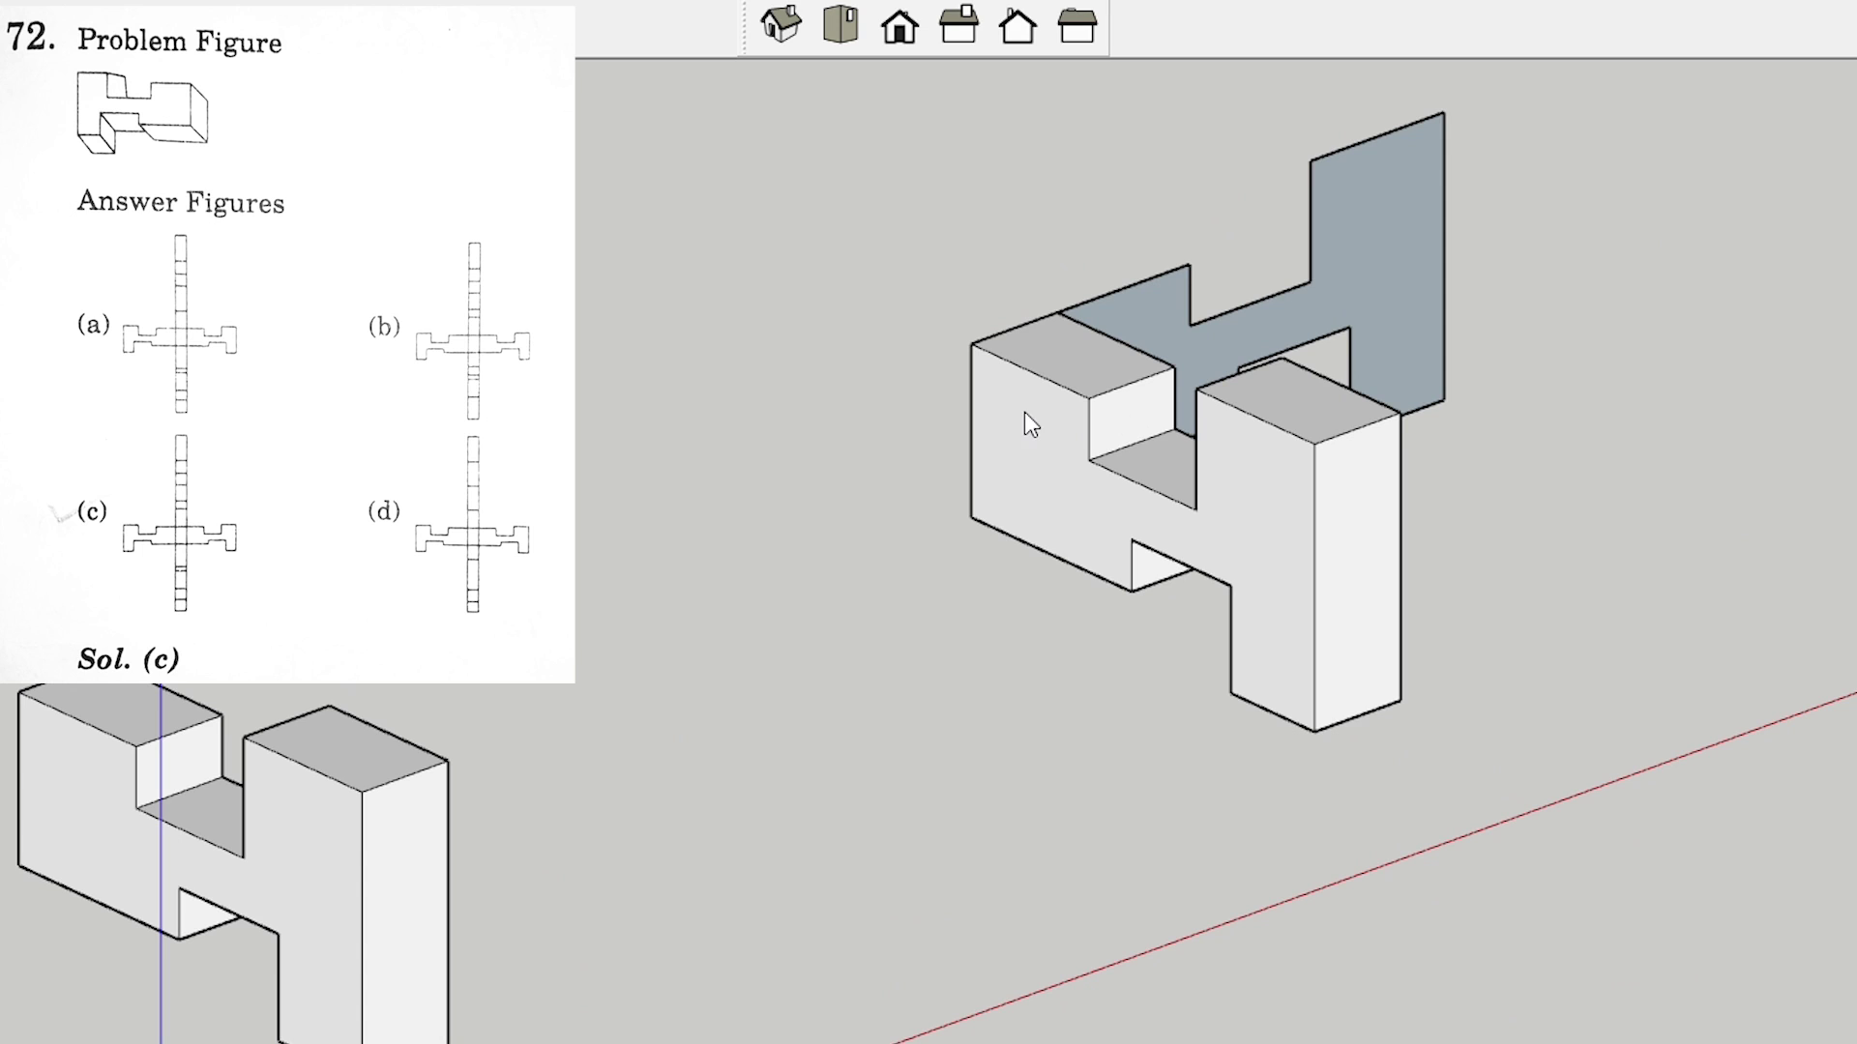
middle_drag(803, 290, 1131, 328)
scroll(622, 448, down, 4)
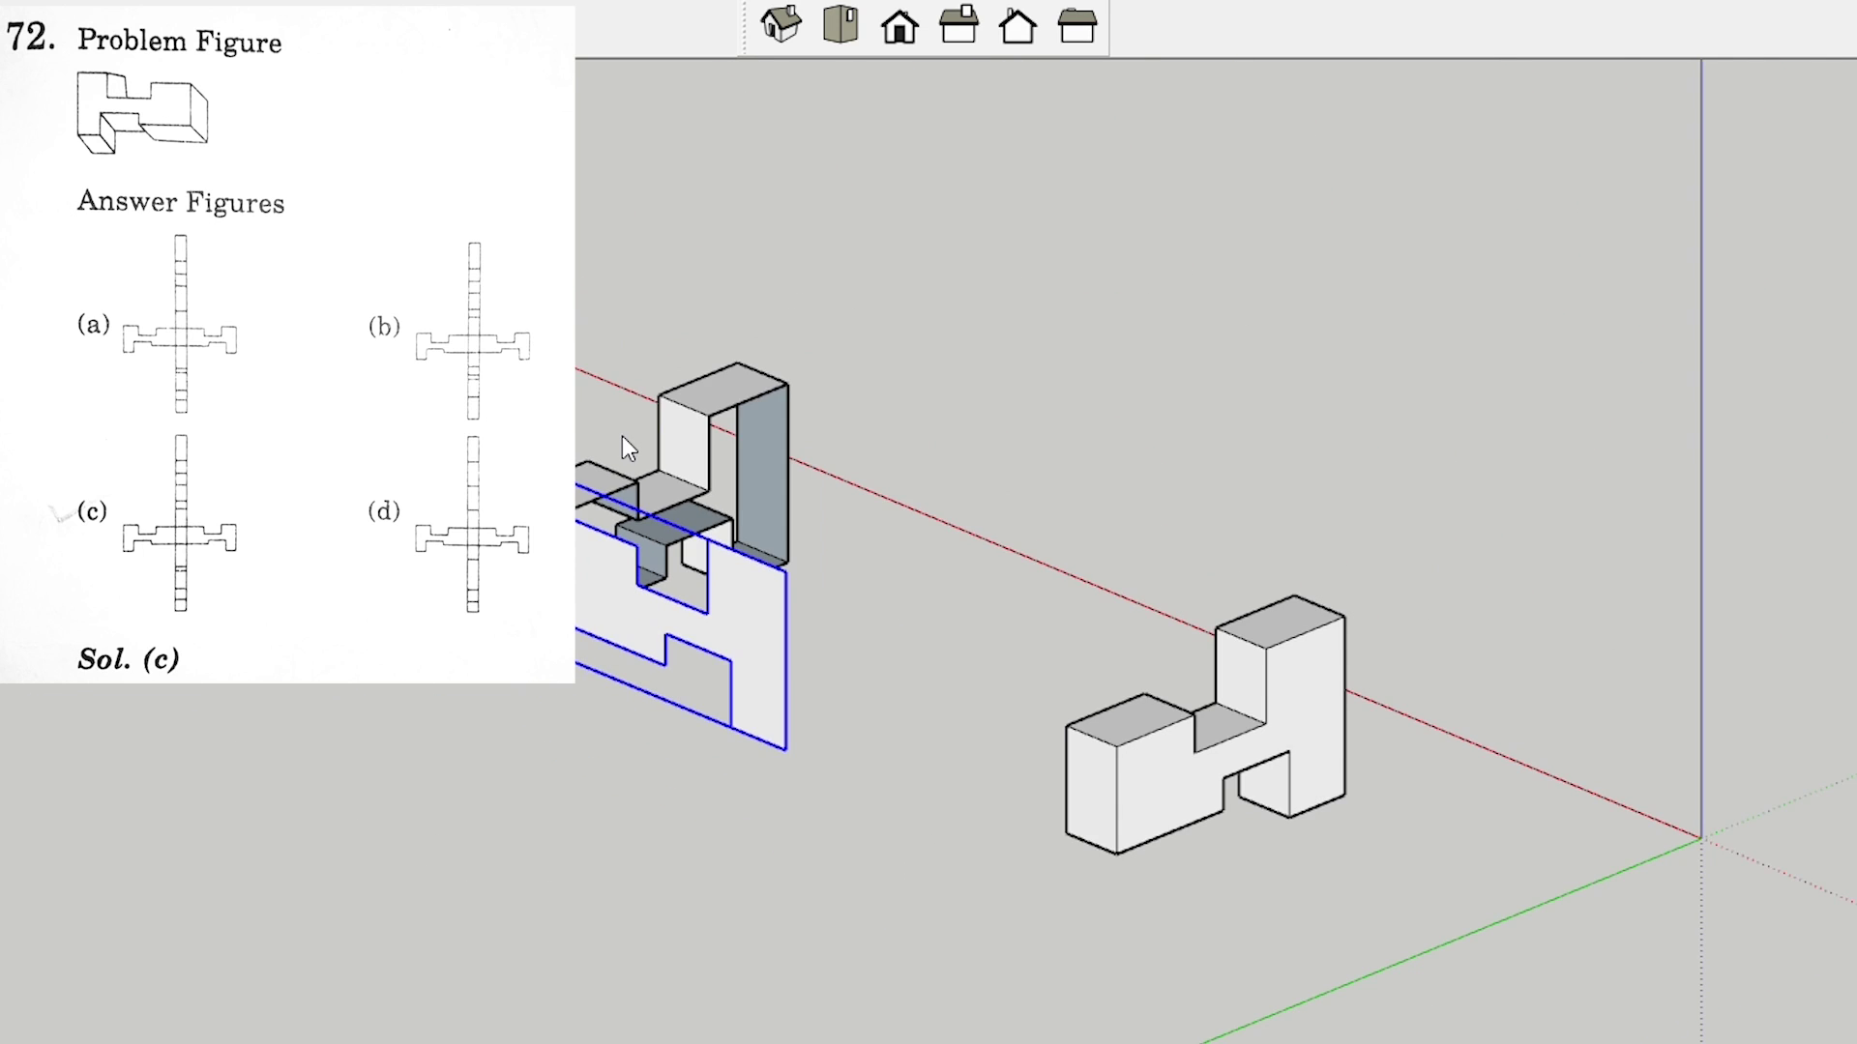
- Rotate the tall block's outer end face up so it lies level with the block's top face
middle_drag(769, 398, 281, 411)
middle_drag(1069, 275, 1001, 527)
scroll(1427, 426, up, 2)
click(767, 466)
click(1012, 678)
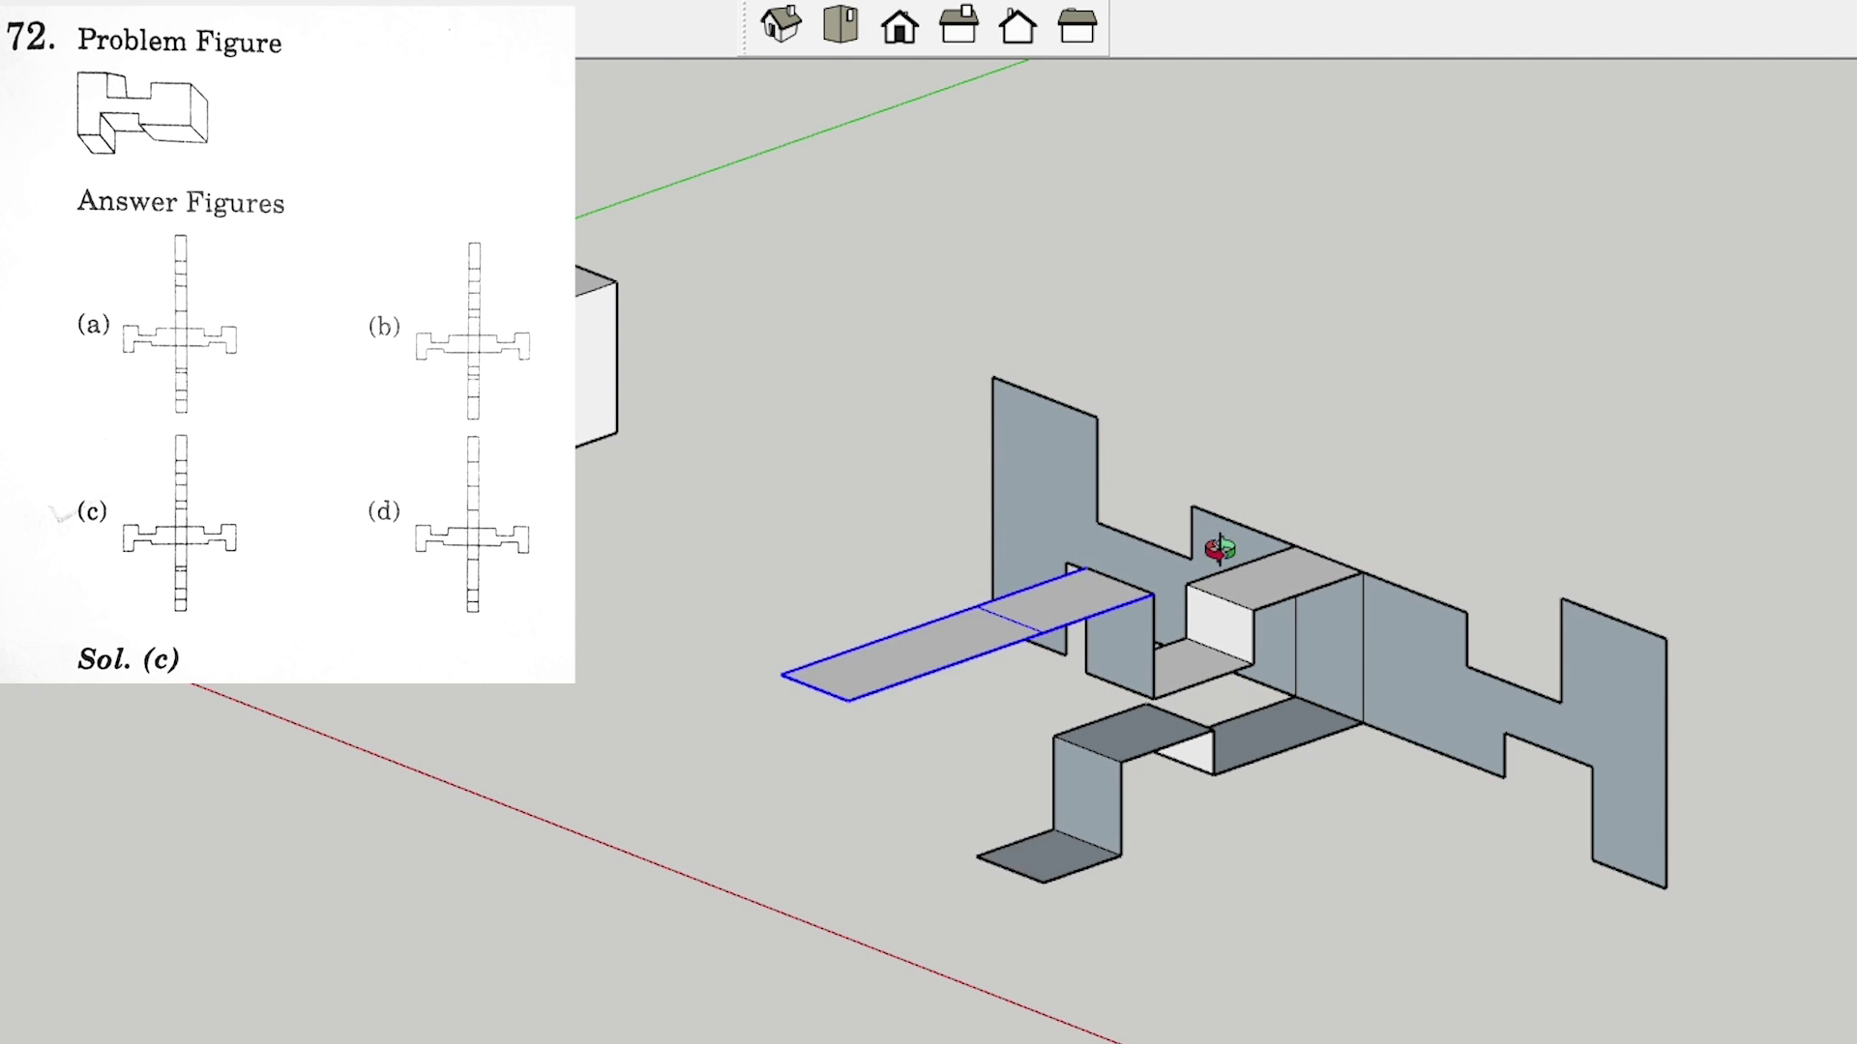
- Rotate the tall block's joined top and end faces upright, in line with the upper notch's wall
middle_drag(1220, 550, 920, 594)
click(920, 593)
scroll(754, 626, up, 1)
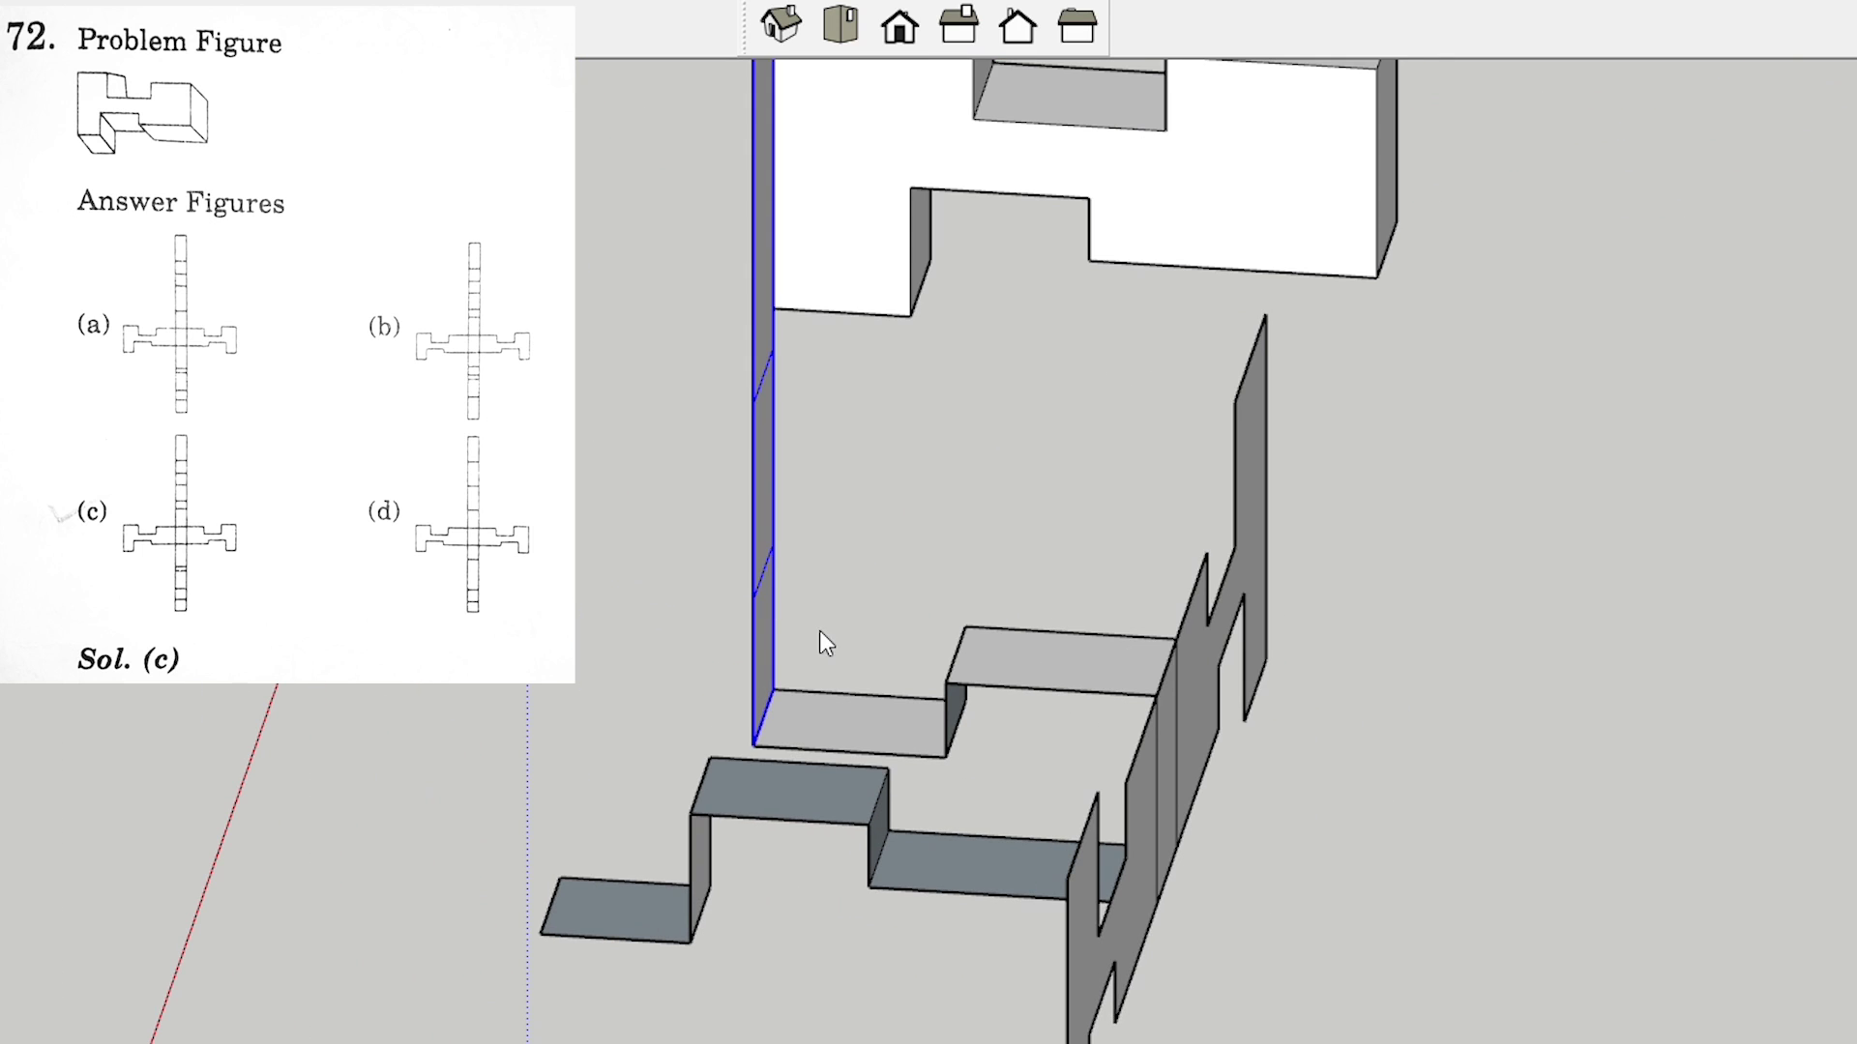
- Unfold the upper notch's floor and walls so the whole upper strip lies level with the shorter block's top face
click(814, 669)
middle_drag(975, 694, 994, 693)
middle_drag(994, 693, 1296, 624)
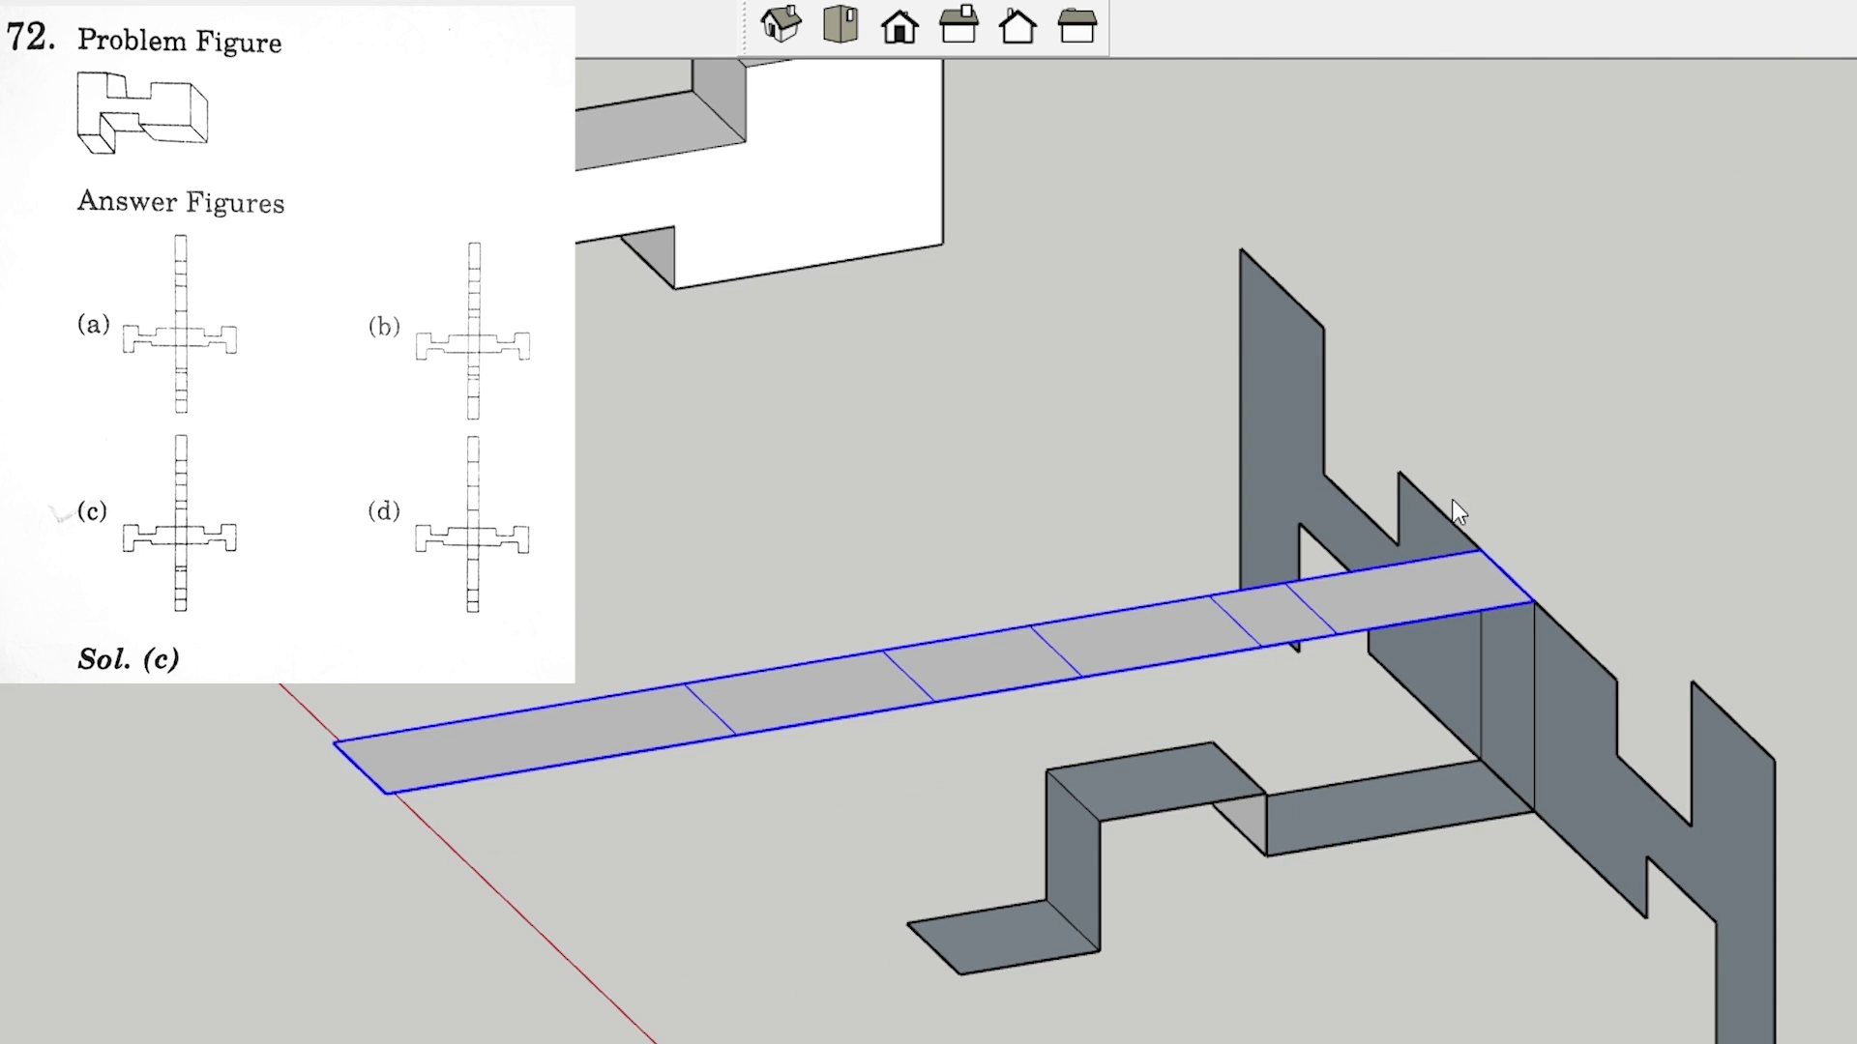
- Rotate the upper strip in line with the side faces, and lay that assembly level with the shorter block's bottom face
middle_drag(1455, 510, 1142, 559)
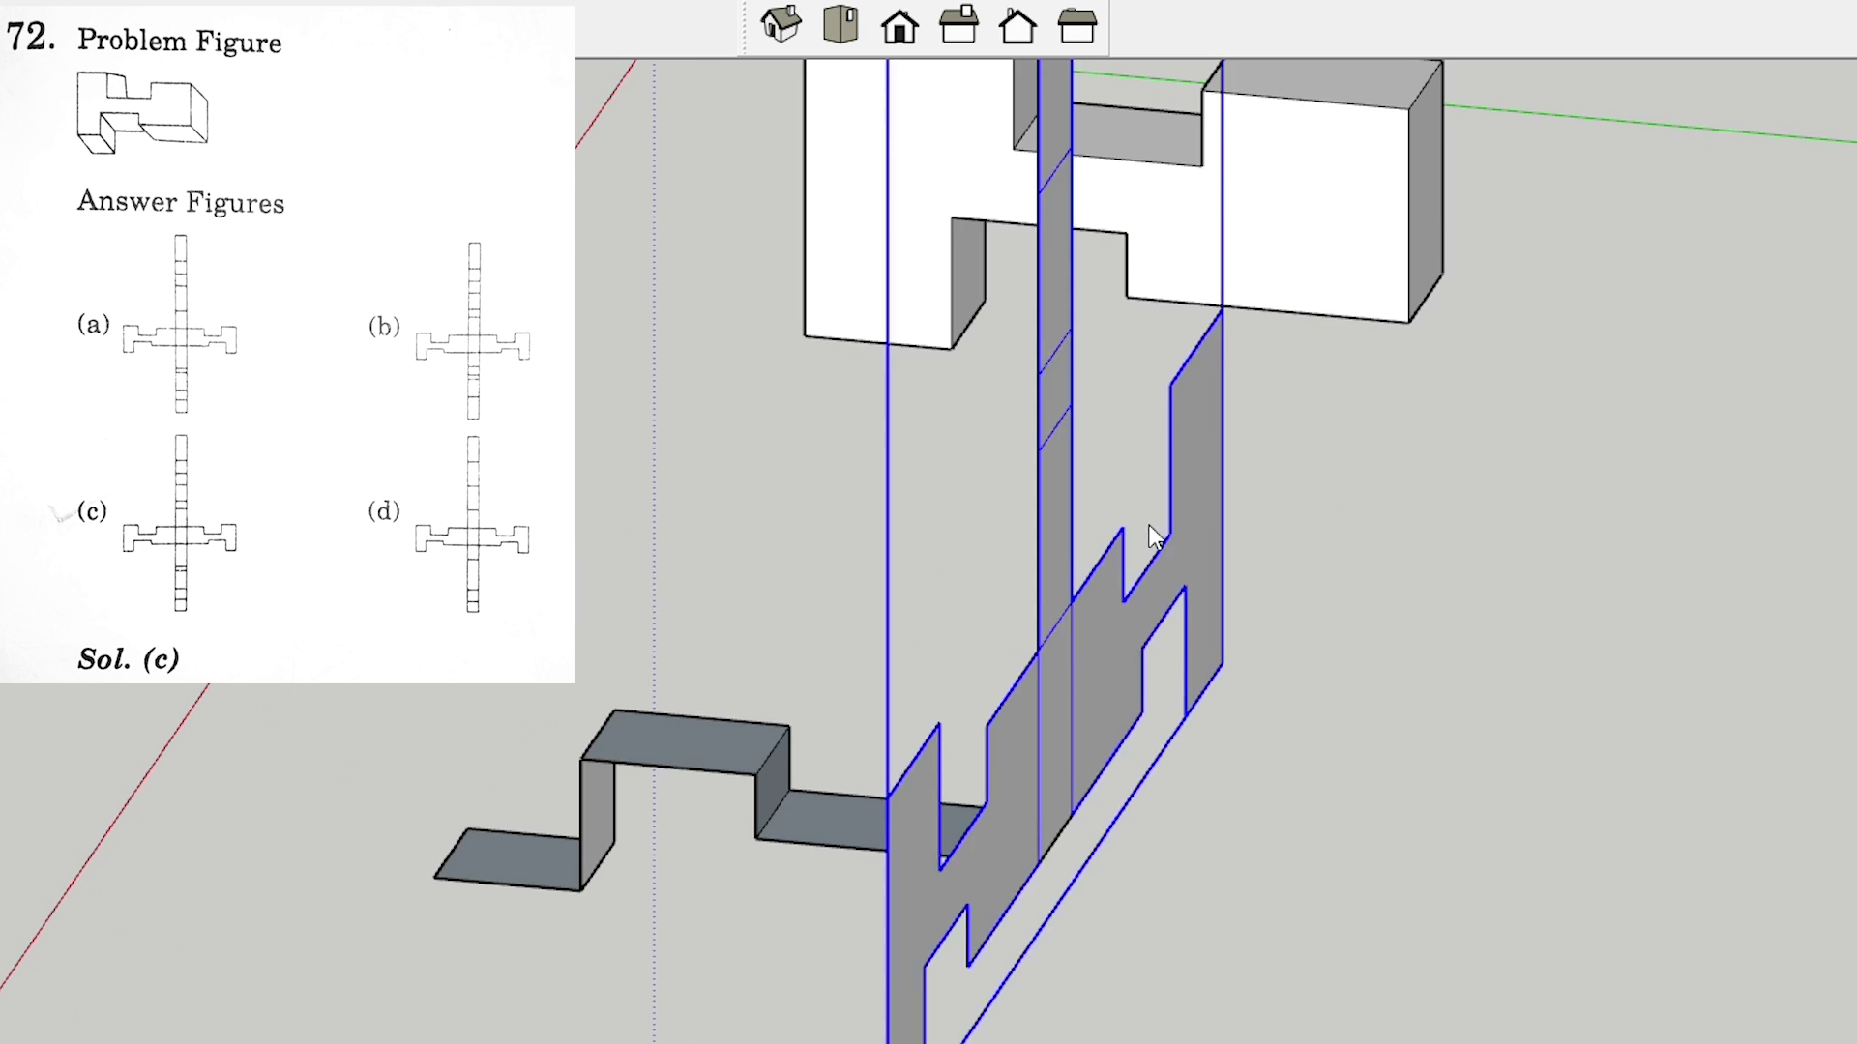
middle_drag(1151, 532, 1142, 711)
scroll(1335, 561, down, 4)
middle_drag(1644, 358, 1712, 283)
scroll(1466, 252, up, 2)
scroll(1433, 646, up, 1)
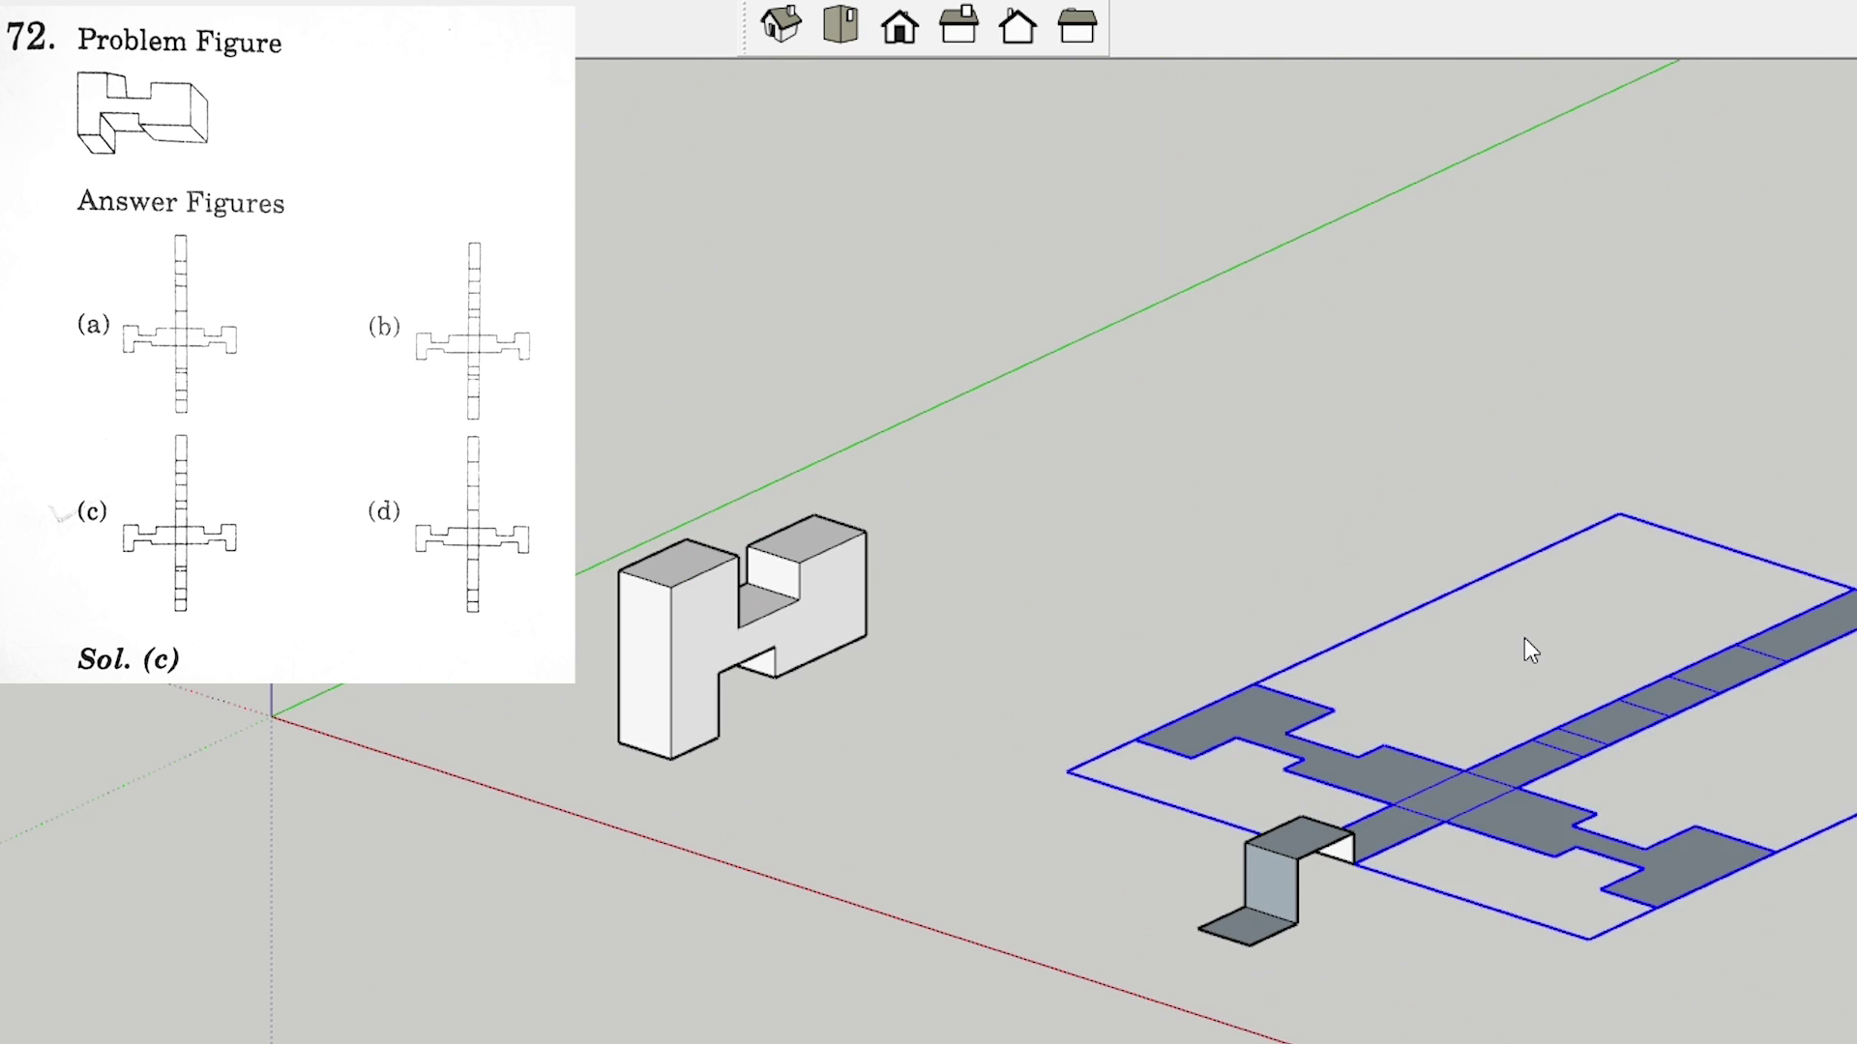
- Rotate the unfolded assembly upright, in line with the small riser beneath the shorter block
scroll(1409, 775, down, 4)
middle_drag(1409, 775, 1003, 502)
scroll(851, 740, up, 4)
scroll(929, 648, down, 2)
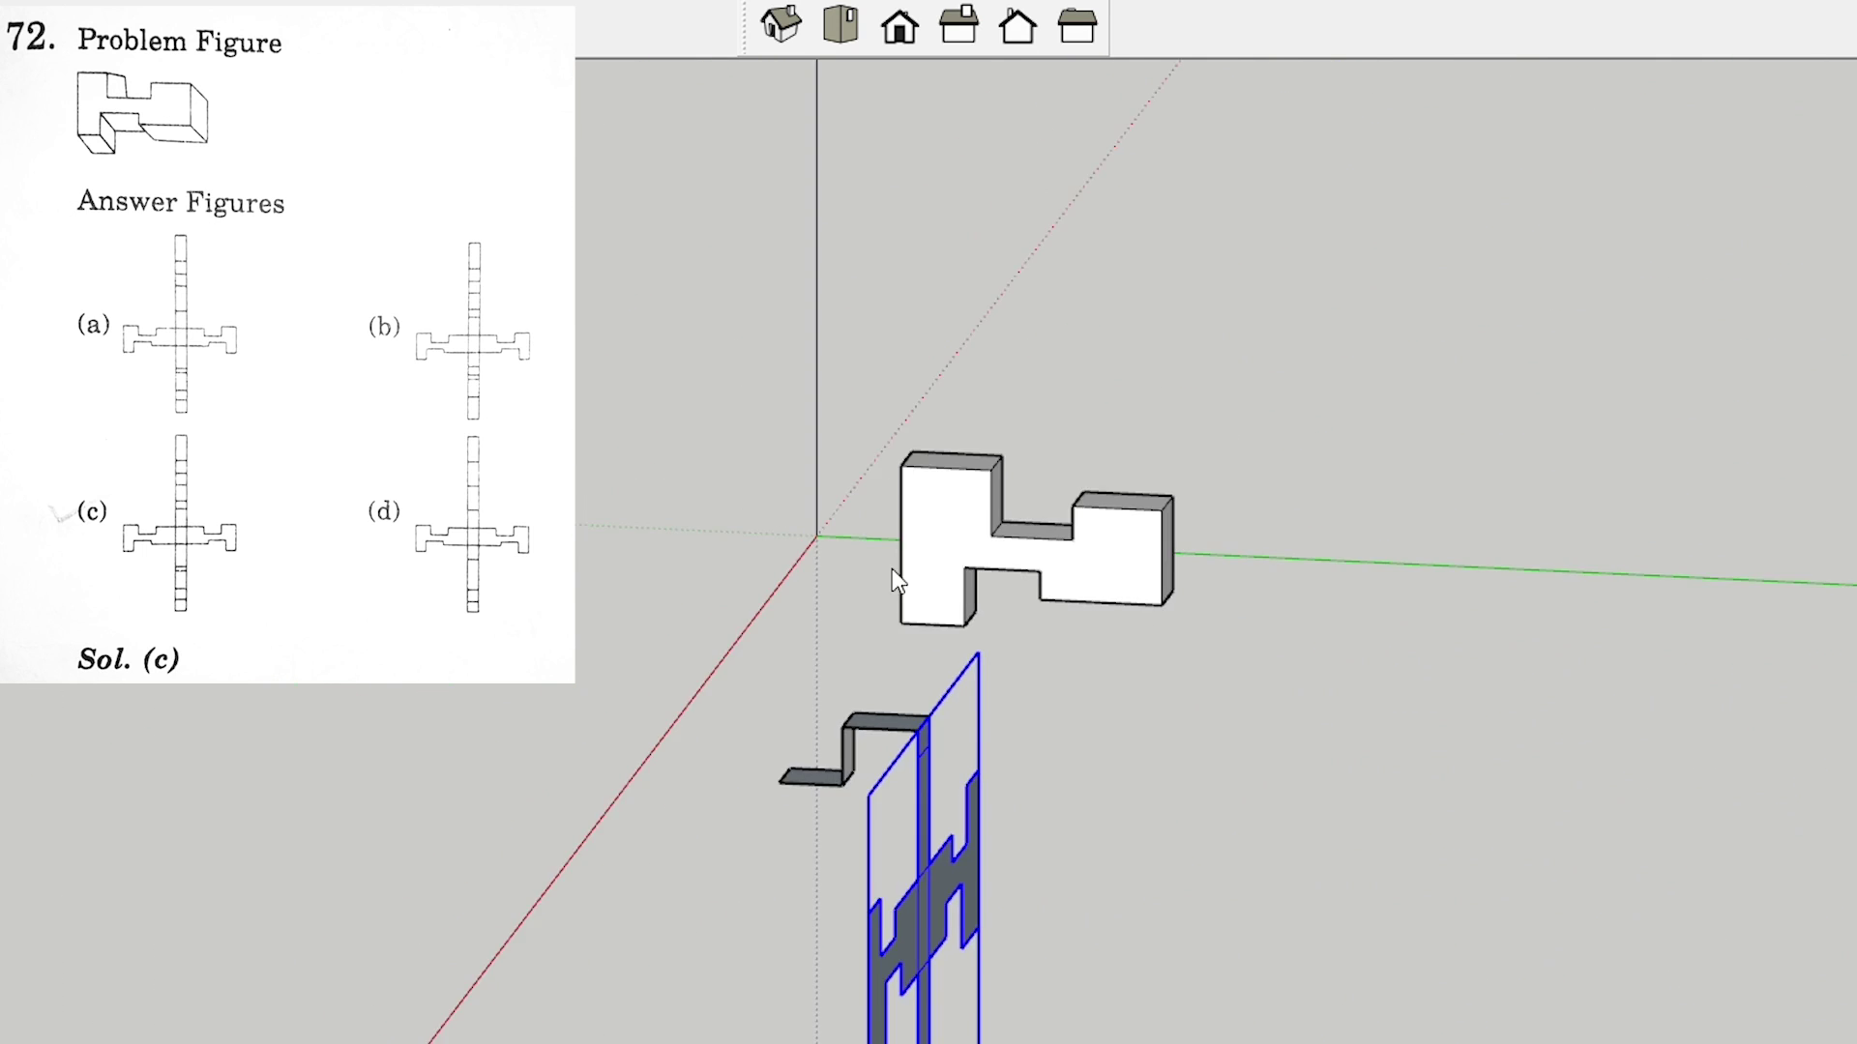
- Rotate the unfolded assembly until it lies level with the underside of the connecting bridge
middle_drag(891, 569, 1001, 604)
scroll(978, 672, down, 2)
middle_drag(977, 671, 1049, 629)
scroll(1044, 571, down, 2)
scroll(1068, 614, up, 2)
click(1049, 616)
click(1126, 540)
scroll(1101, 621, up, 1)
click(1065, 640)
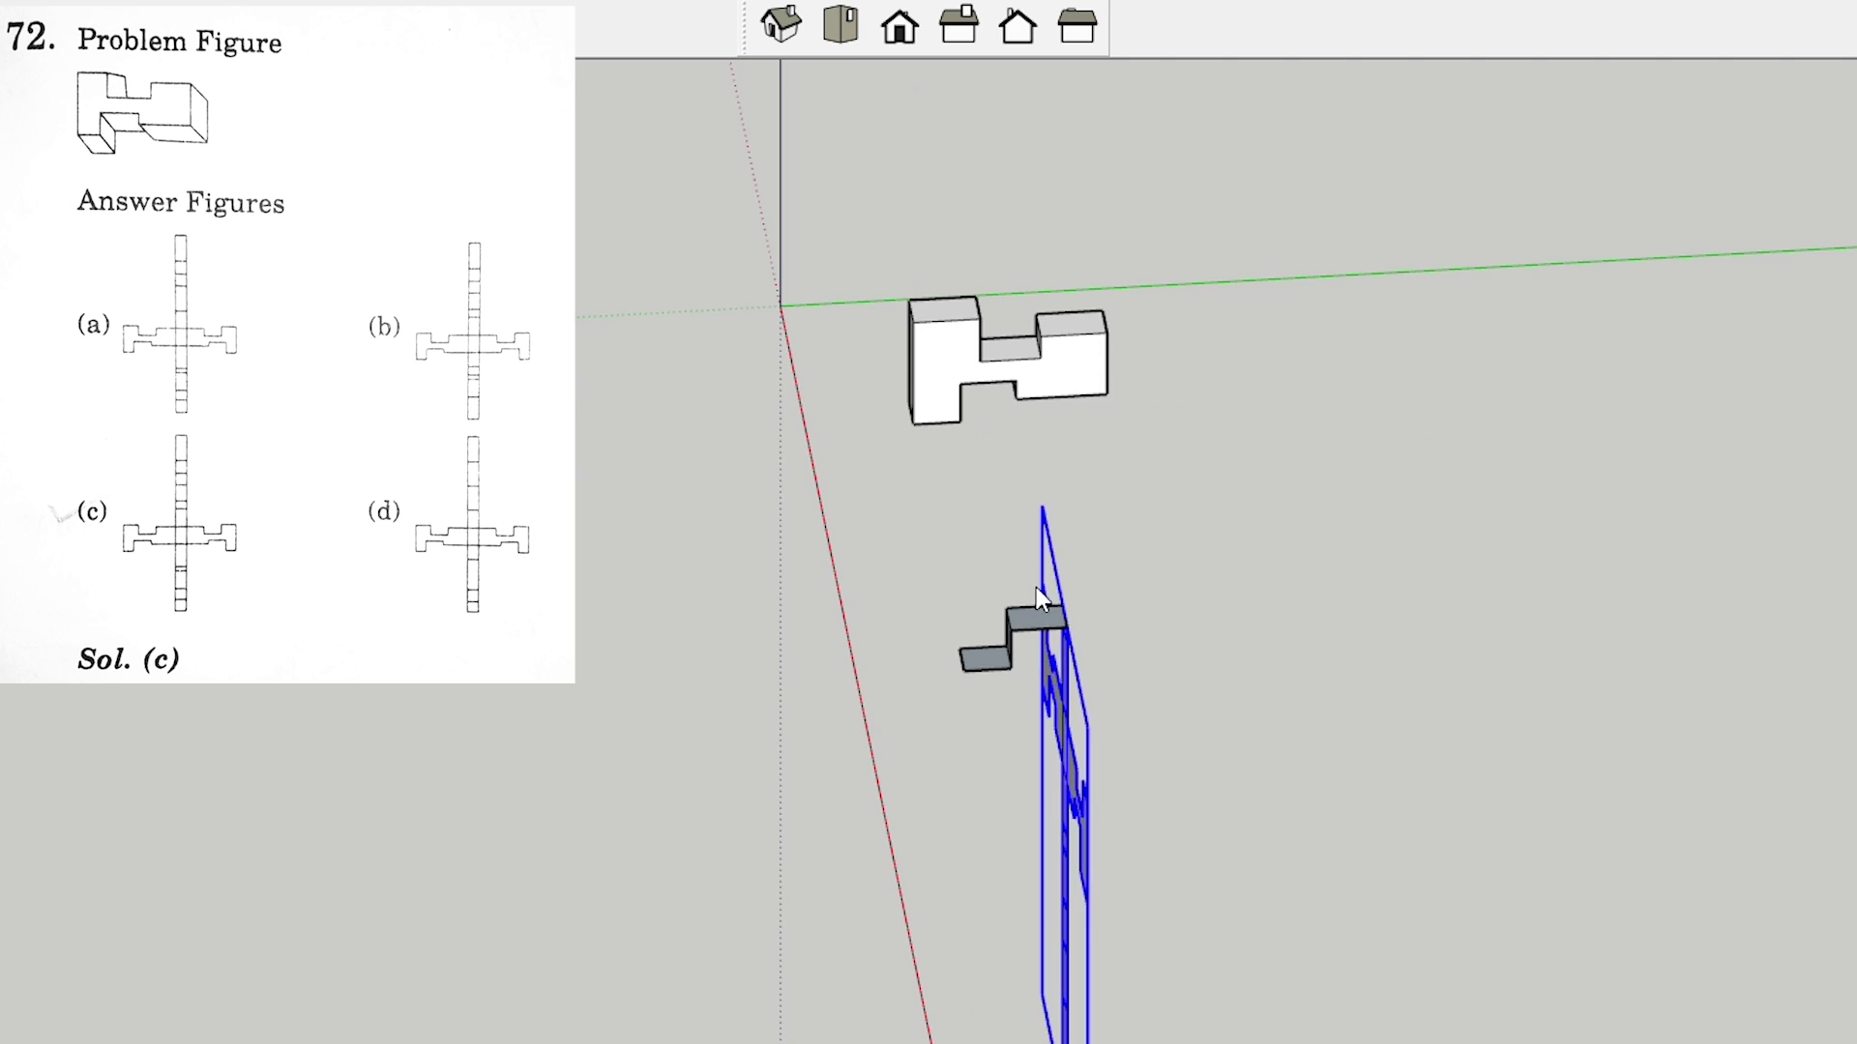
scroll(1032, 585, up, 2)
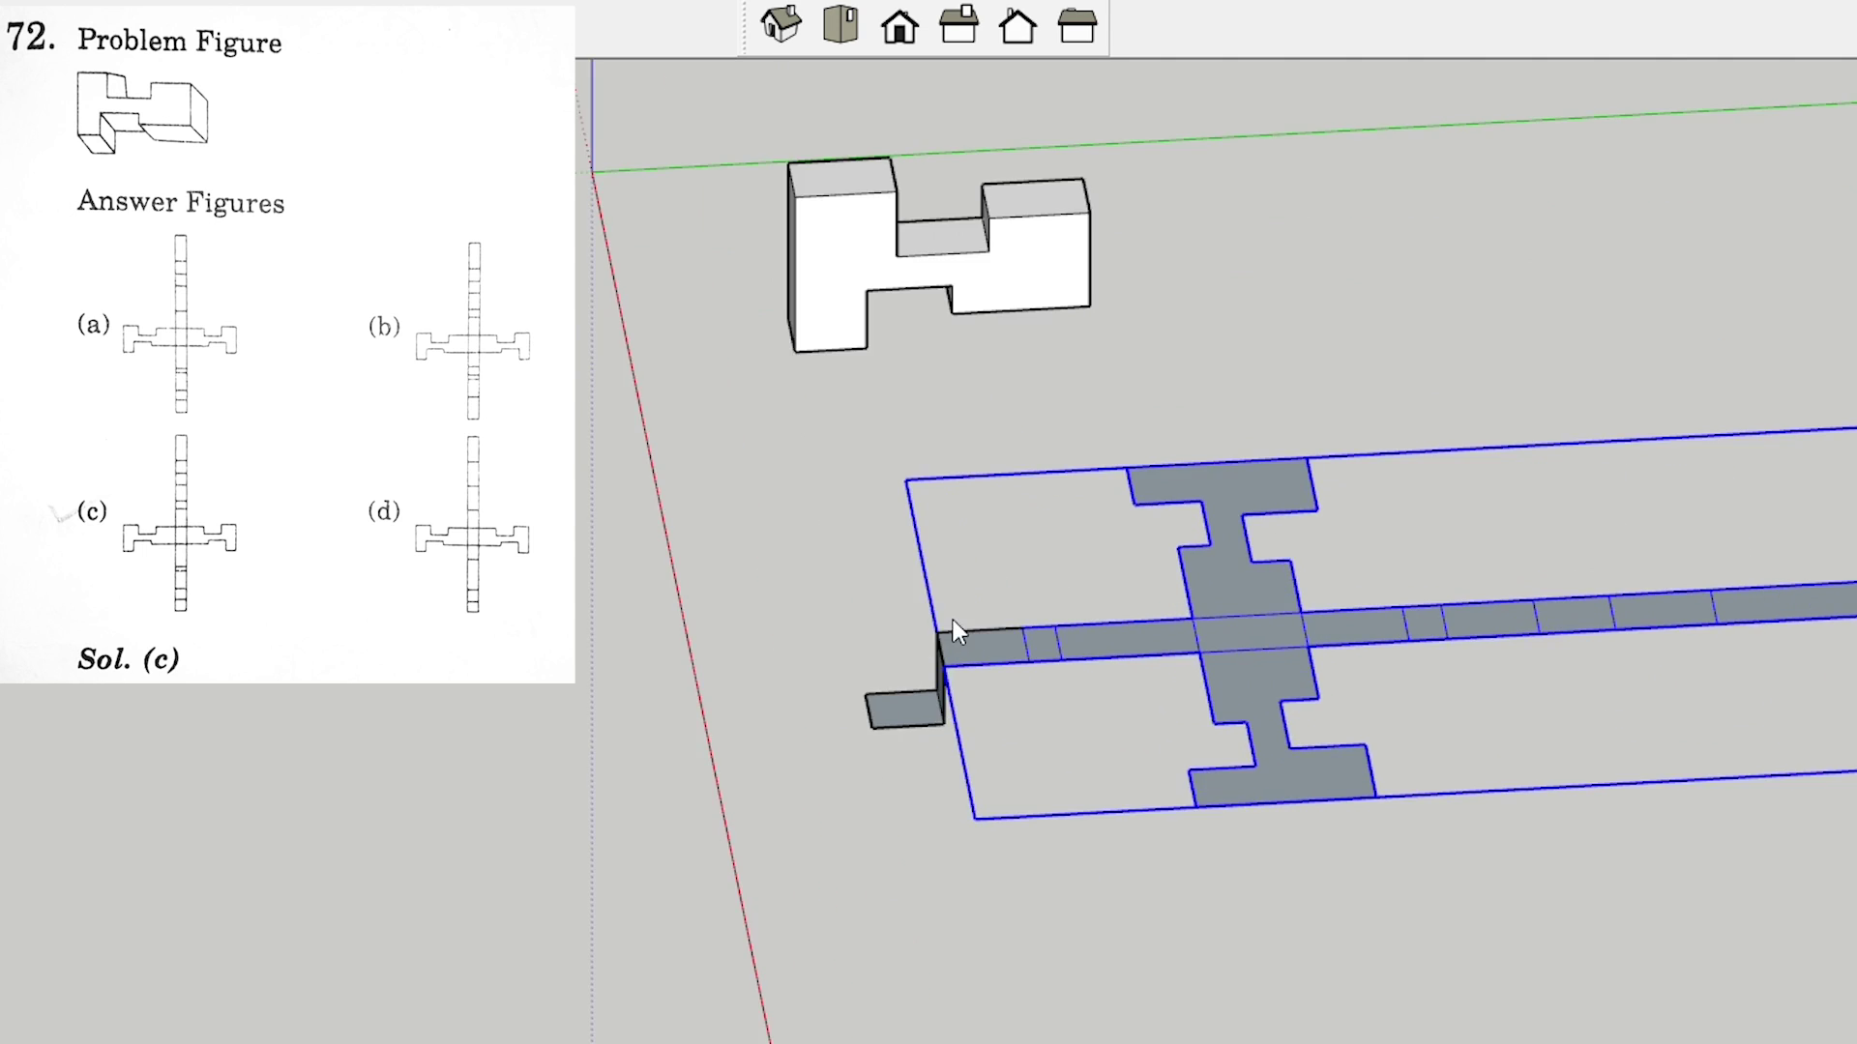
- Unfold the leg's inner wall and bottom face to complete the solid's flat net
middle_drag(954, 619, 1199, 605)
scroll(1205, 607, up, 2)
scroll(1181, 634, down, 3)
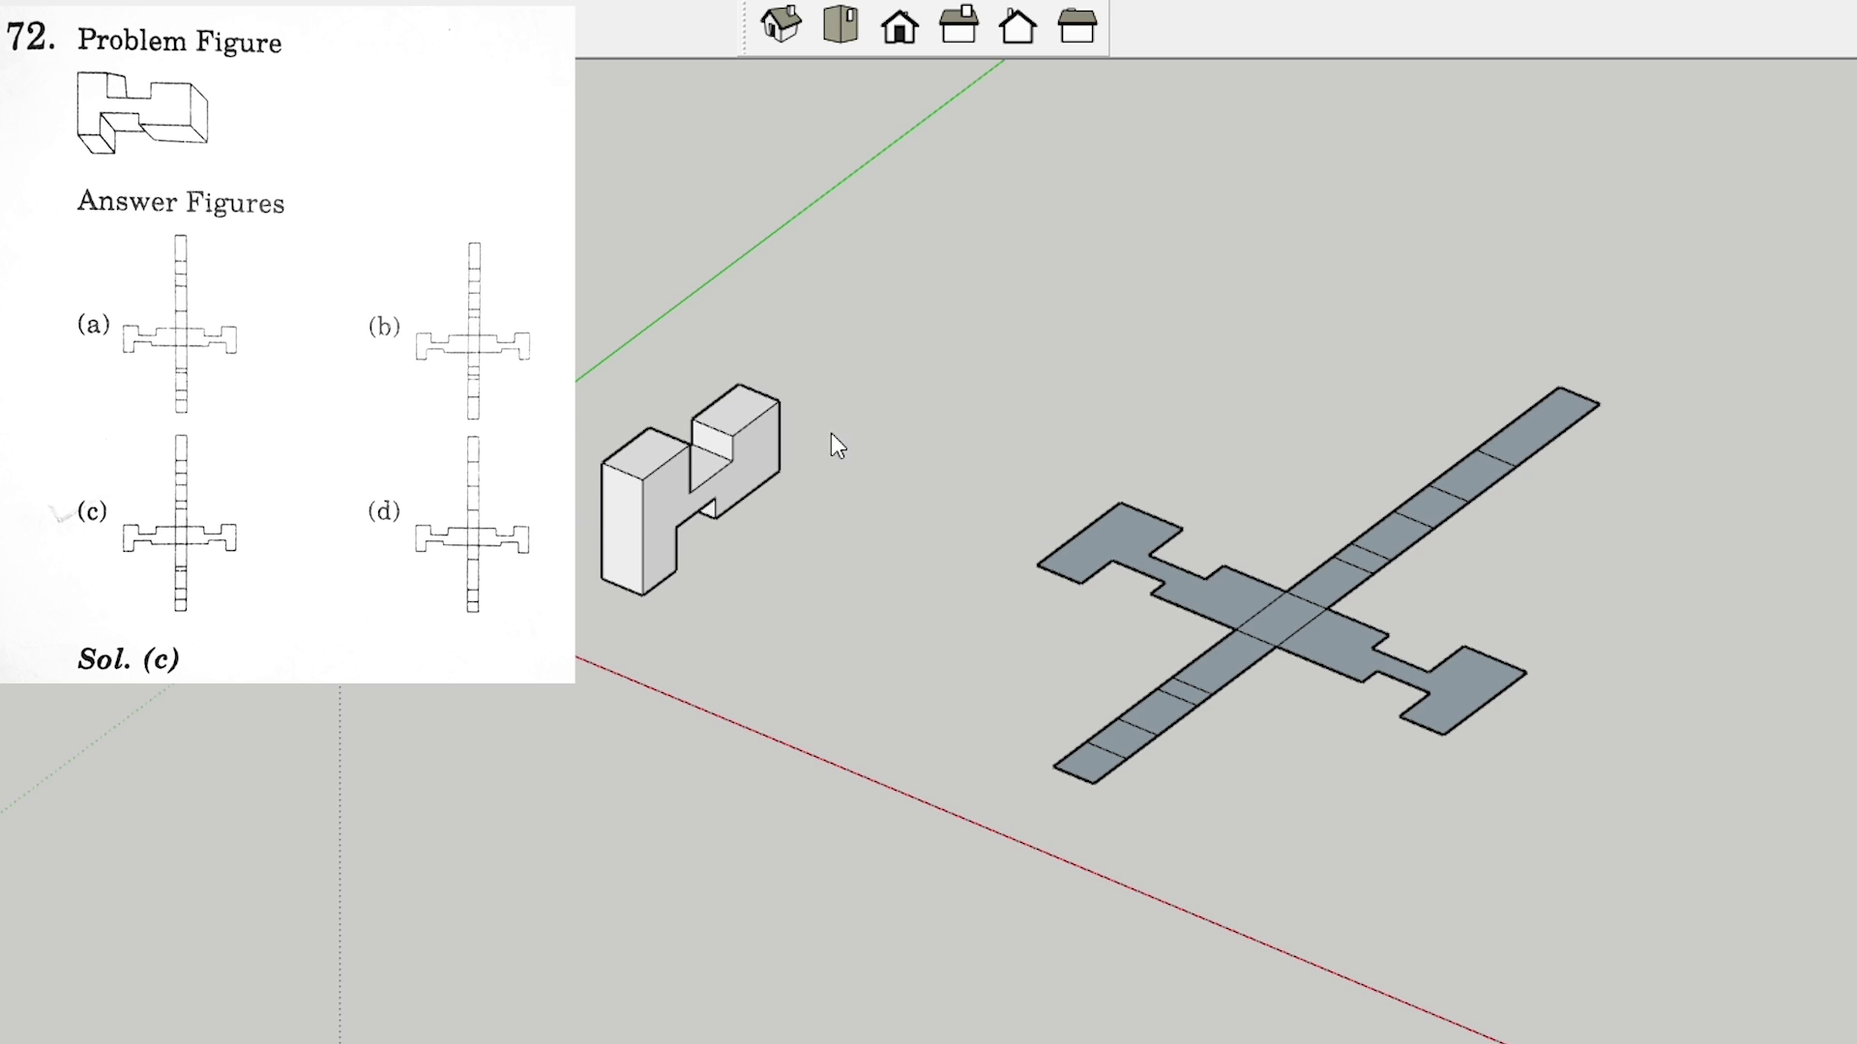
- Examine the finished flat net and compare its panels with the original H-shaped solid
scroll(1404, 385, up, 2)
scroll(1331, 674, up, 1)
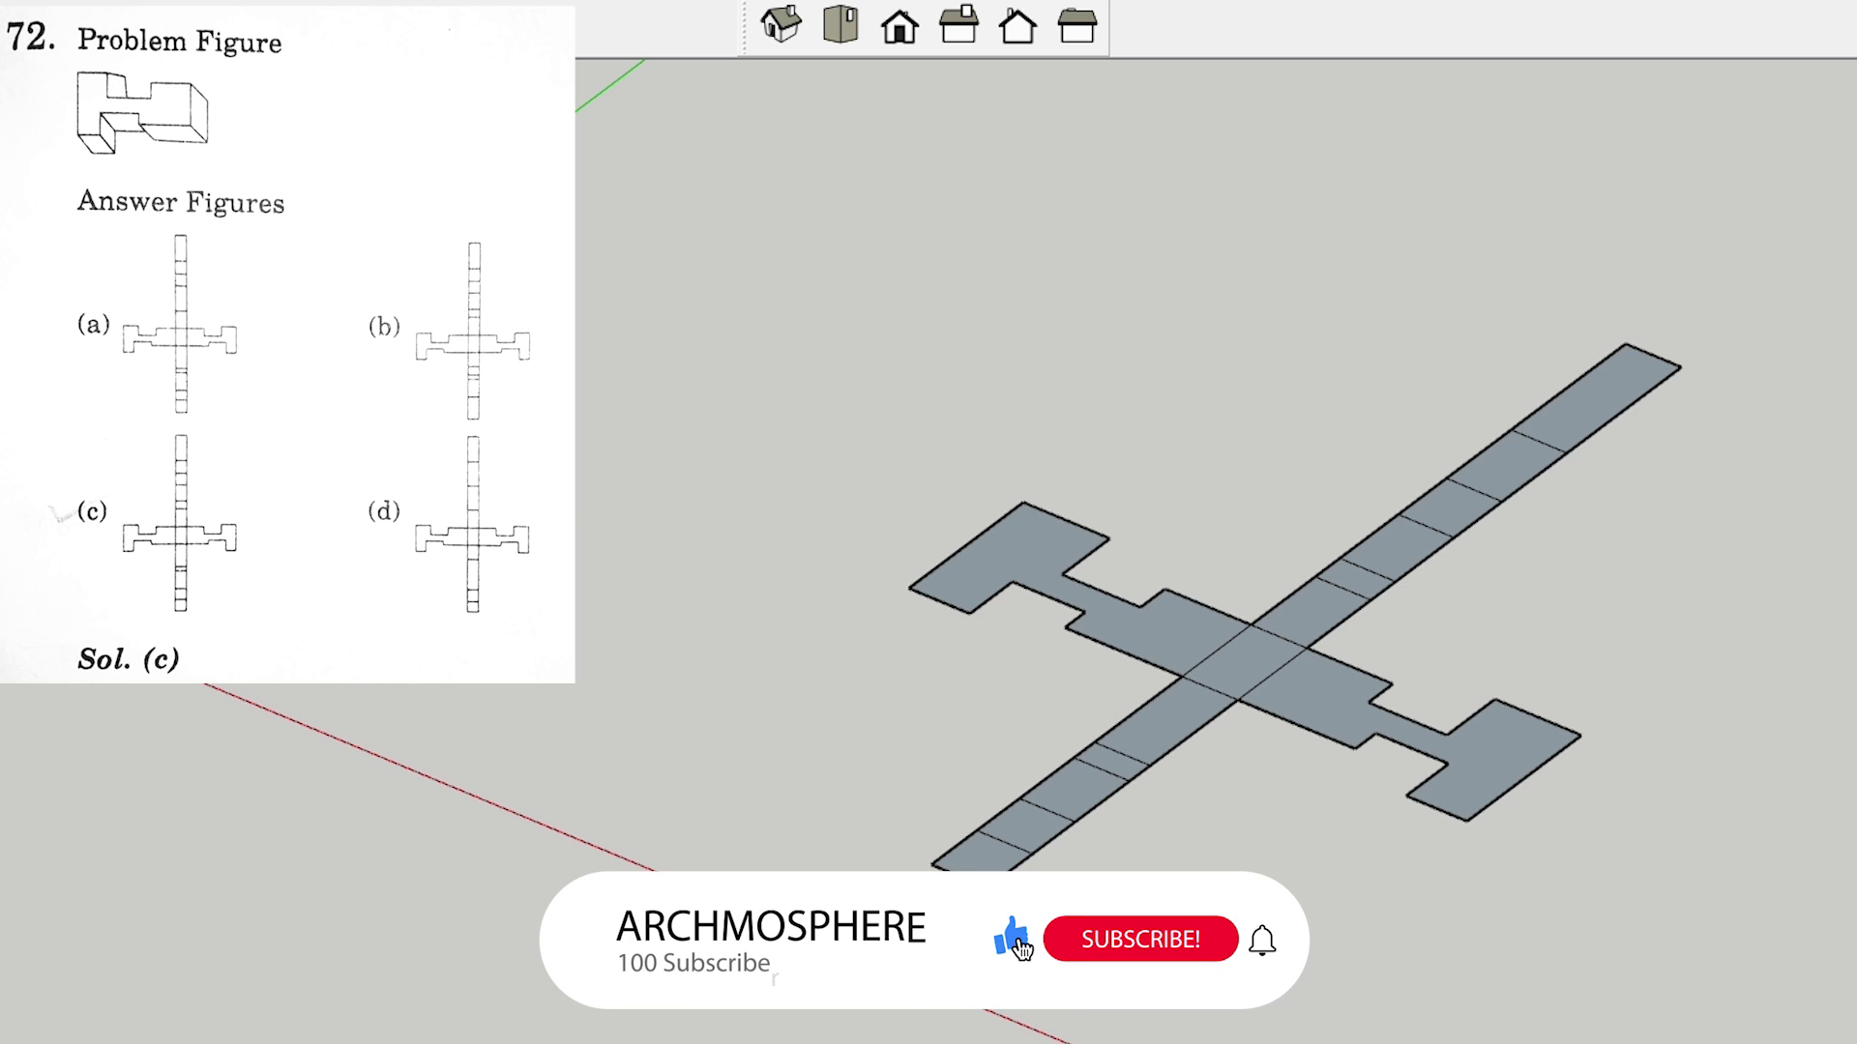
scroll(1558, 290, down, 1)
scroll(1598, 308, down, 1)
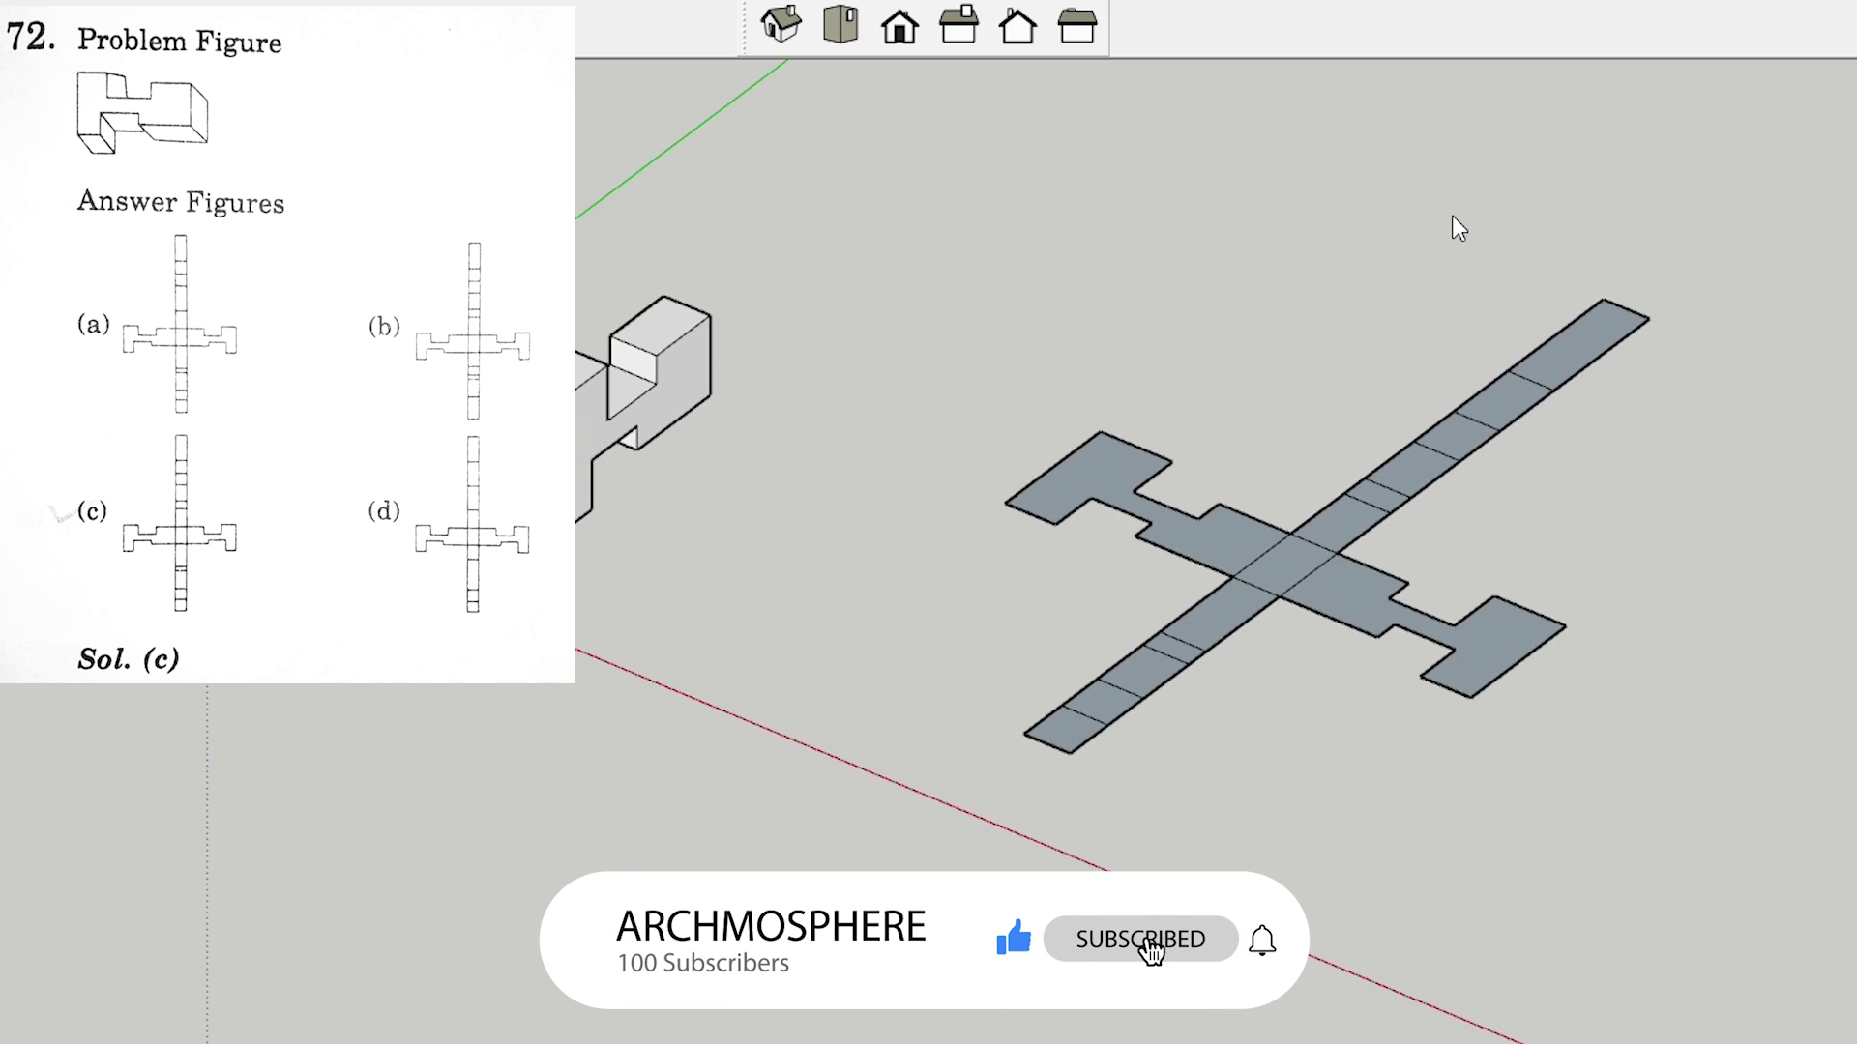
scroll(1455, 222, up, 1)
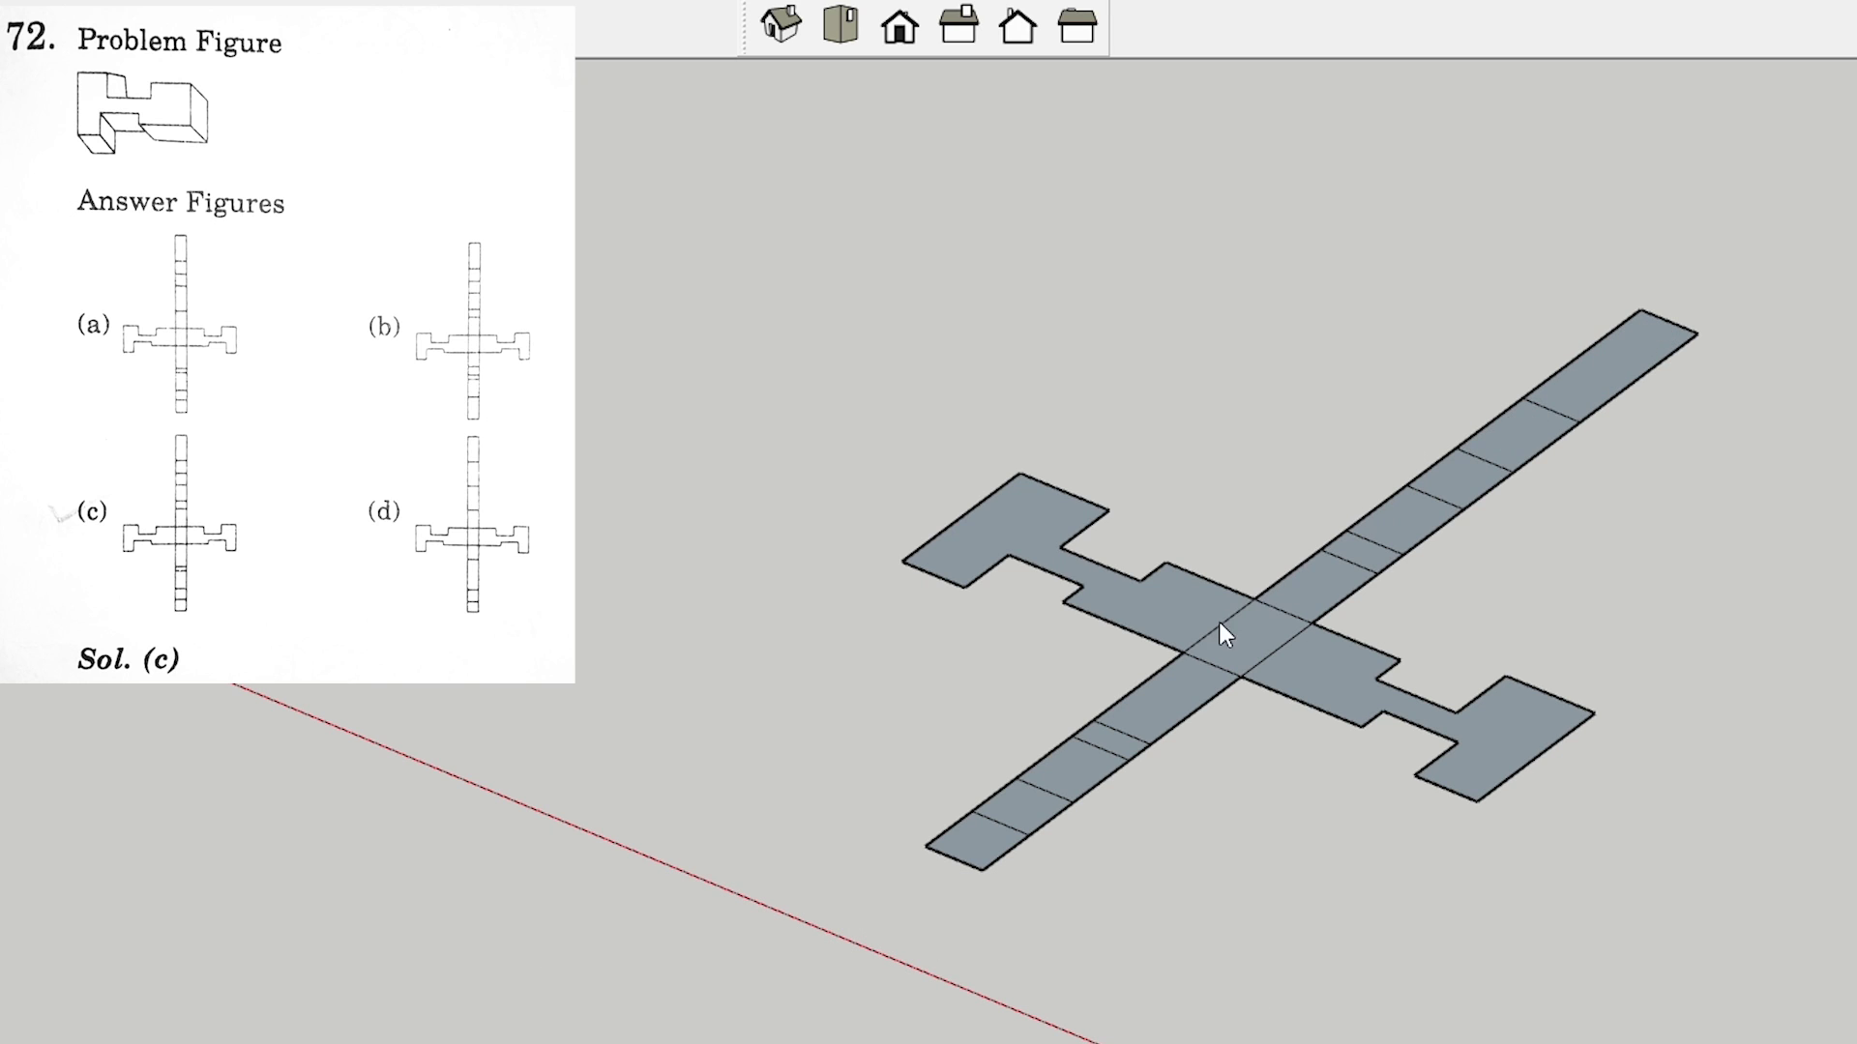
mouse_move(407, 252)
middle_down()
mouse_move(387, 194)
mouse_move(237, 141)
middle_up()
scroll(232, 136, up, 1)
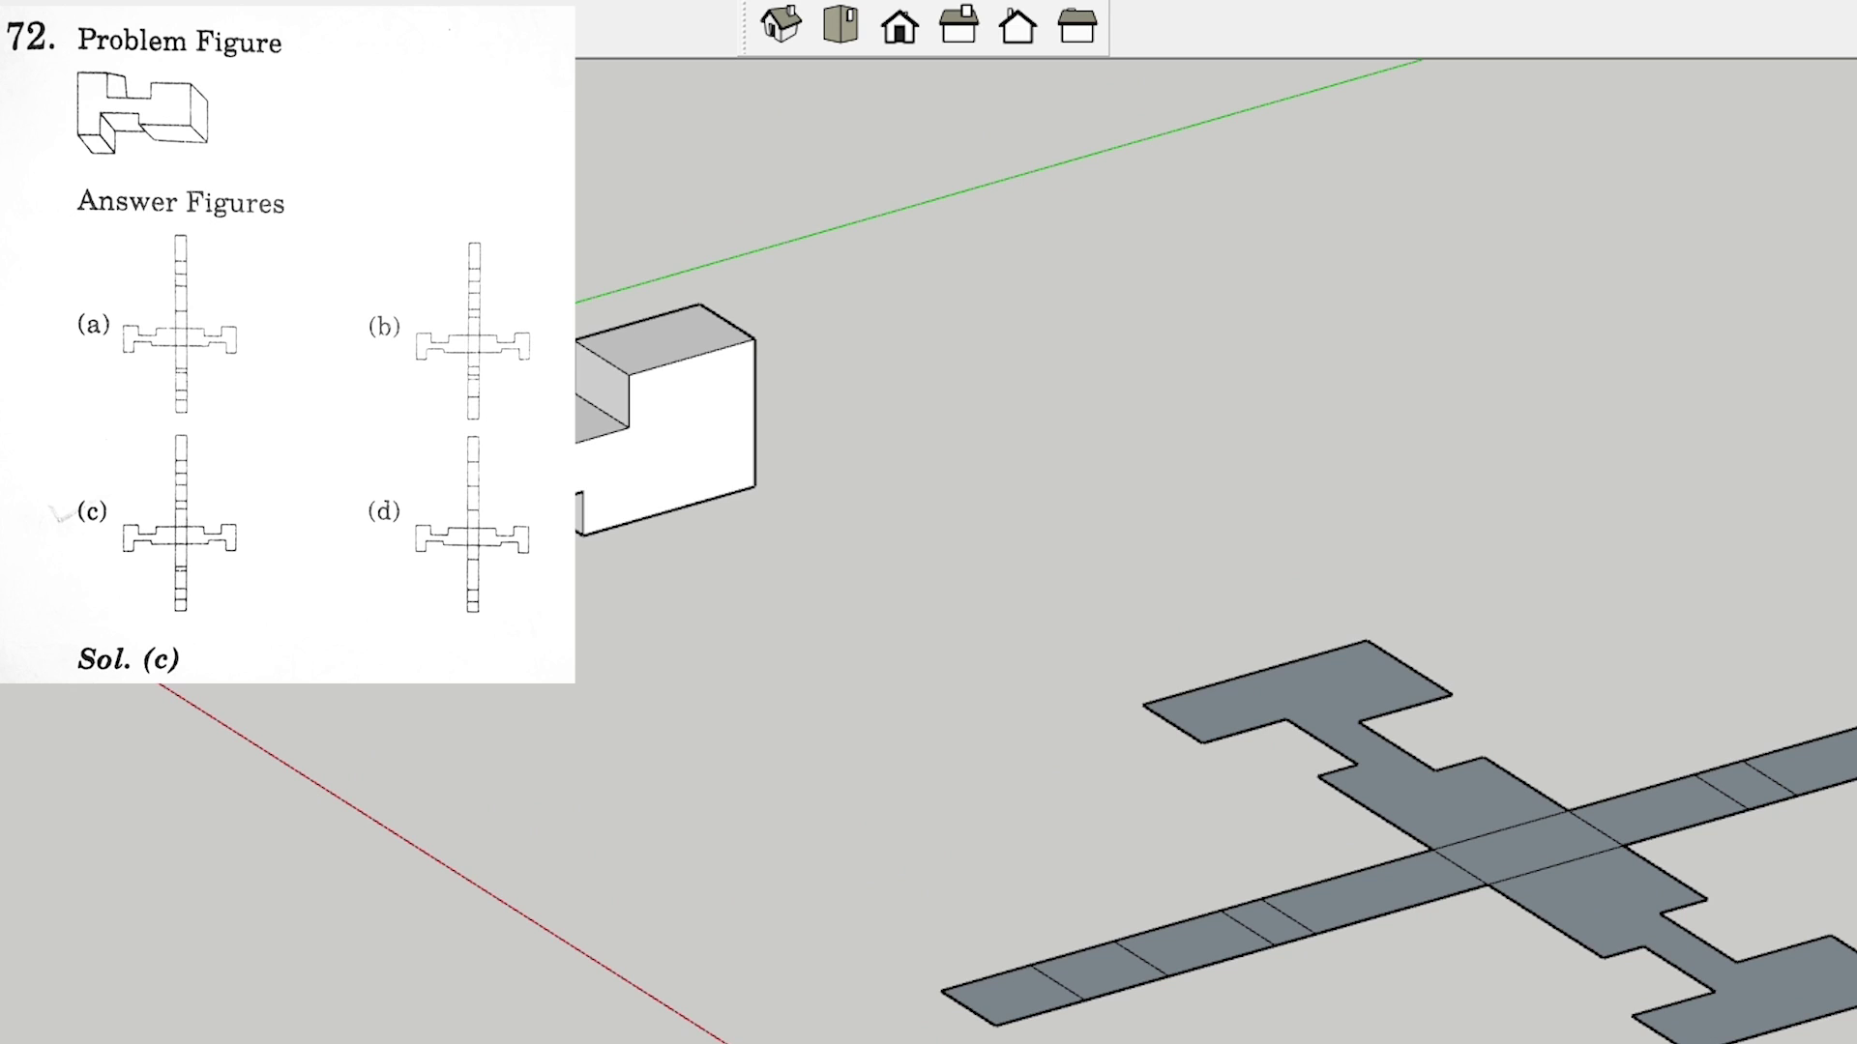
scroll(712, 254, down, 3)
middle_drag(1320, 446, 1672, 439)
scroll(1671, 438, up, 3)
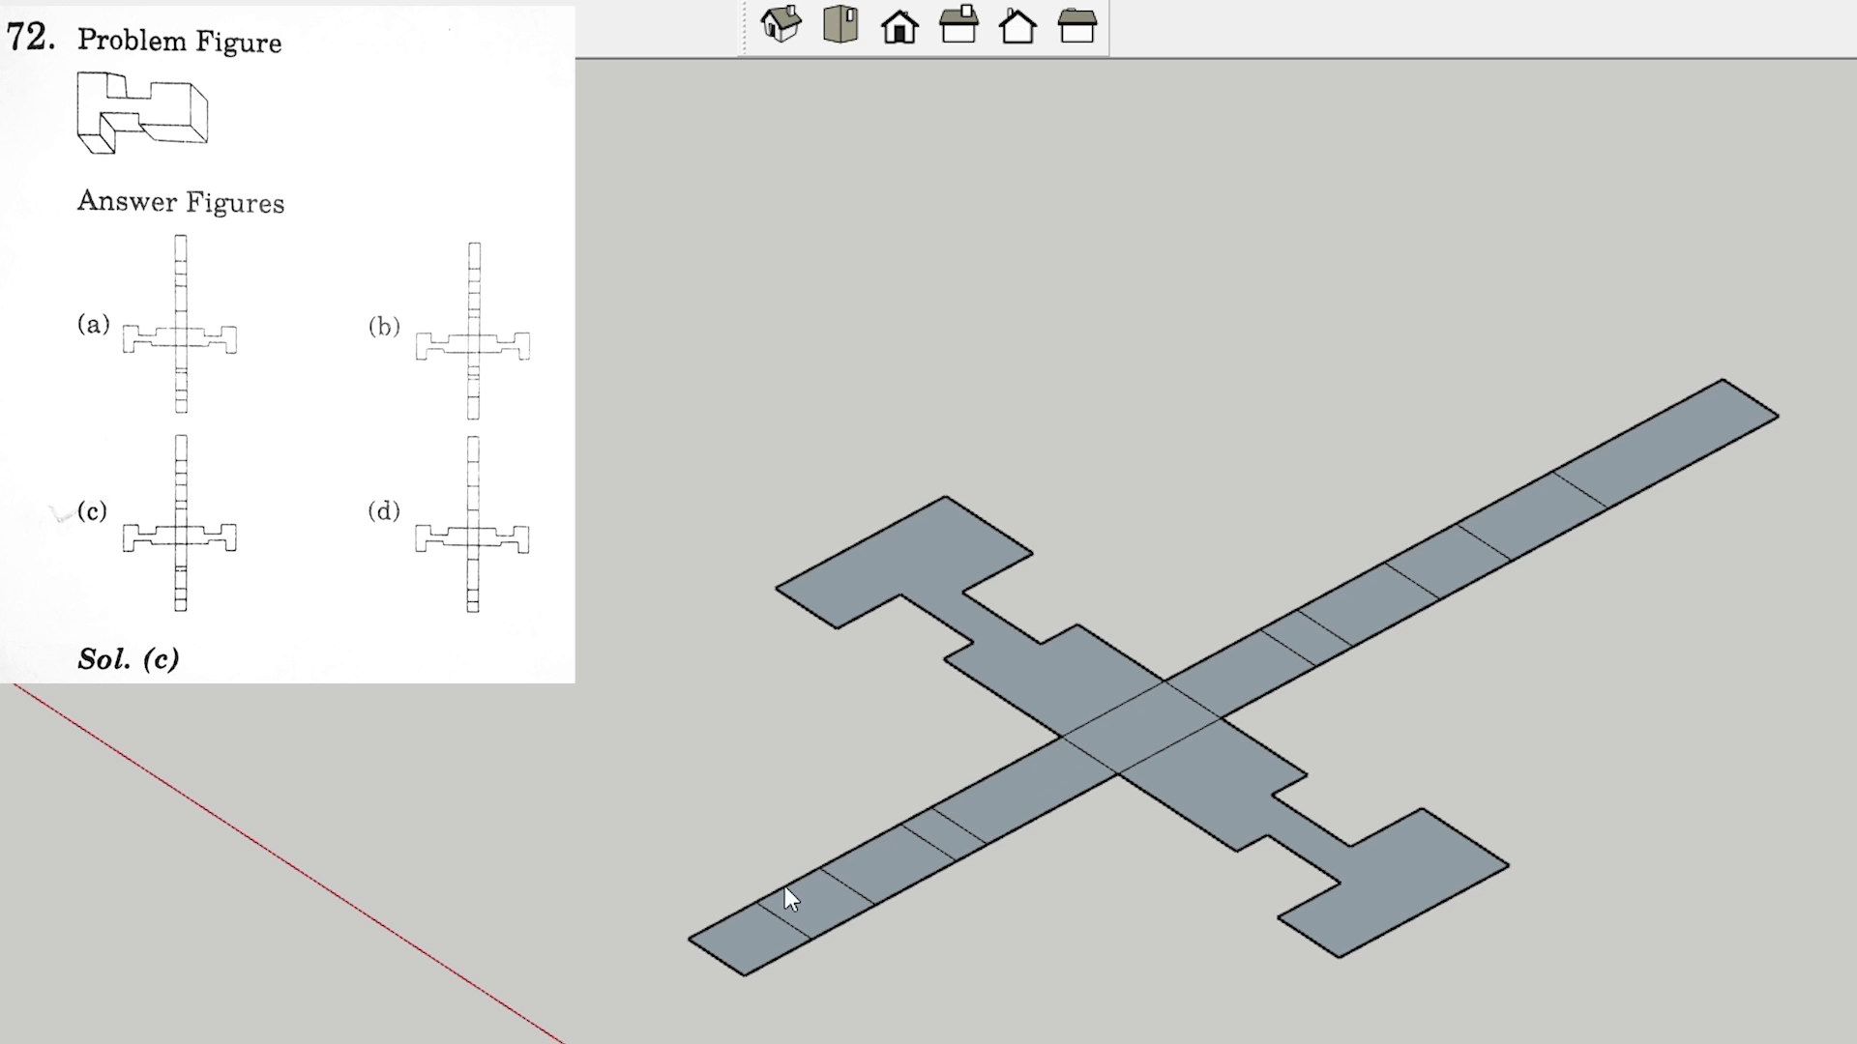
scroll(1013, 512, down, 3)
scroll(1048, 627, up, 5)
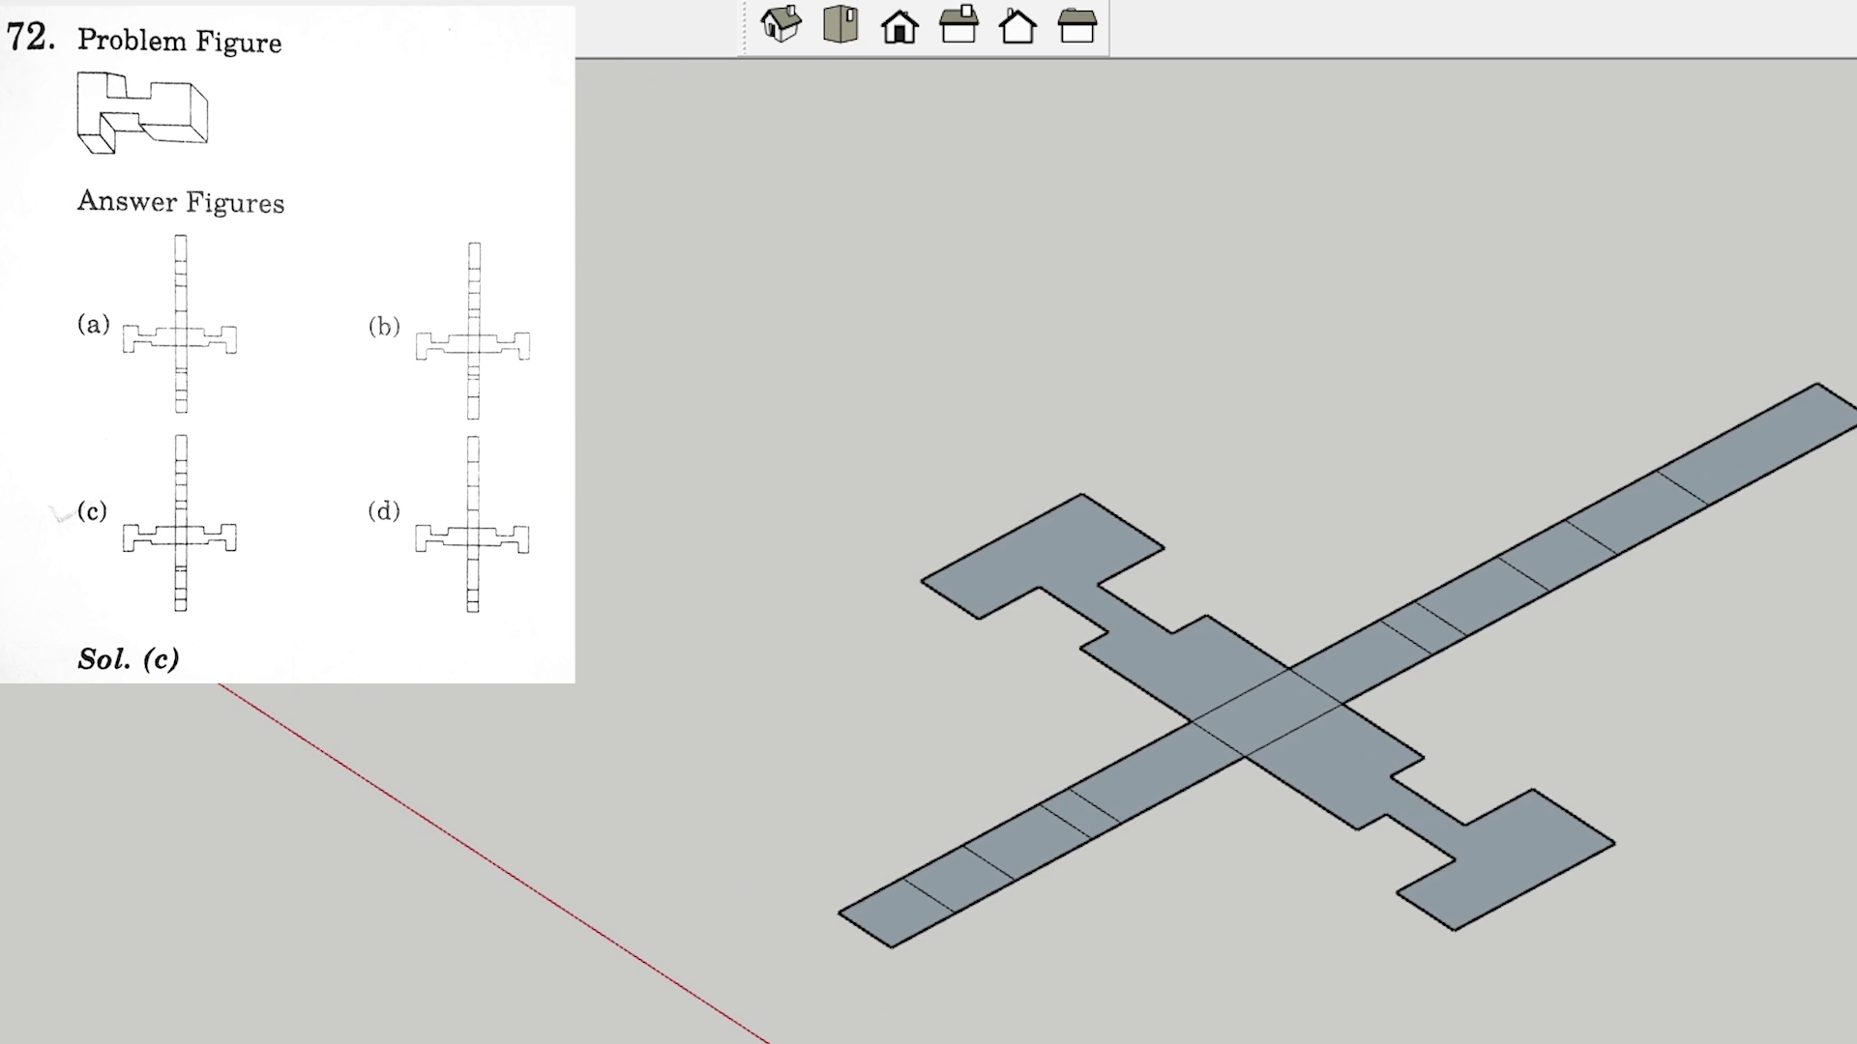
middle_drag(261, 232, 184, 201)
scroll(126, 108, up, 6)
scroll(629, 403, down, 1)
middle_drag(646, 531, 527, 445)
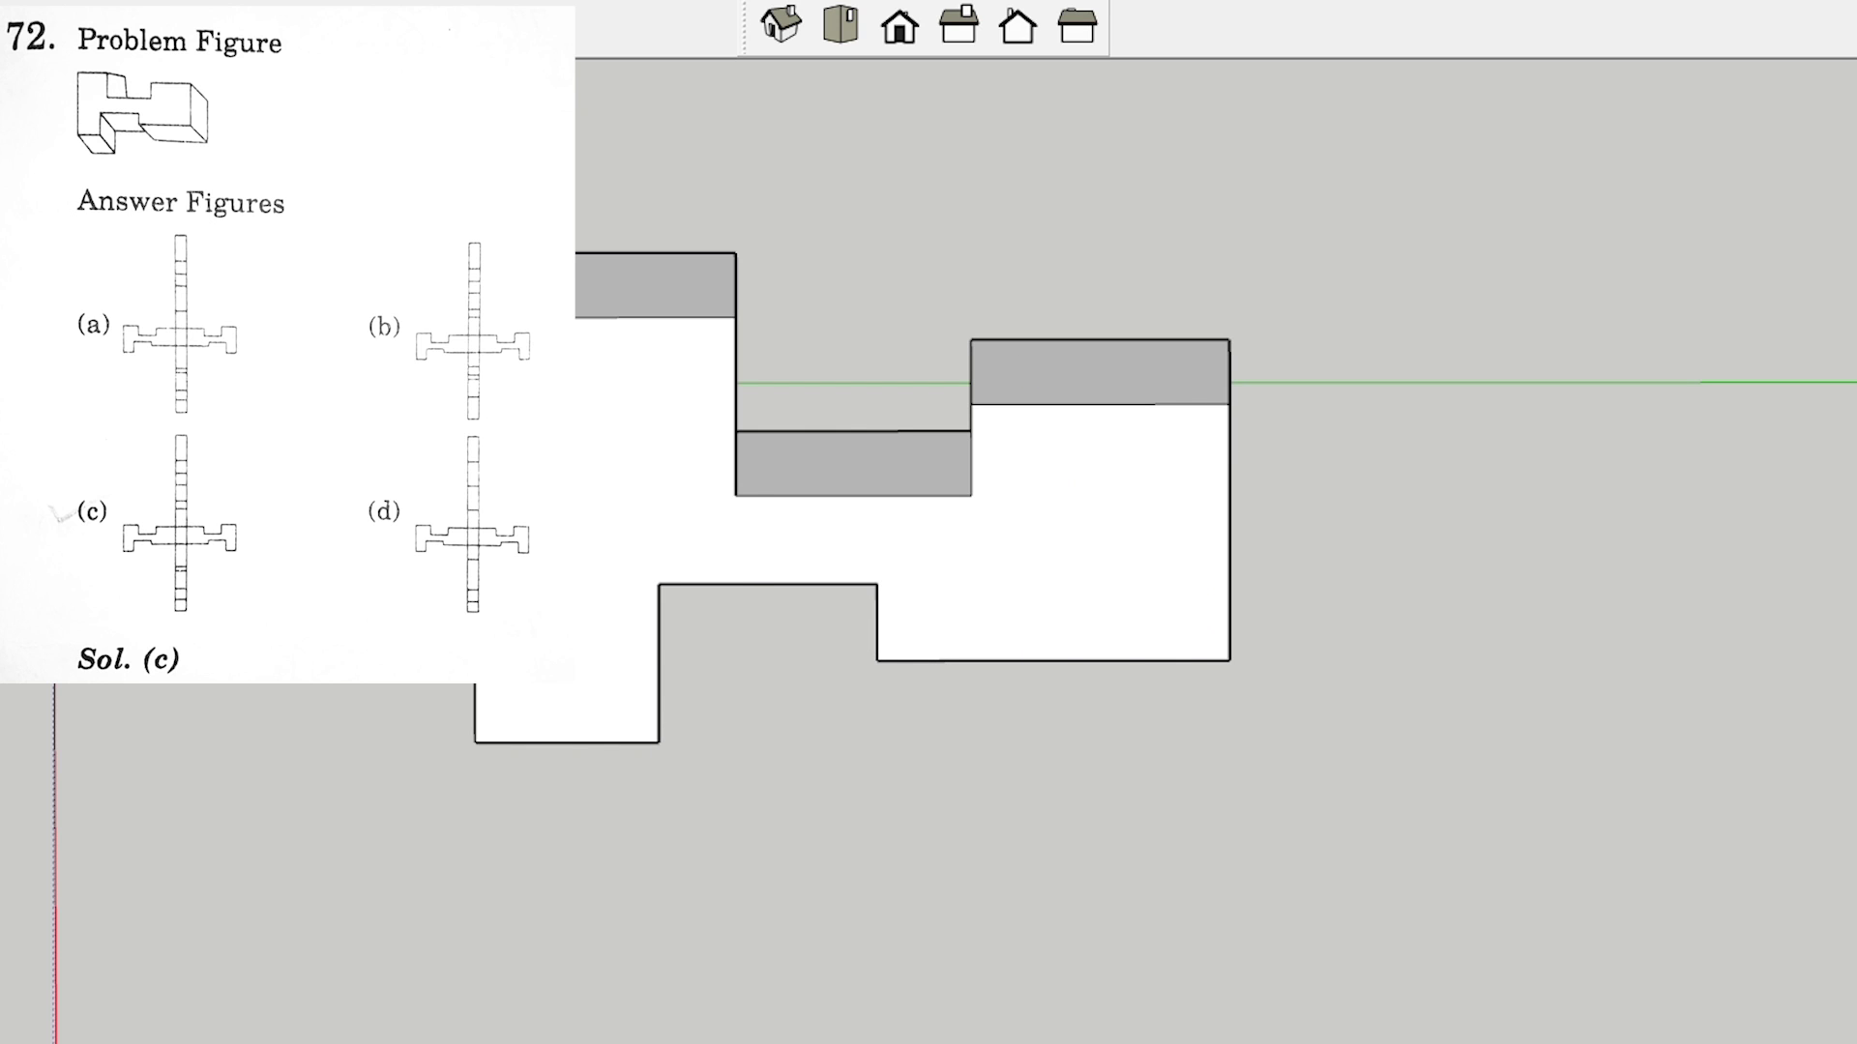
scroll(627, 198, down, 5)
mouse_move(653, 242)
middle_down()
mouse_move(780, 416)
mouse_move(1318, 584)
mouse_move(1257, 570)
middle_up()
scroll(1355, 381, down, 2)
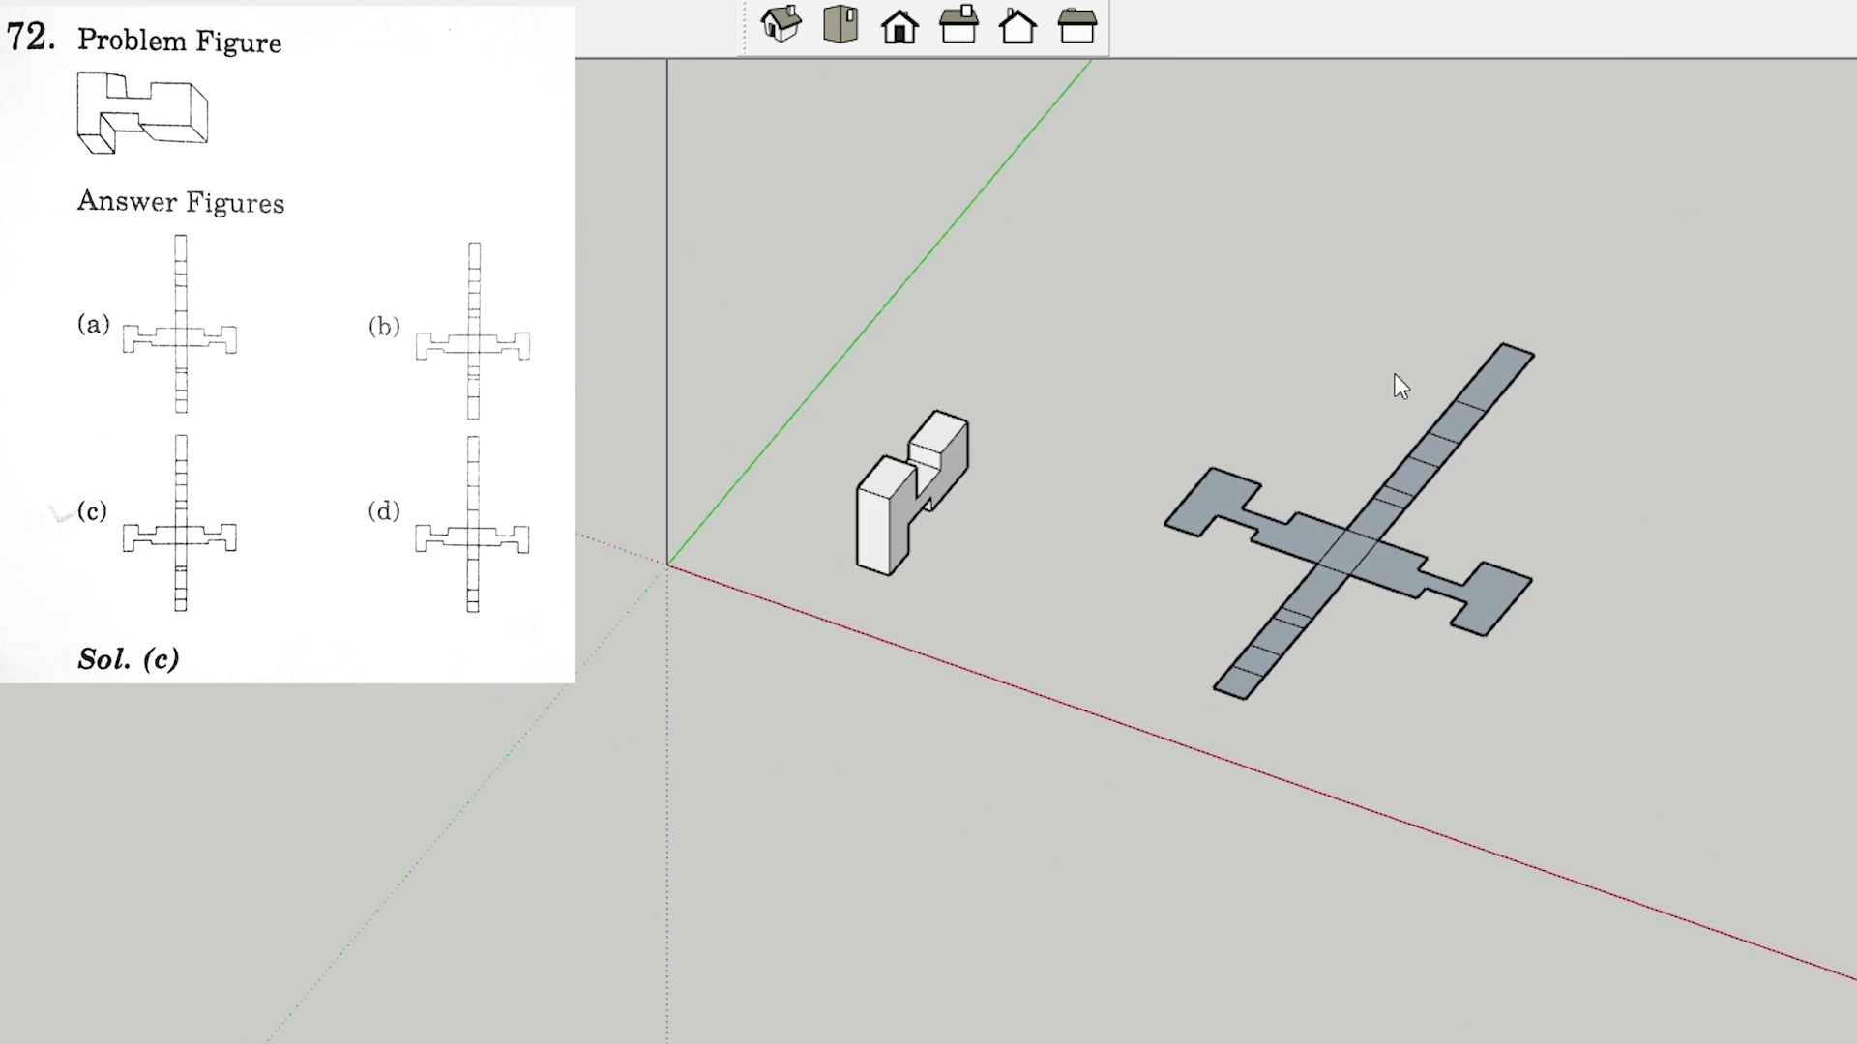
scroll(1545, 320, up, 2)
scroll(1218, 551, up, 2)
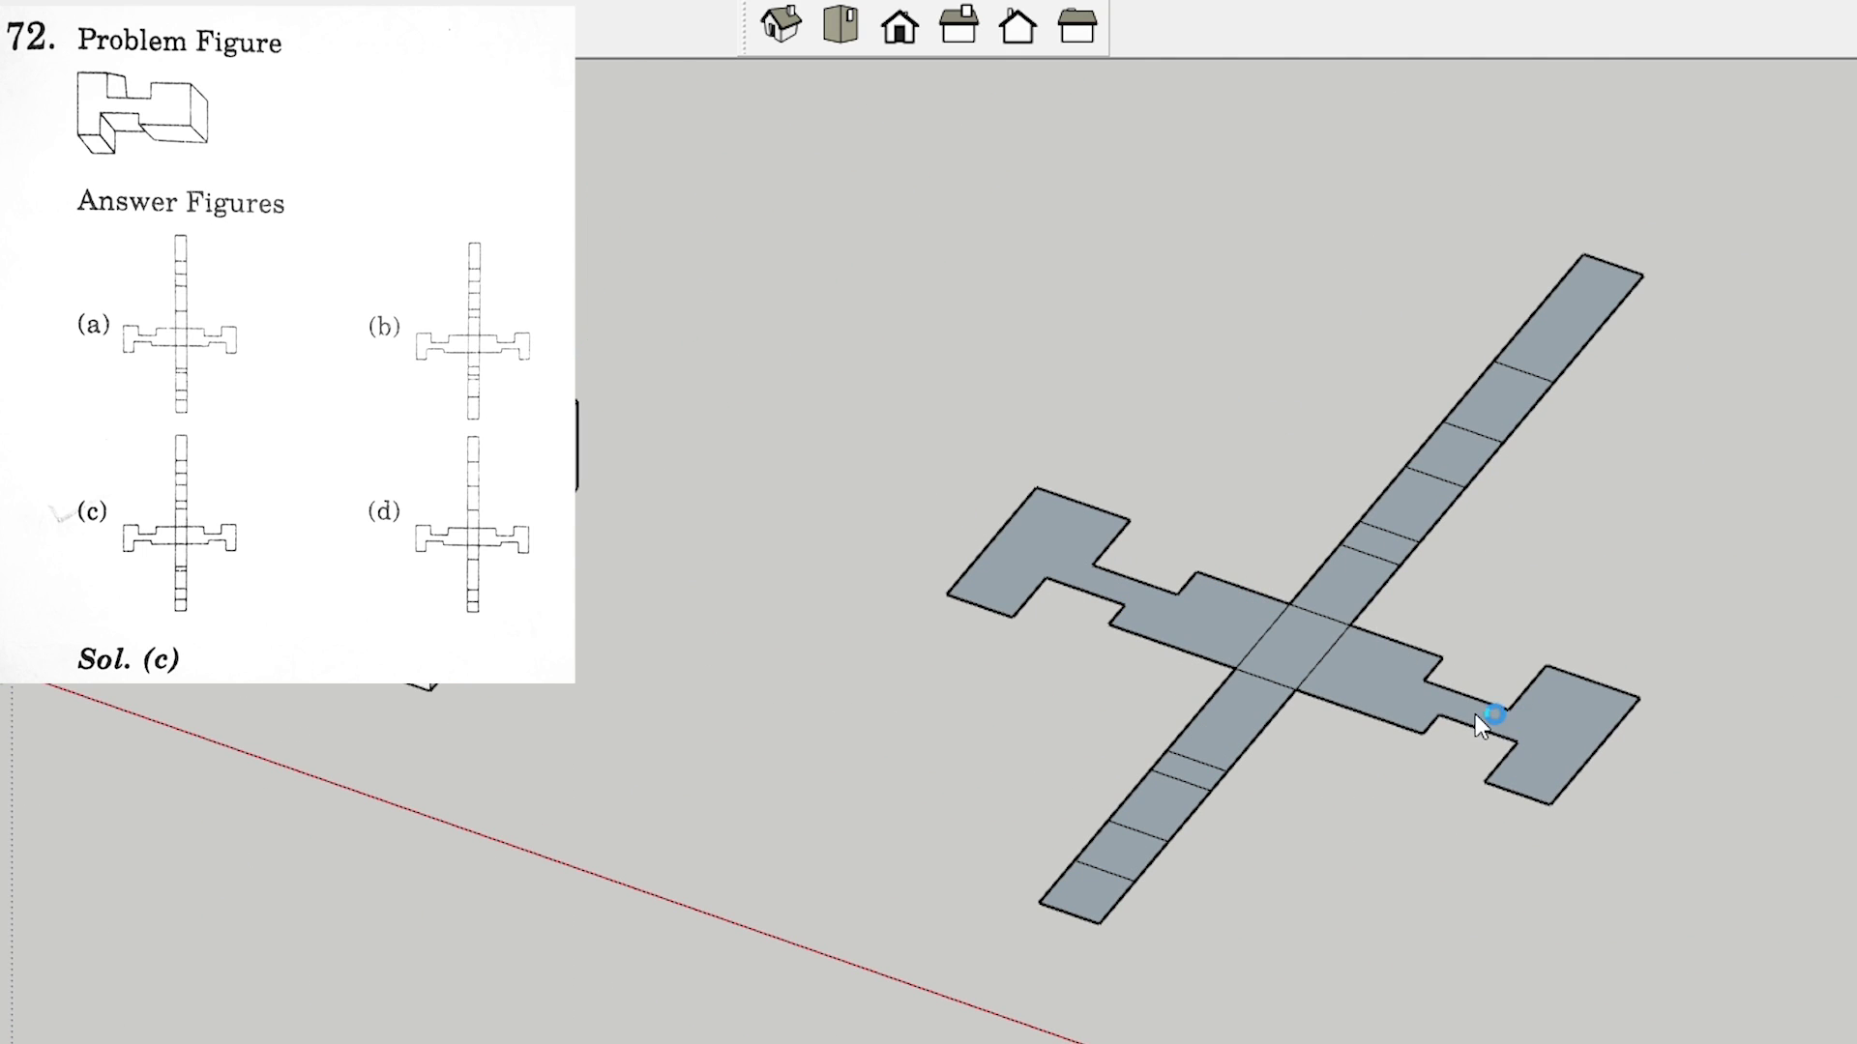
- View the model from directly above to compare the net with the answer figures
scroll(1177, 423, down, 2)
click(840, 25)
scroll(849, 183, down, 3)
scroll(741, 206, up, 2)
scroll(739, 205, down, 2)
scroll(668, 242, up, 2)
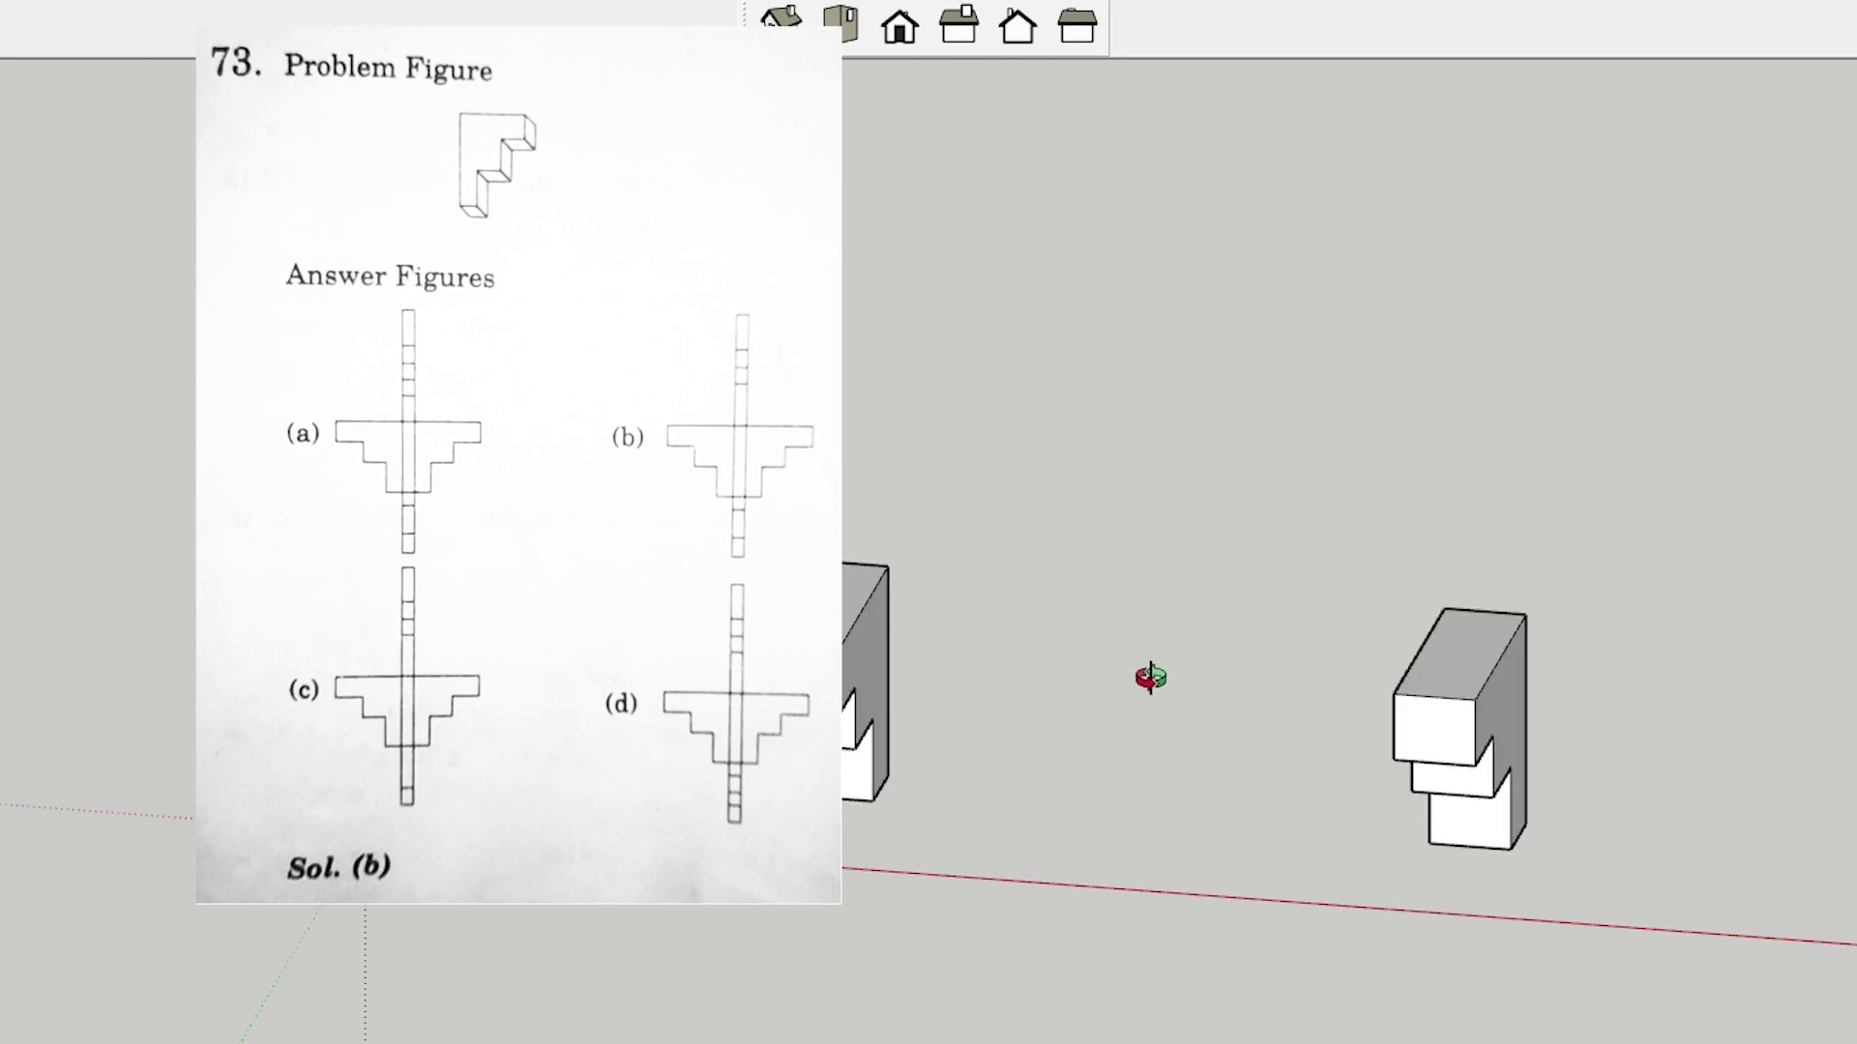
middle_drag(1504, 630, 1465, 631)
scroll(828, 770, up, 3)
scroll(657, 617, down, 5)
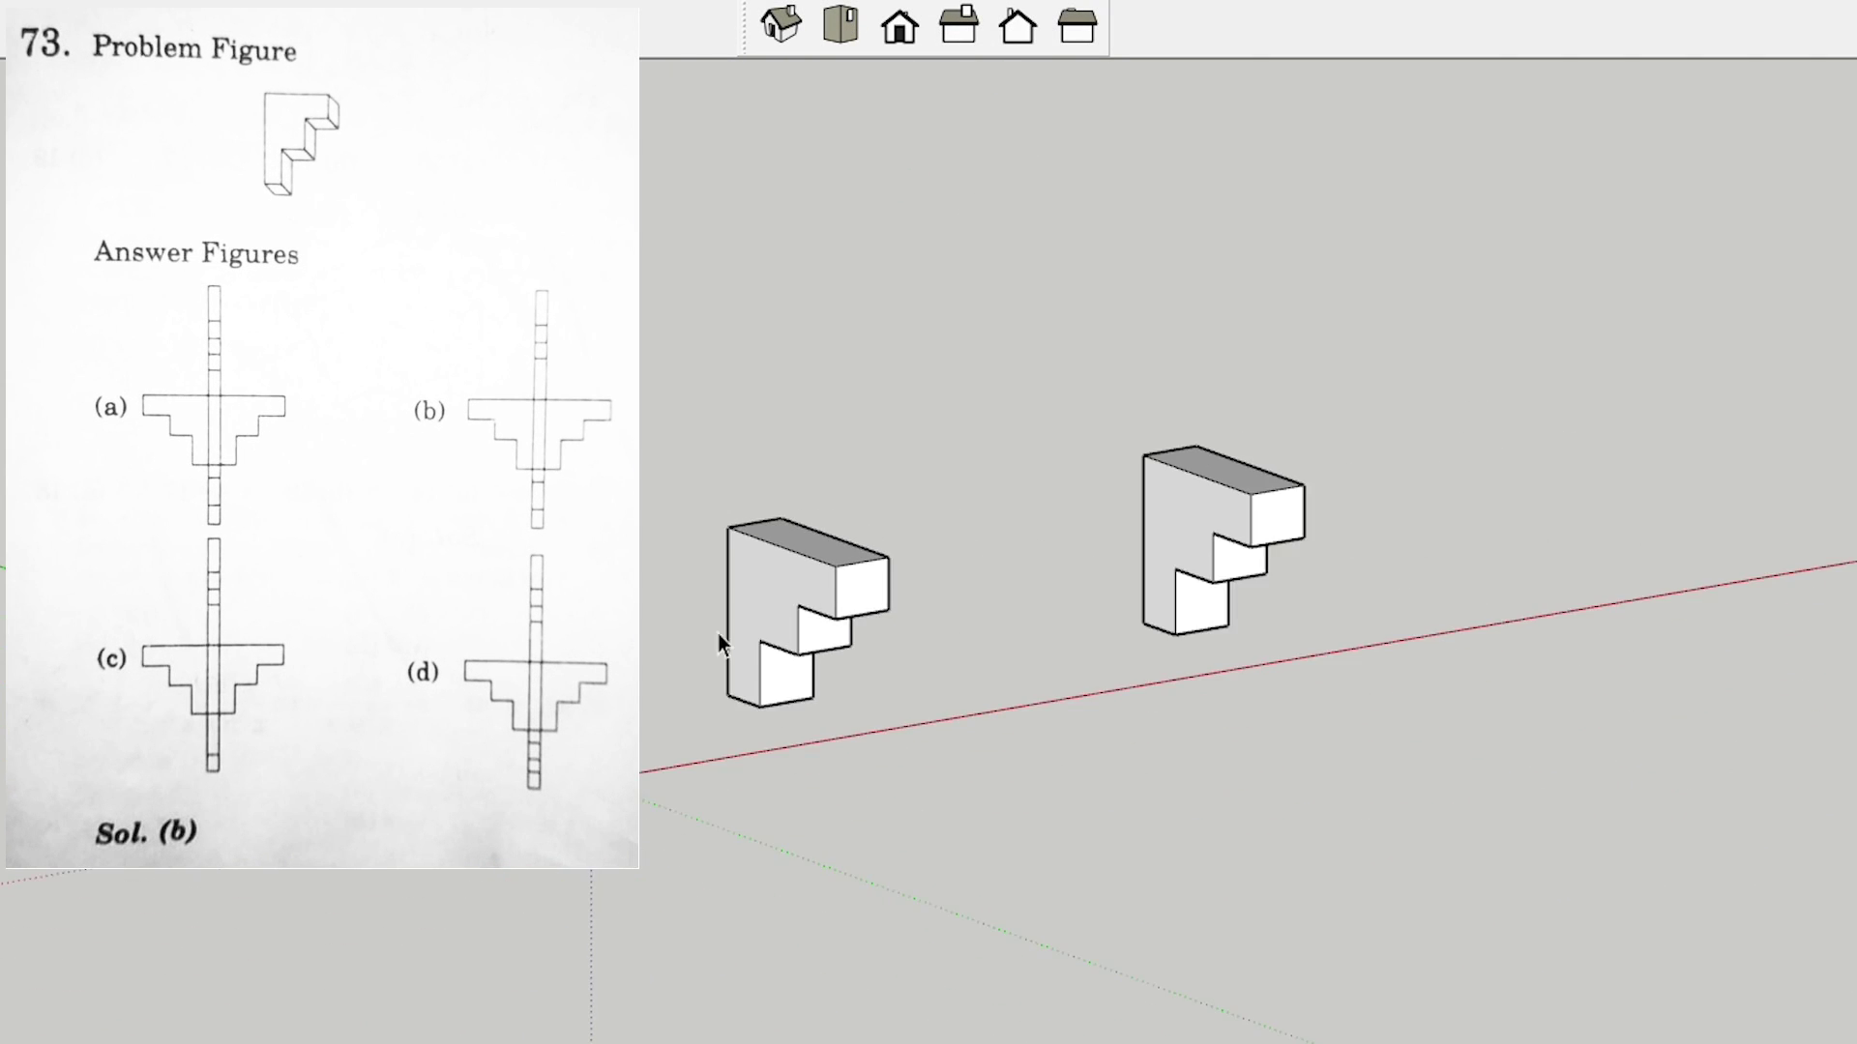
scroll(968, 518, up, 2)
scroll(1181, 437, up, 2)
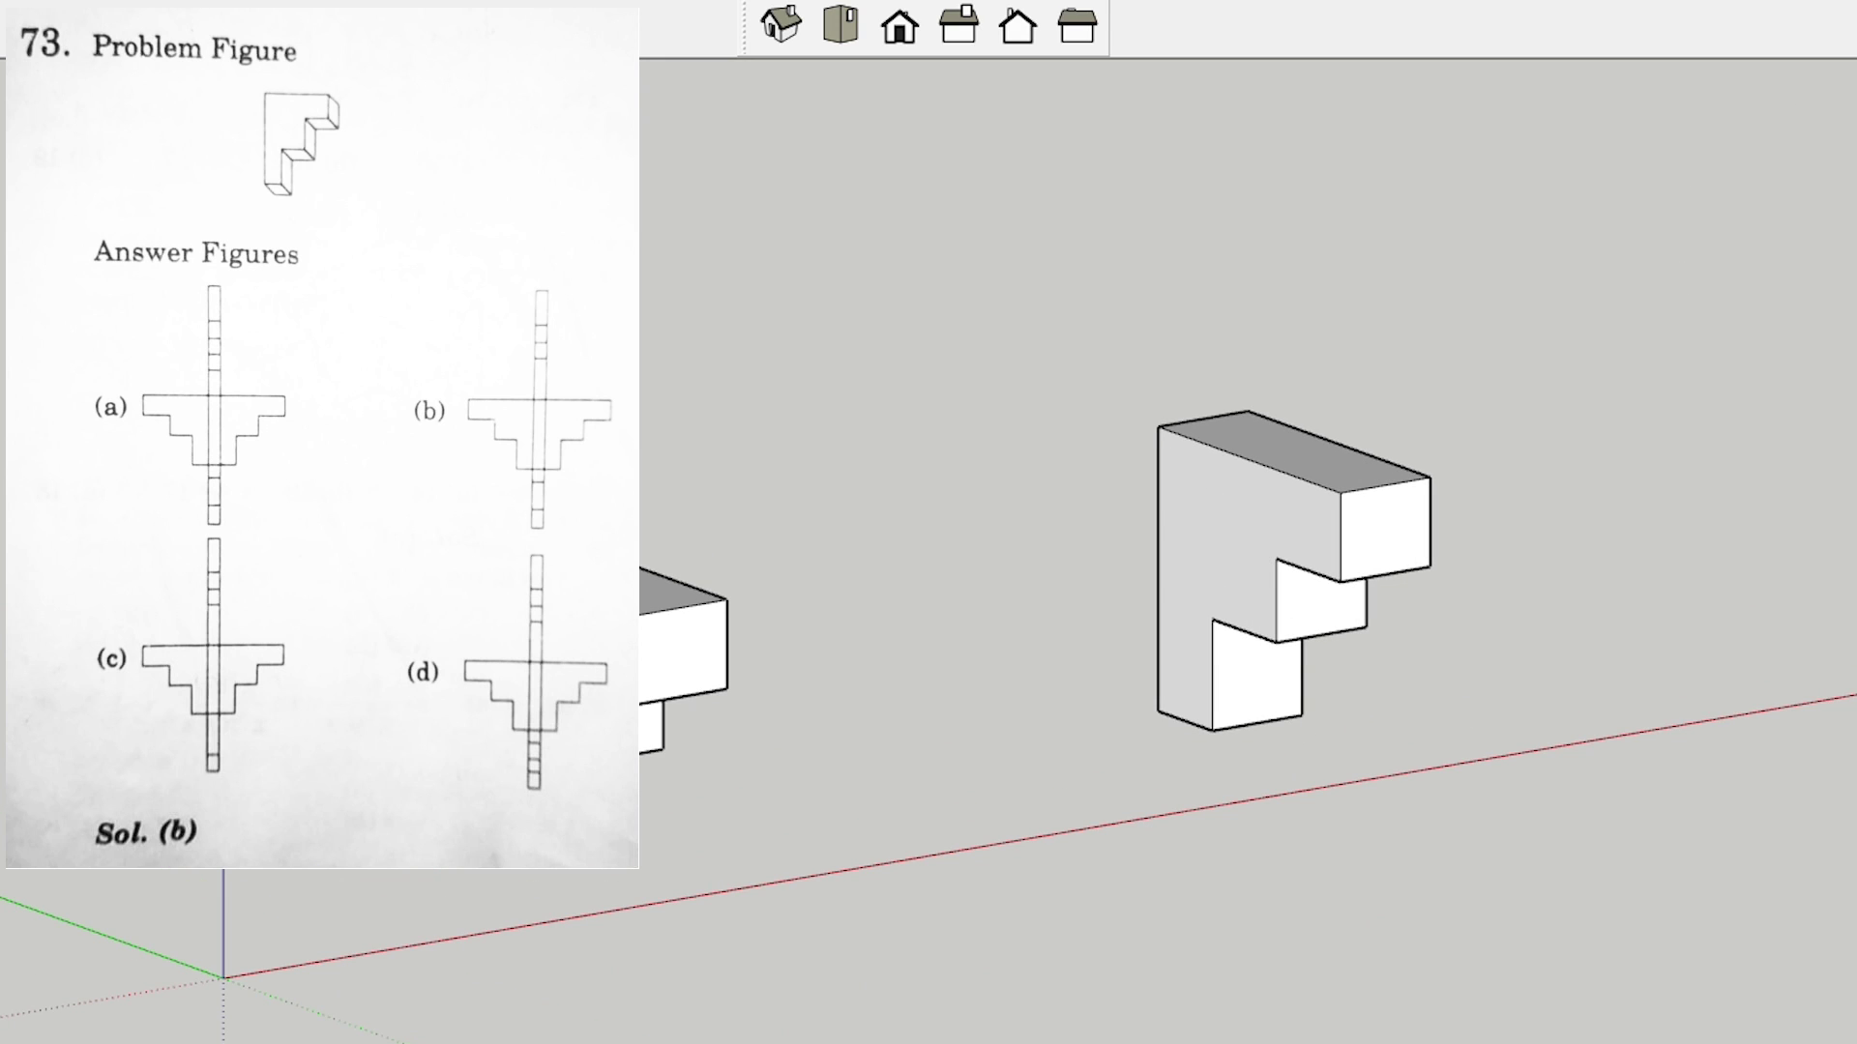
- Rotate one stepped side face of the copied stair-shaped solid outward until it is flush with the tall back face
scroll(1218, 535, up, 2)
middle_drag(1359, 651, 1555, 675)
scroll(1178, 493, up, 3)
click(1178, 491)
scroll(1181, 490, down, 3)
middle_drag(689, 397, 1741, 474)
scroll(1025, 411, down, 2)
scroll(619, 401, up, 4)
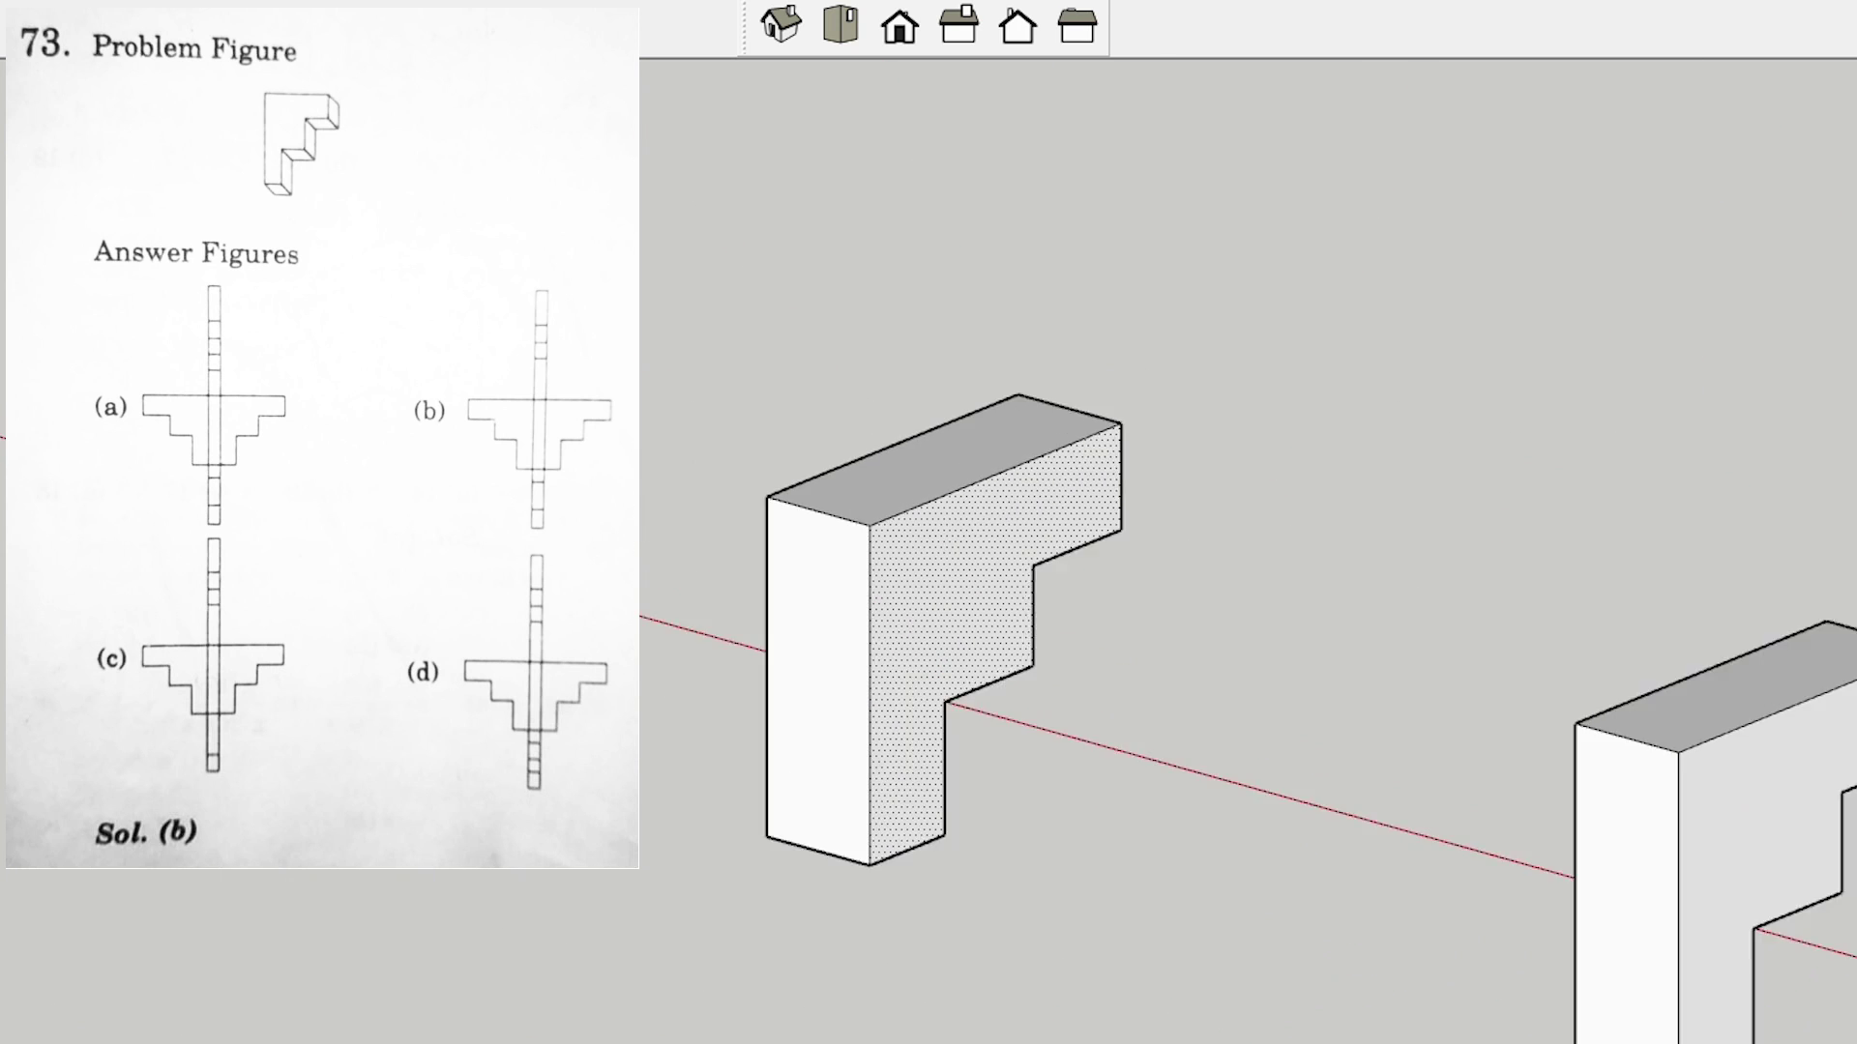
click(879, 577)
scroll(880, 576, down, 3)
mouse_move(879, 577)
middle_down()
mouse_move(1318, 622)
mouse_move(1592, 584)
middle_up()
scroll(832, 609, up, 3)
- Rotate the opposite stepped side face outward so both stepped faces lie in line with the back face
click(240, 943)
click(791, 642)
click(968, 619)
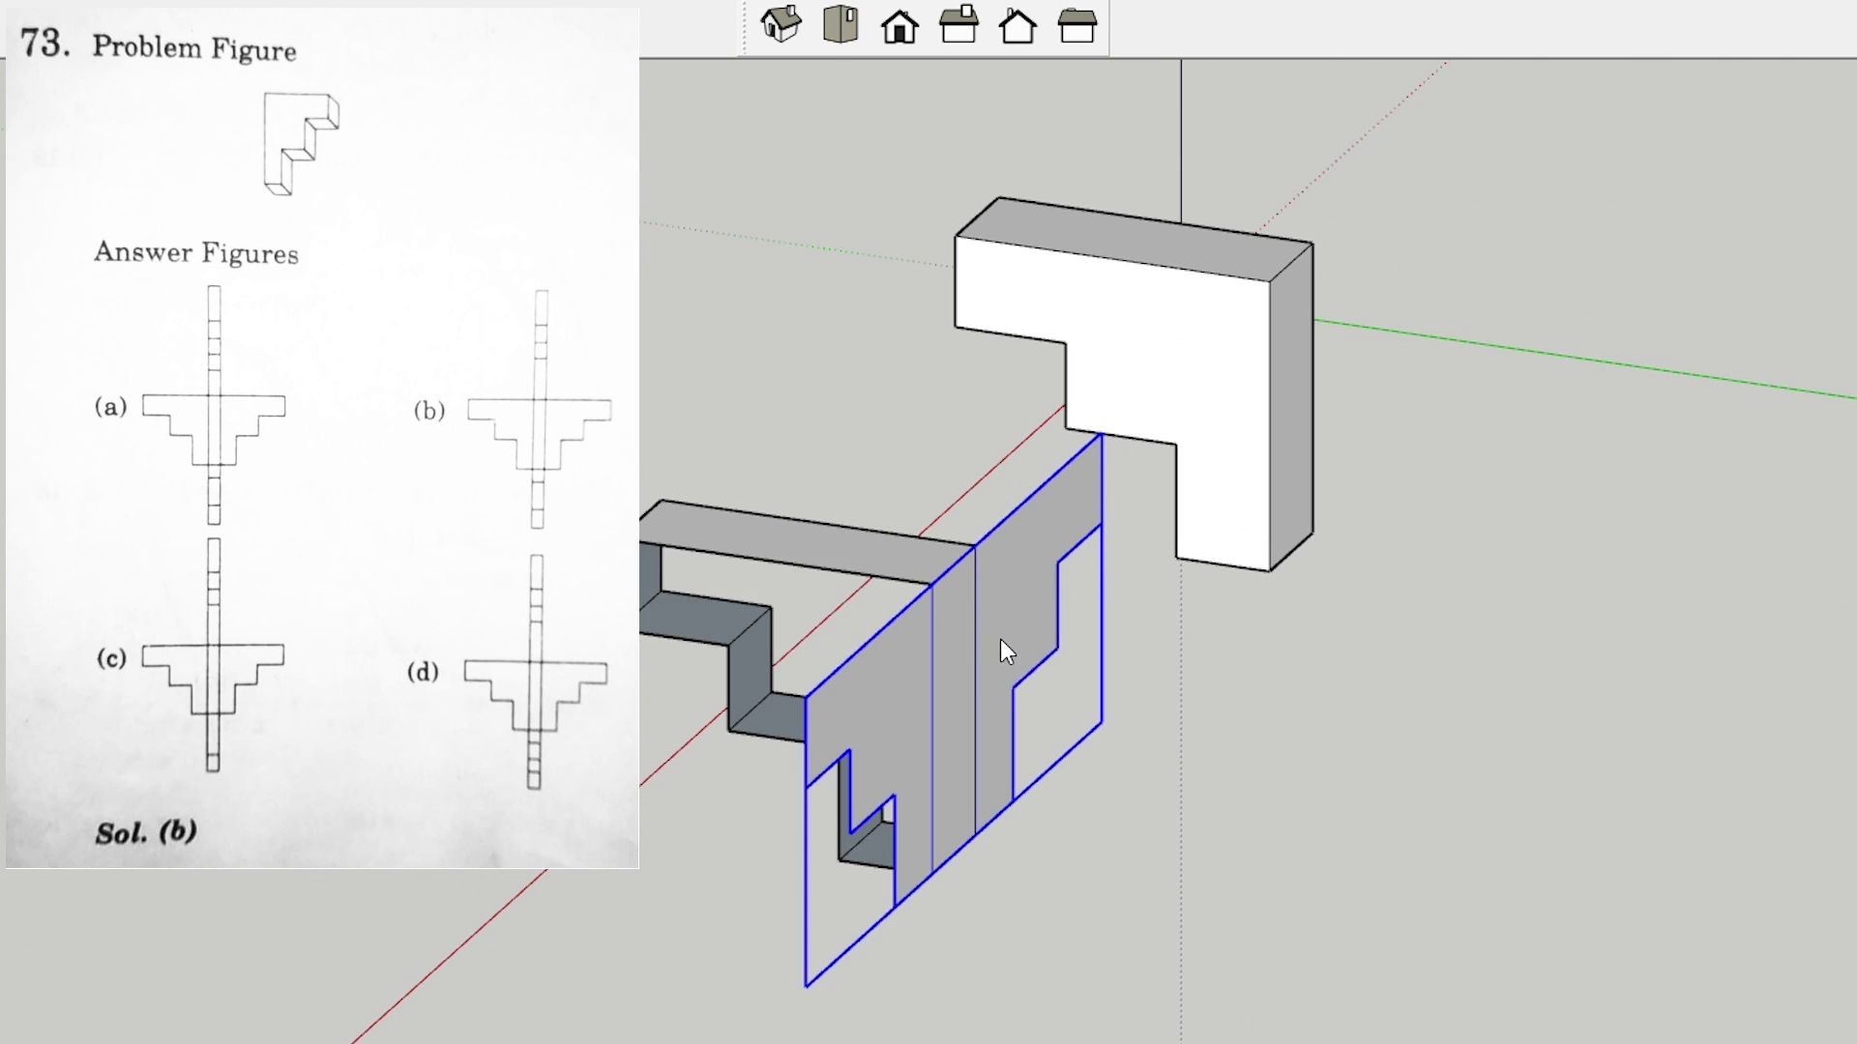
- Examine the partly unfolded stair solid, comparing its spread side faces with the remaining top and step faces
scroll(1045, 609, down, 3)
mouse_move(628, 696)
middle_down()
mouse_move(845, 738)
mouse_move(1044, 735)
middle_up()
click(1358, 480)
middle_drag(1215, 568, 1450, 401)
scroll(1261, 495, up, 3)
scroll(1221, 570, up, 2)
middle_drag(1238, 573, 1389, 450)
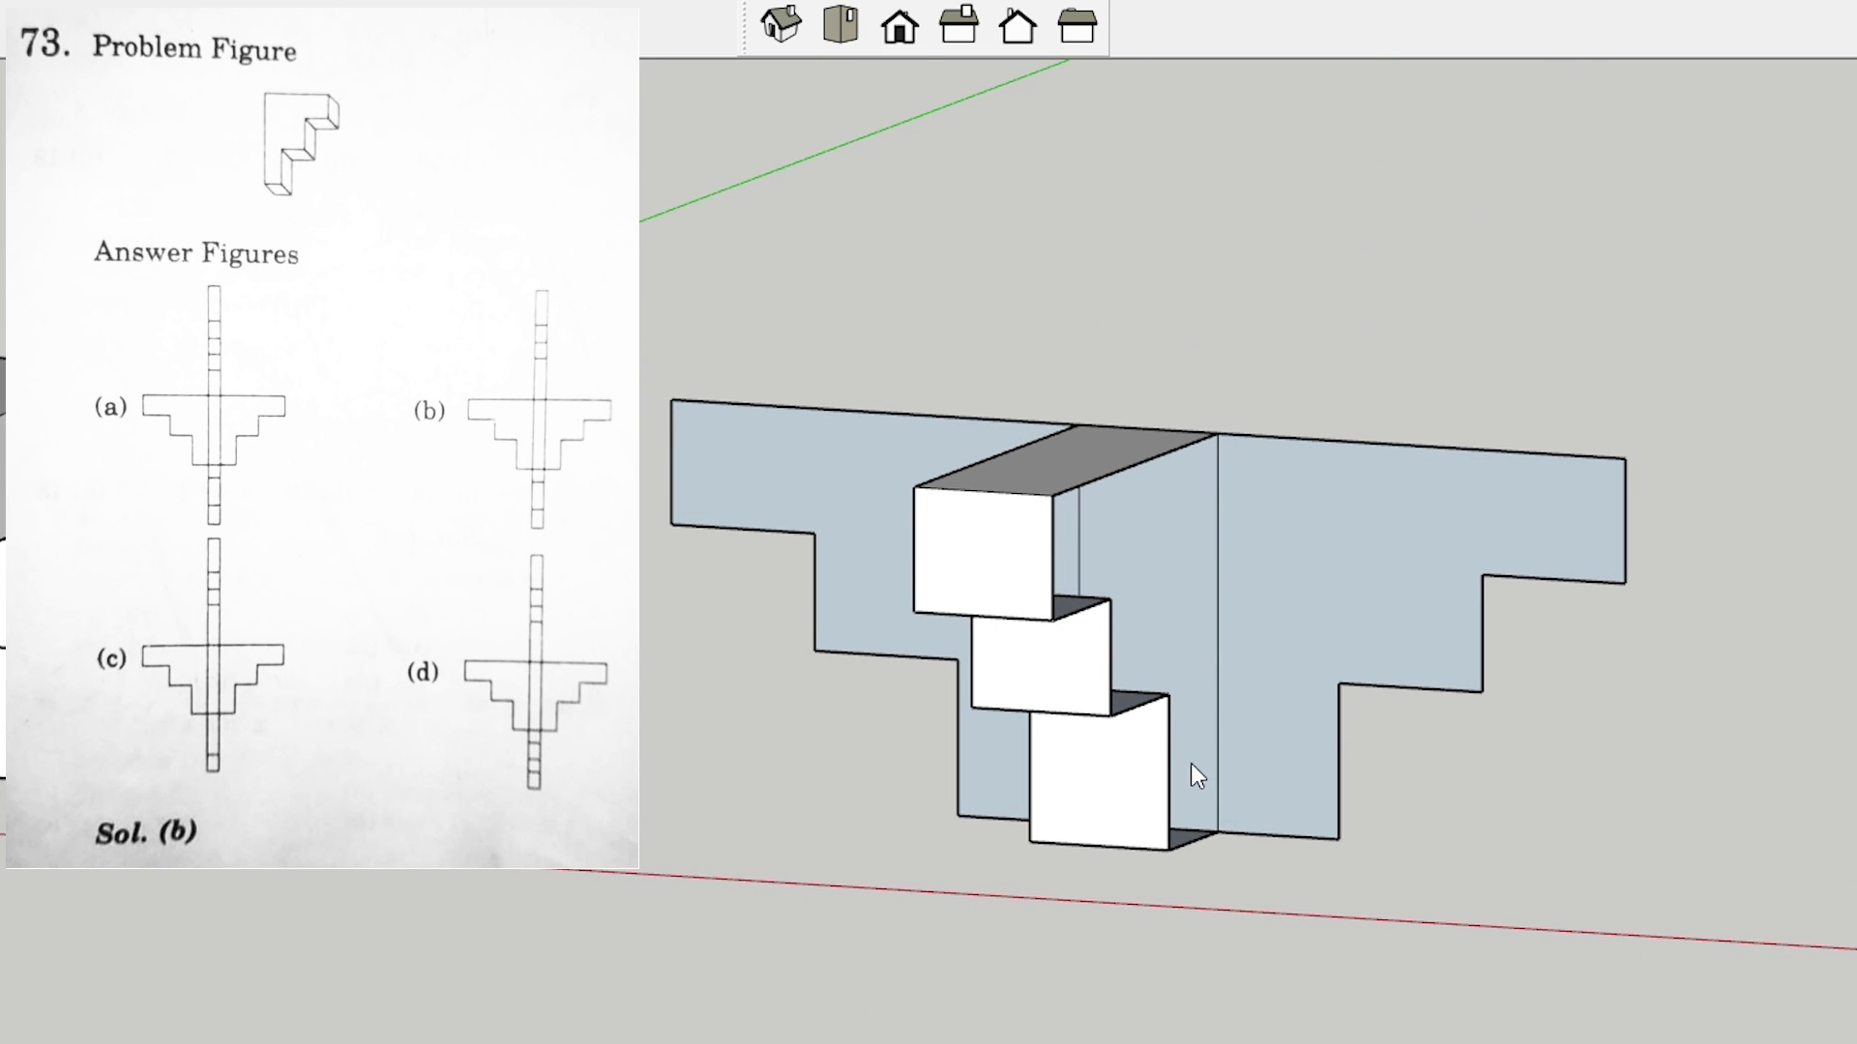
middle_drag(1076, 540, 887, 431)
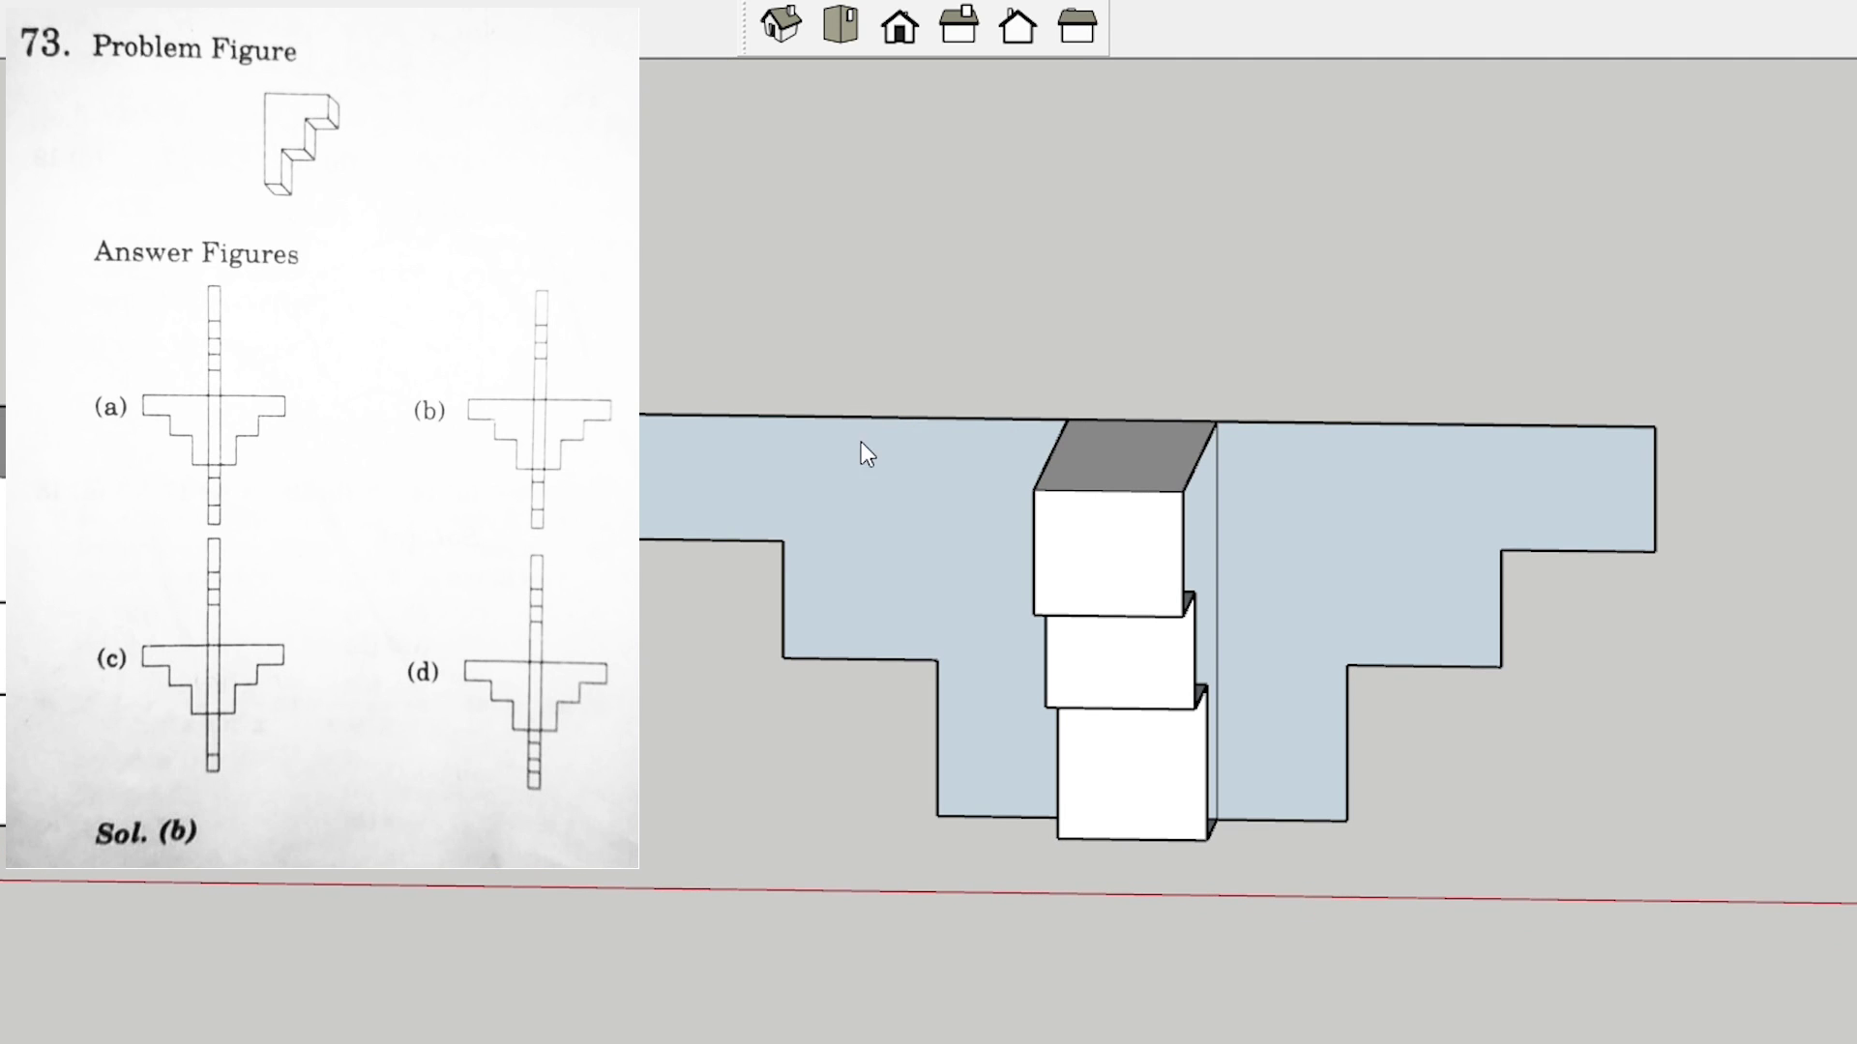
mouse_move(1089, 493)
middle_down()
mouse_move(1131, 609)
mouse_move(1251, 610)
mouse_move(1409, 512)
mouse_move(1277, 489)
mouse_move(1119, 590)
middle_up()
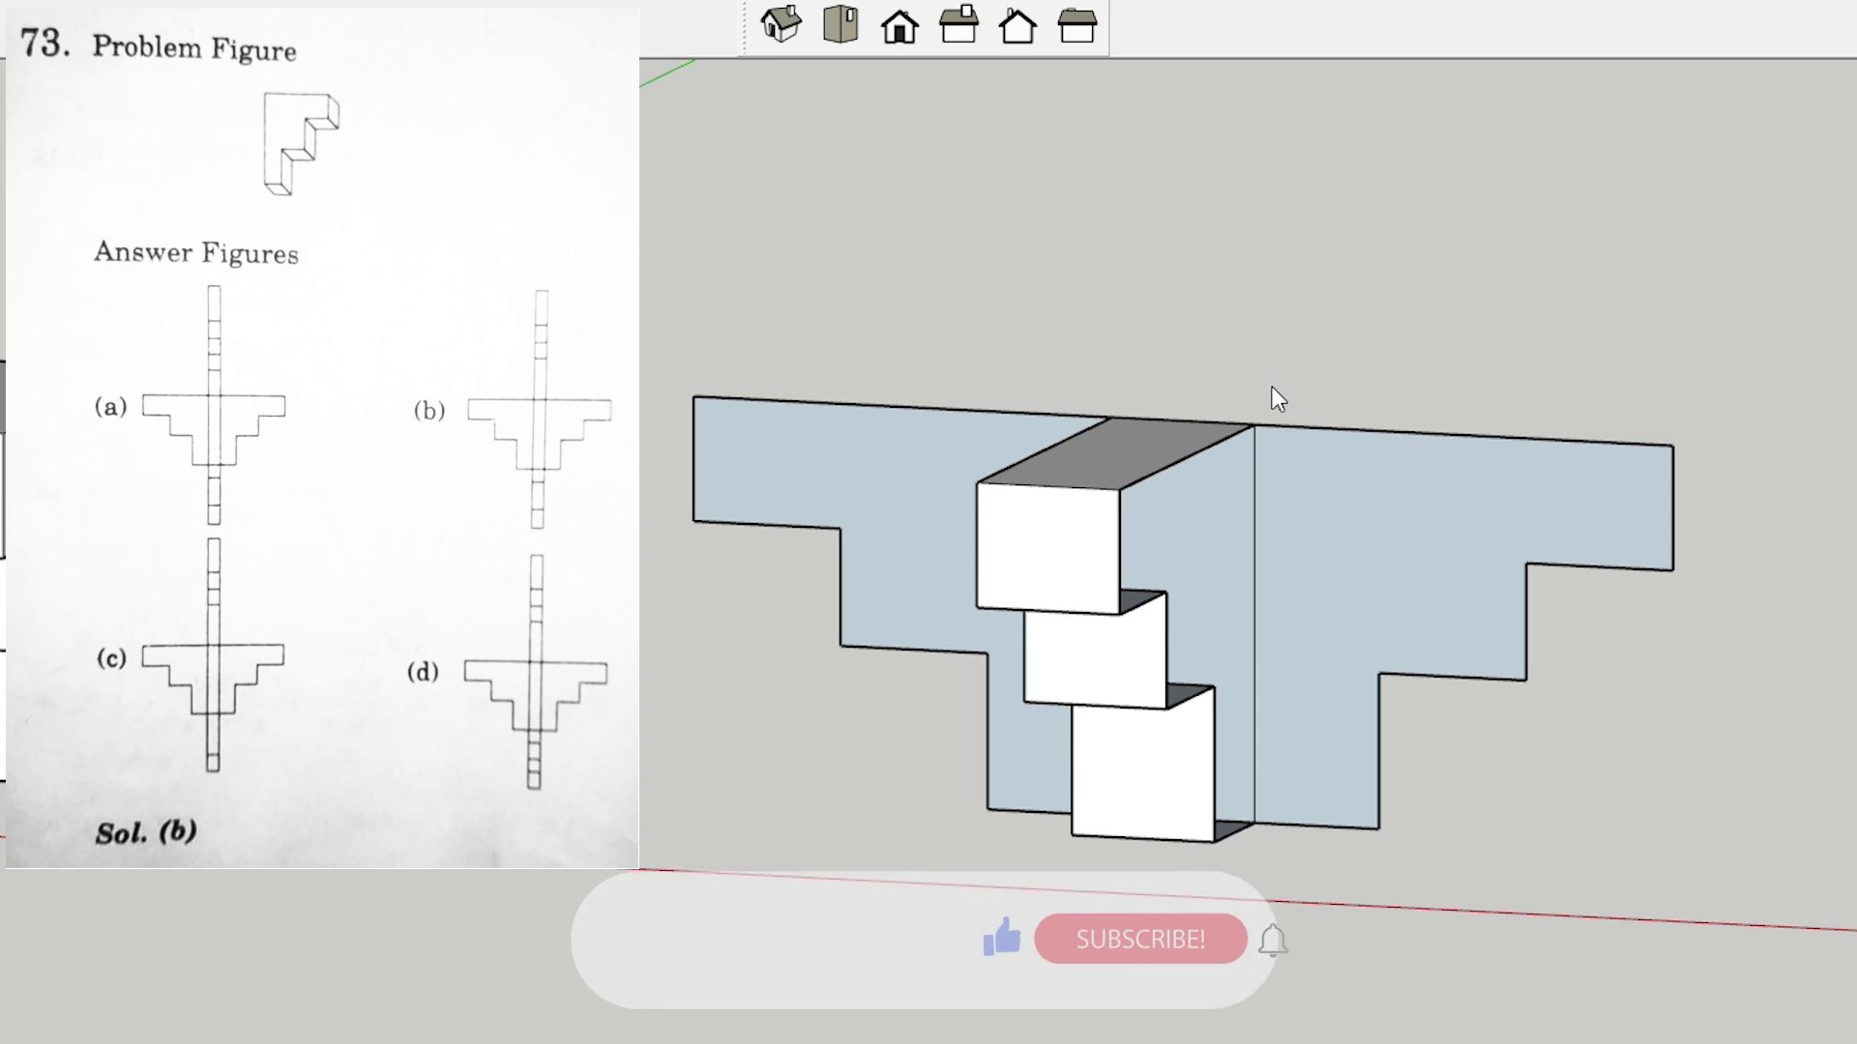
- Unfold the uppermost step's underside and the middle riser downward, in line with the upper front face
scroll(1324, 566, down, 2)
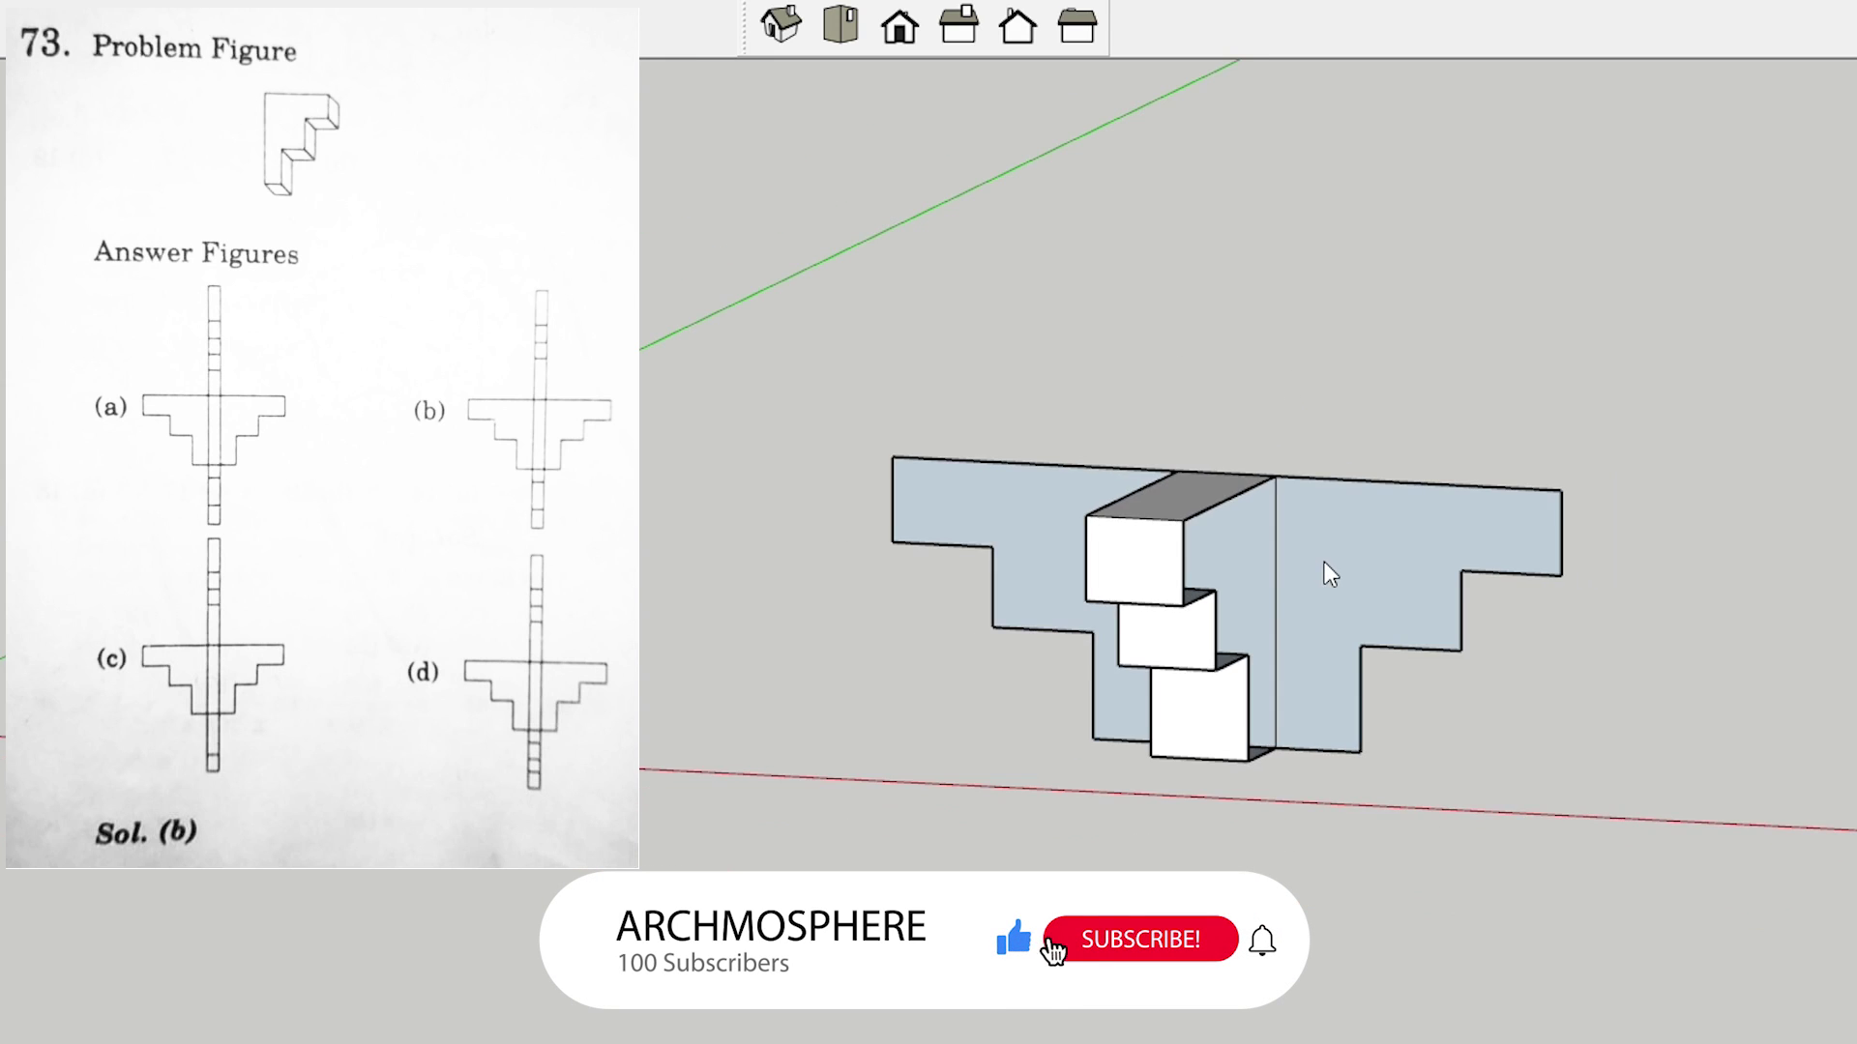
scroll(1255, 358, up, 1)
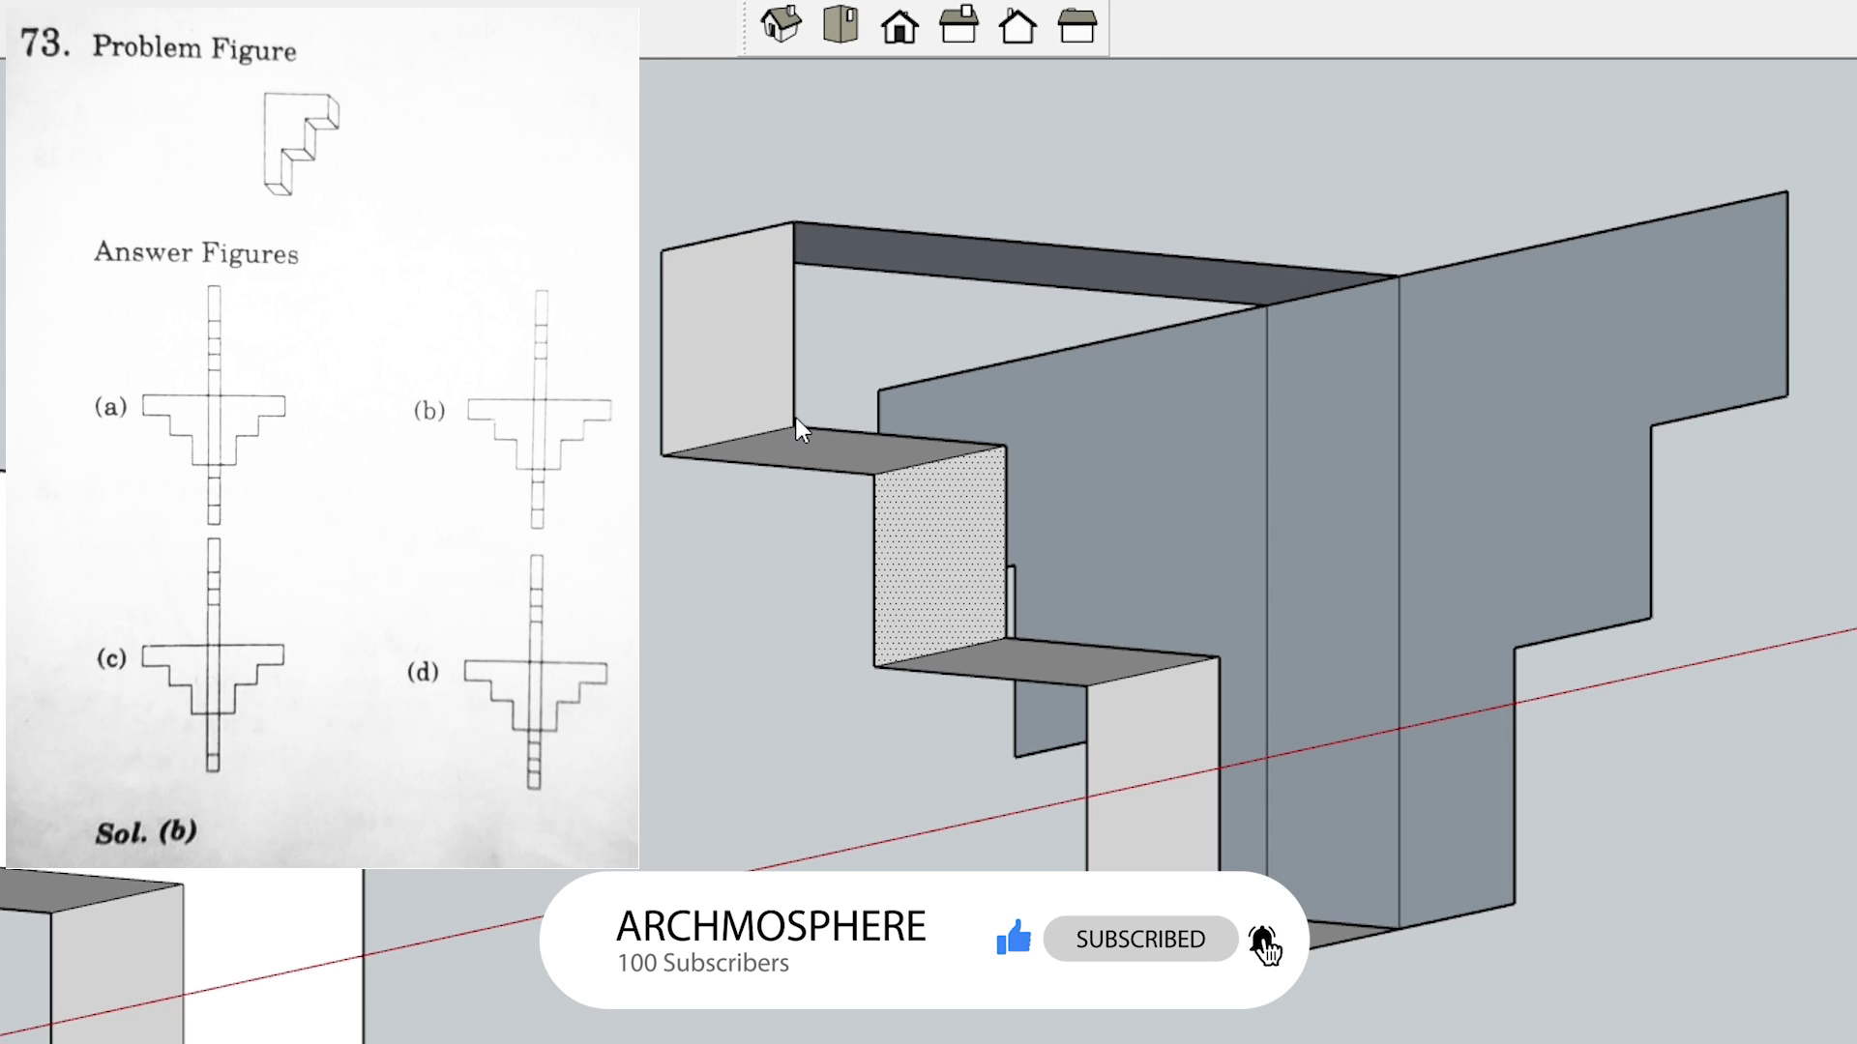
click(797, 424)
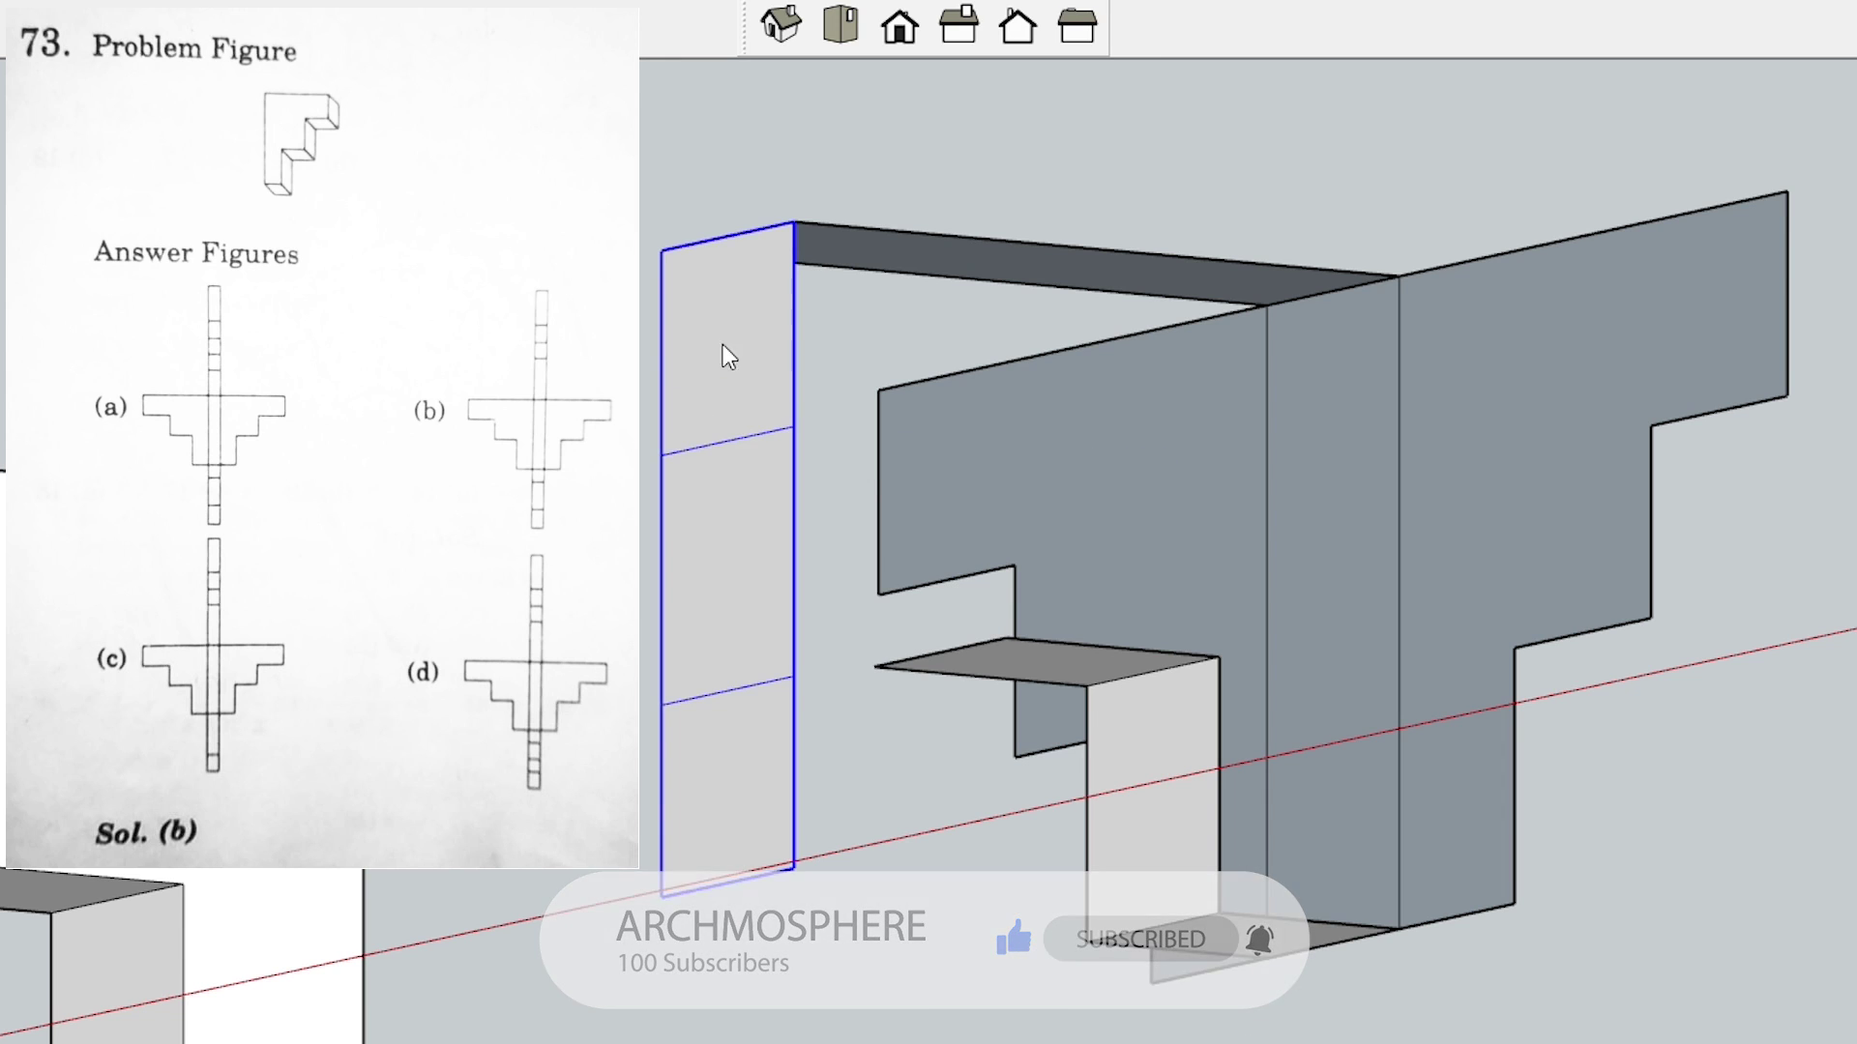
- Rotate the three-face strip level with the top face, and turn the combined strip upright in line with the back face
mouse_move(722, 345)
middle_down()
mouse_move(767, 464)
mouse_move(830, 420)
middle_up()
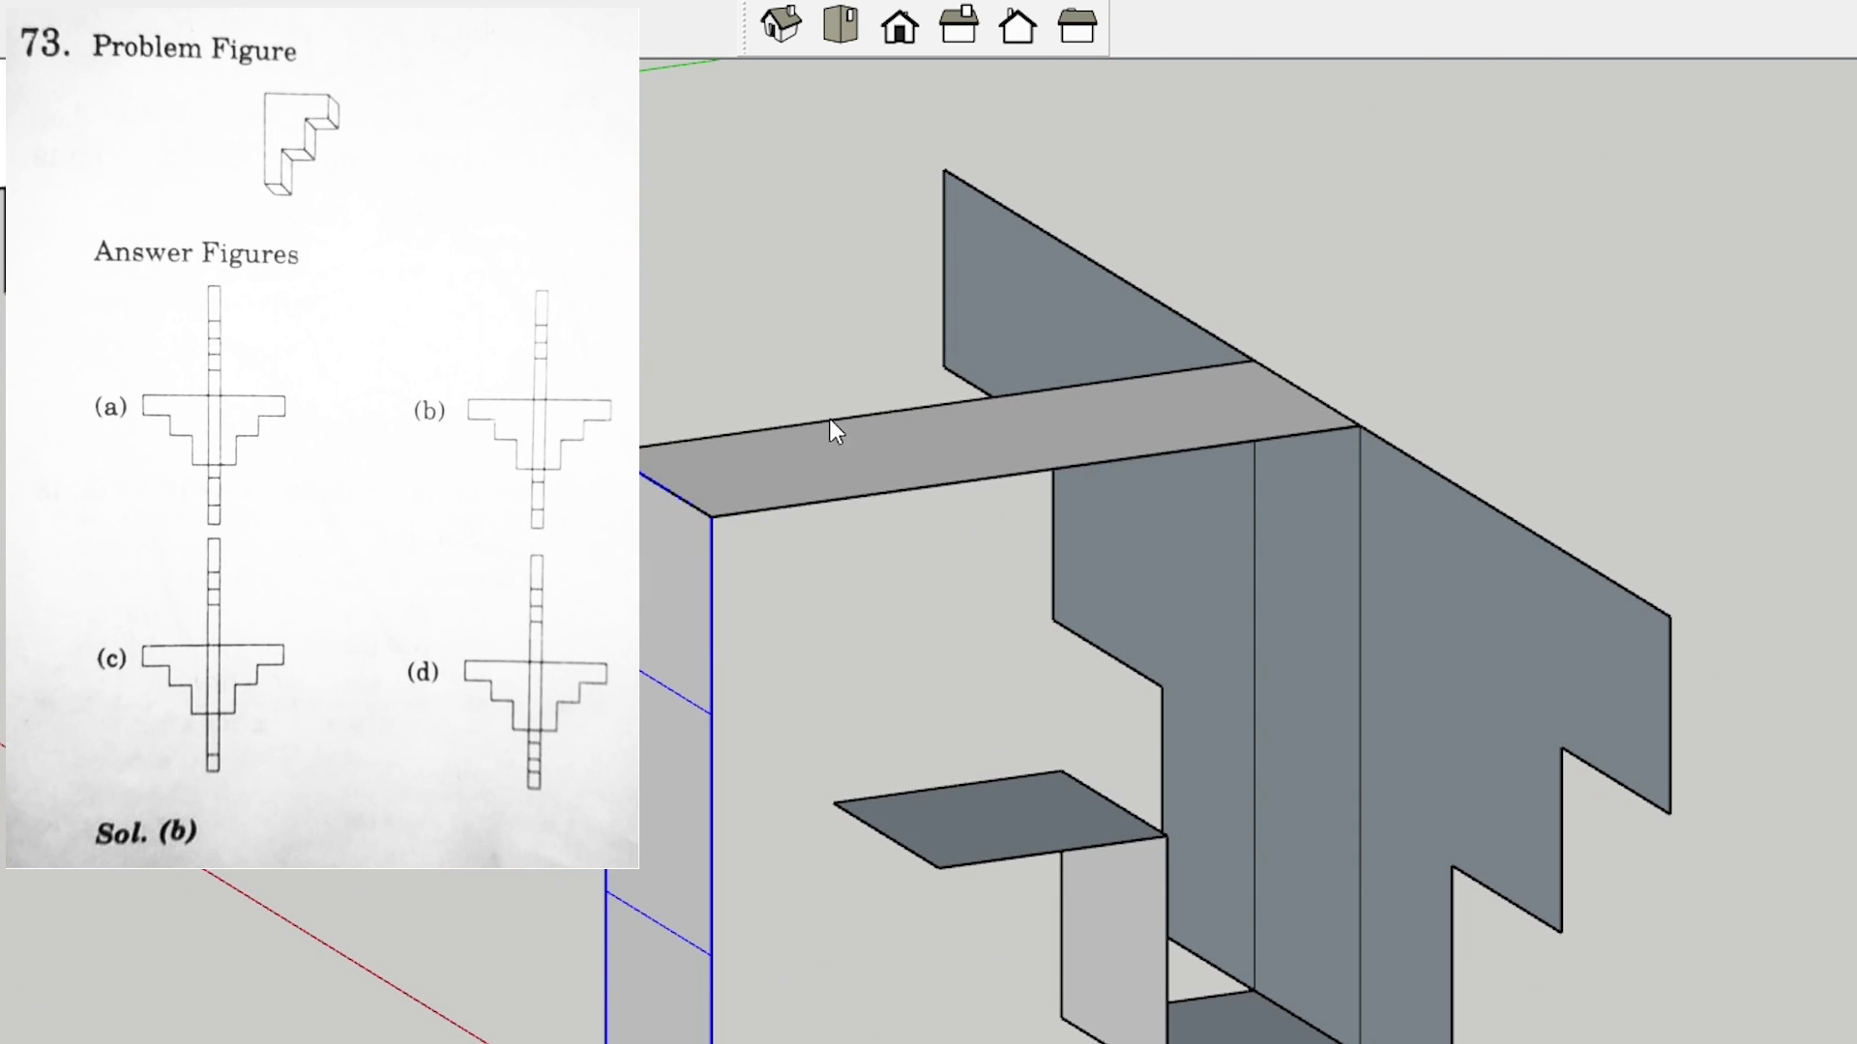
click(777, 451)
scroll(967, 416, down, 2)
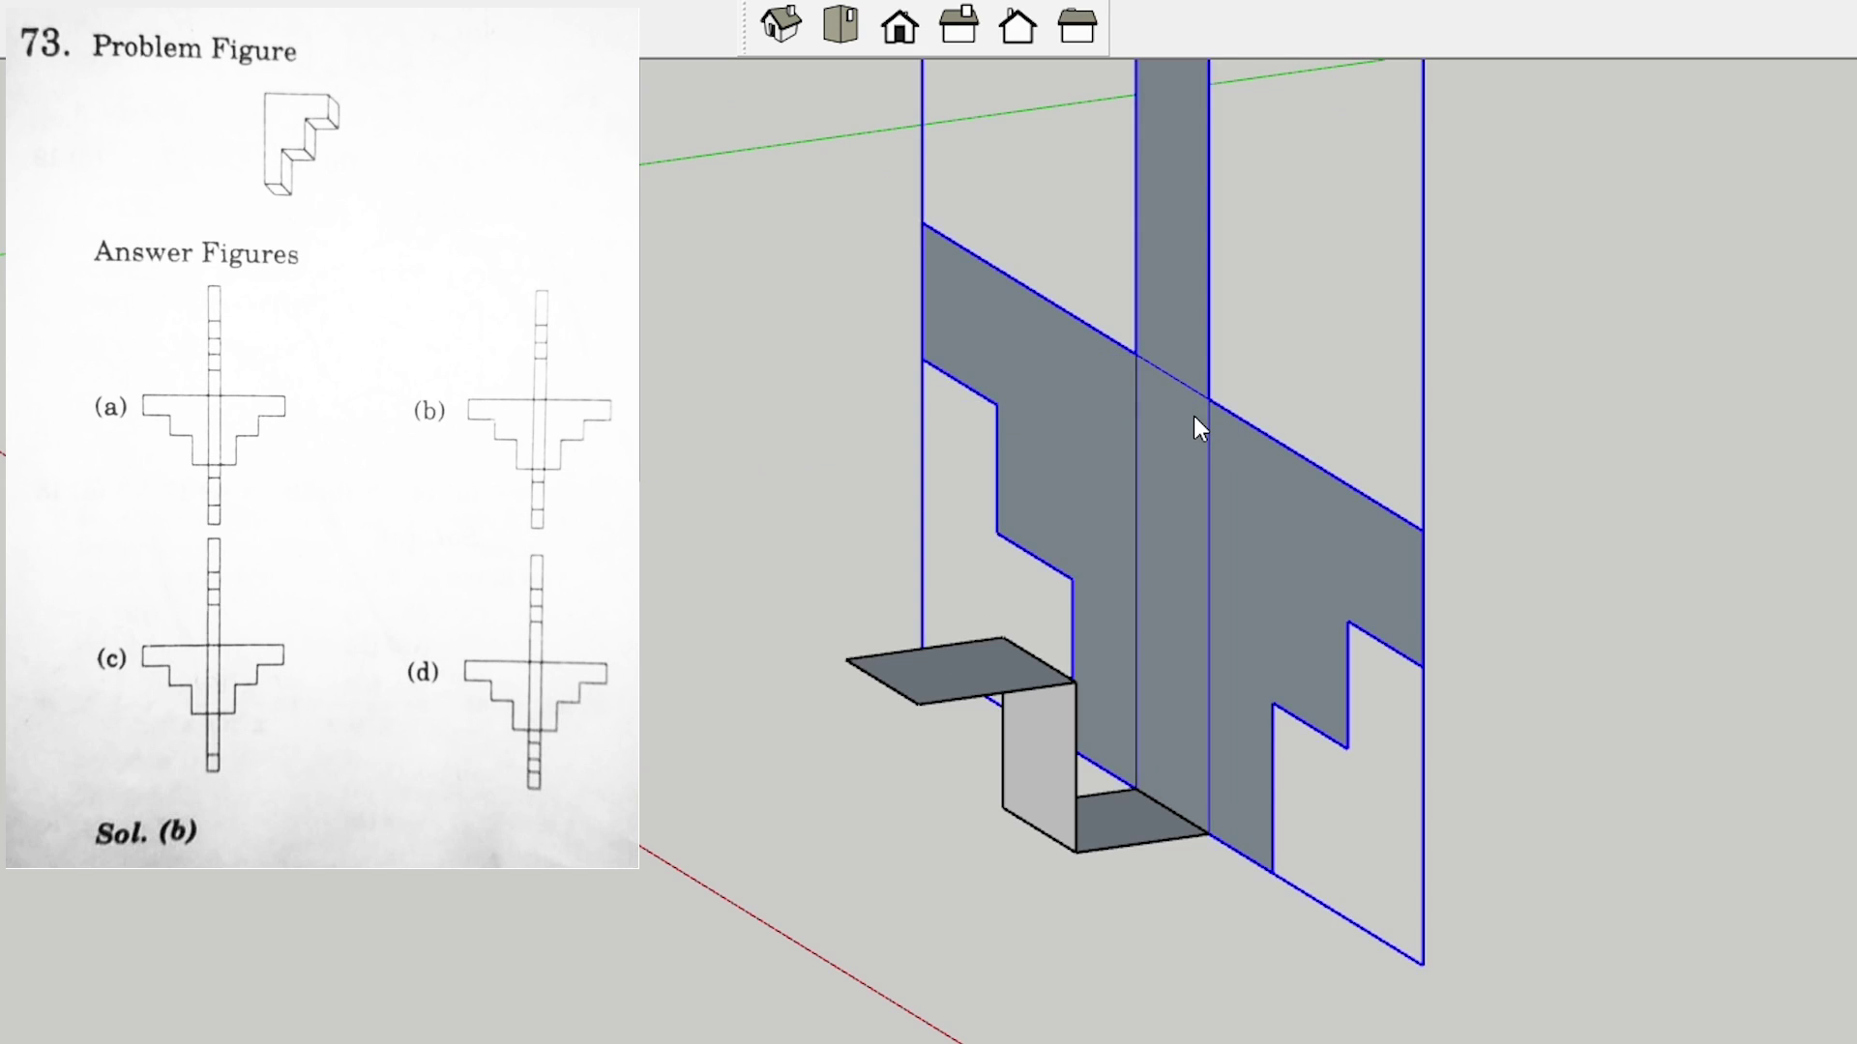
- Unfold the remaining lower step face and riser into a straight three-face strip level with the lowest face
middle_drag(1198, 427, 1409, 322)
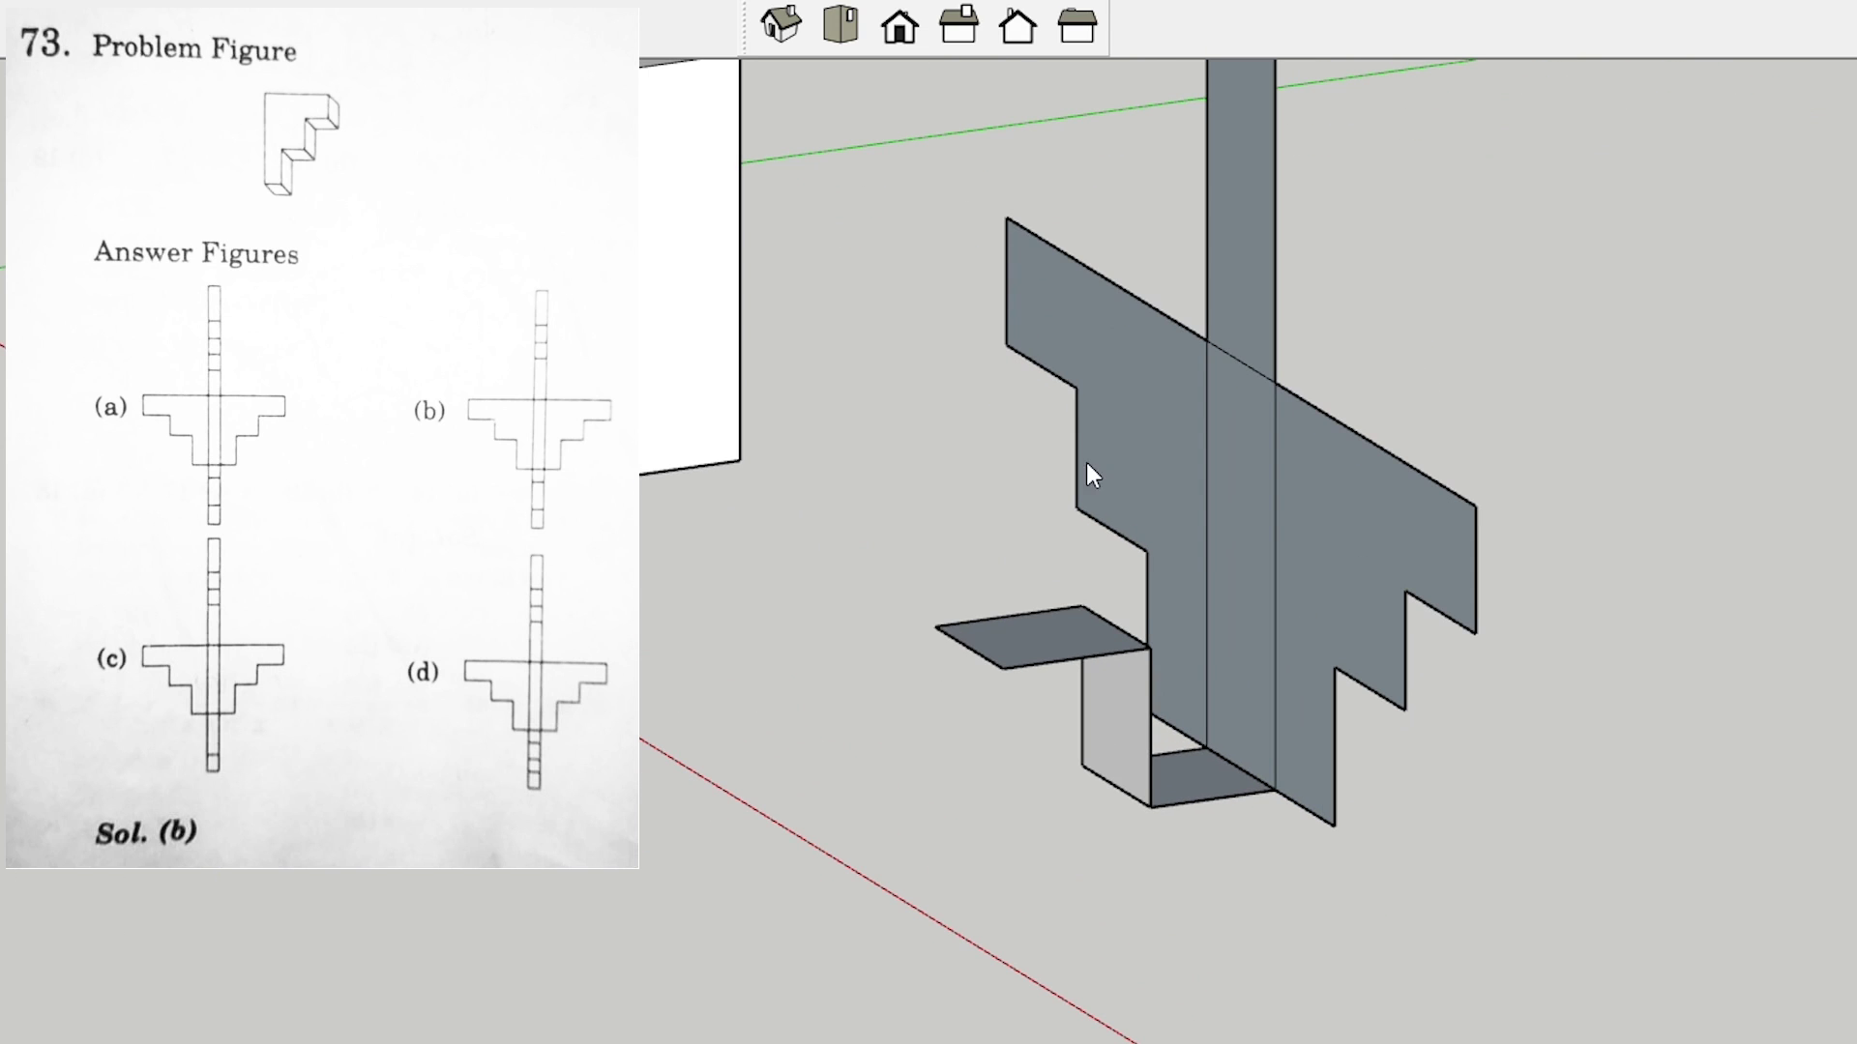
middle_drag(1169, 674, 1112, 687)
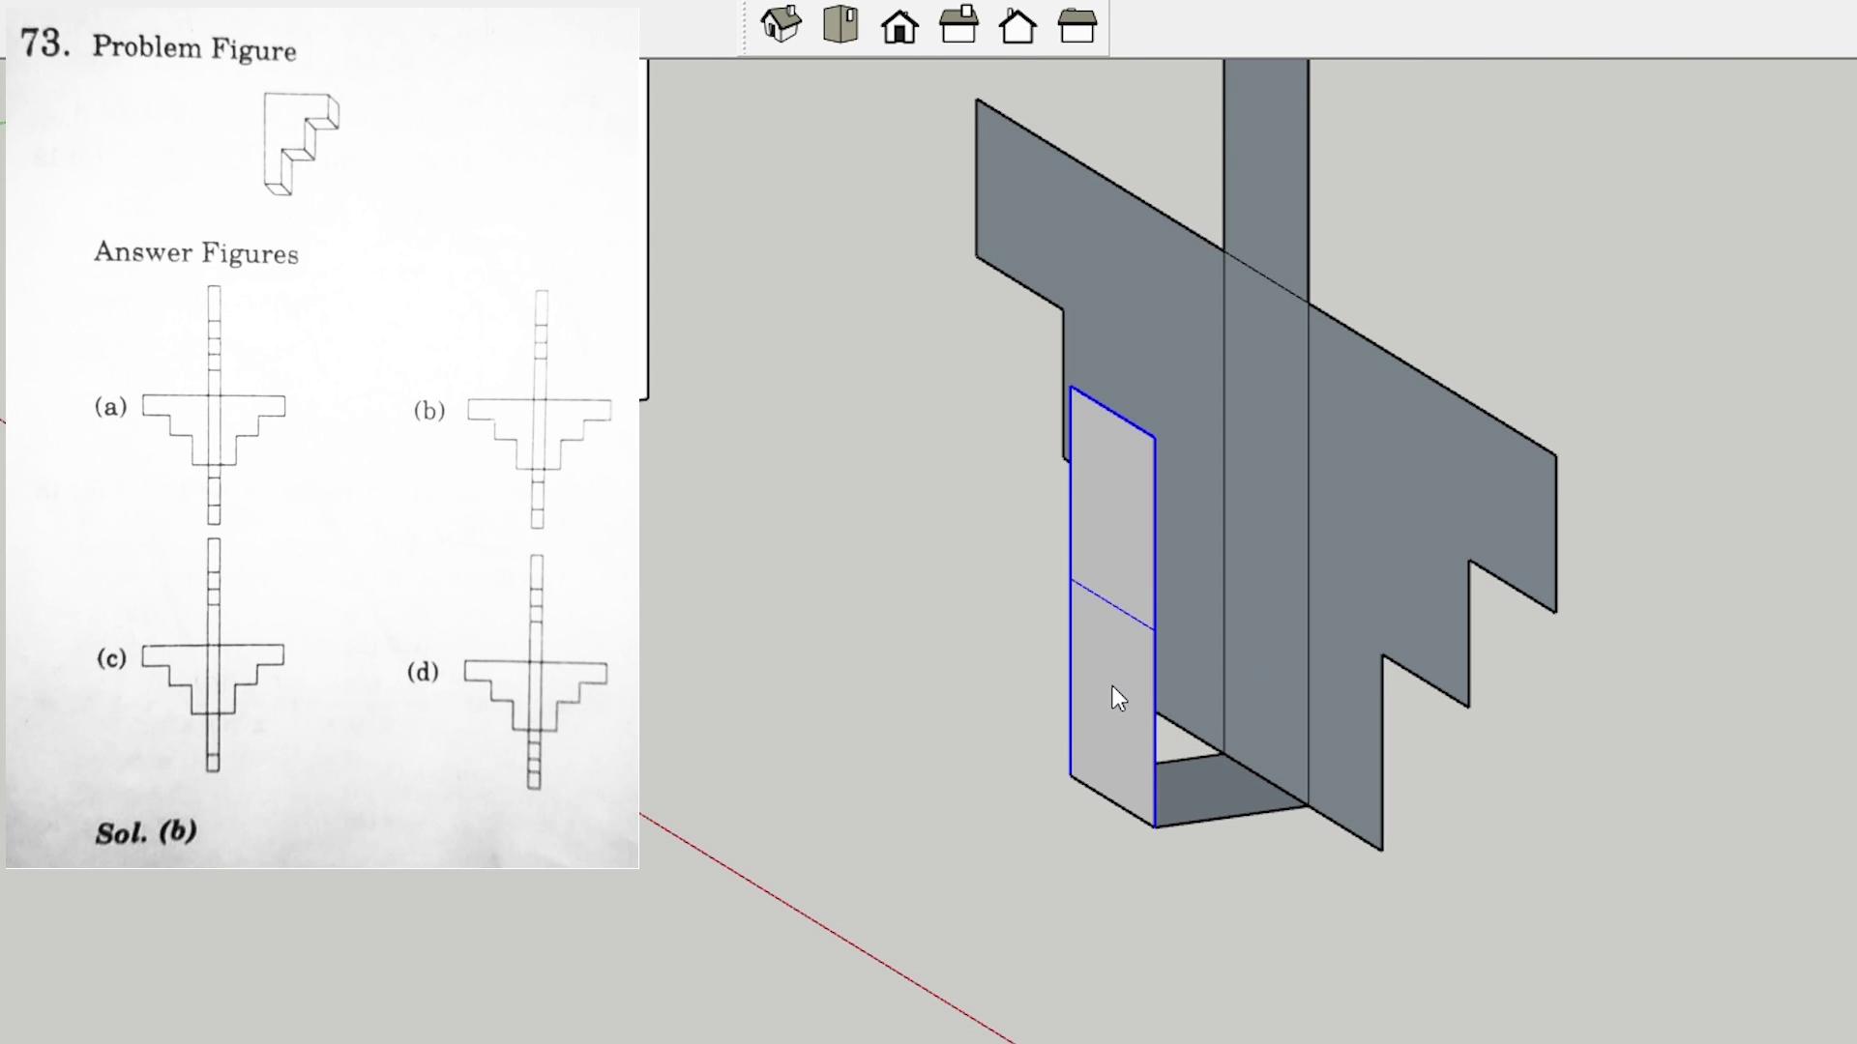
middle_drag(1112, 687, 996, 795)
click(1025, 818)
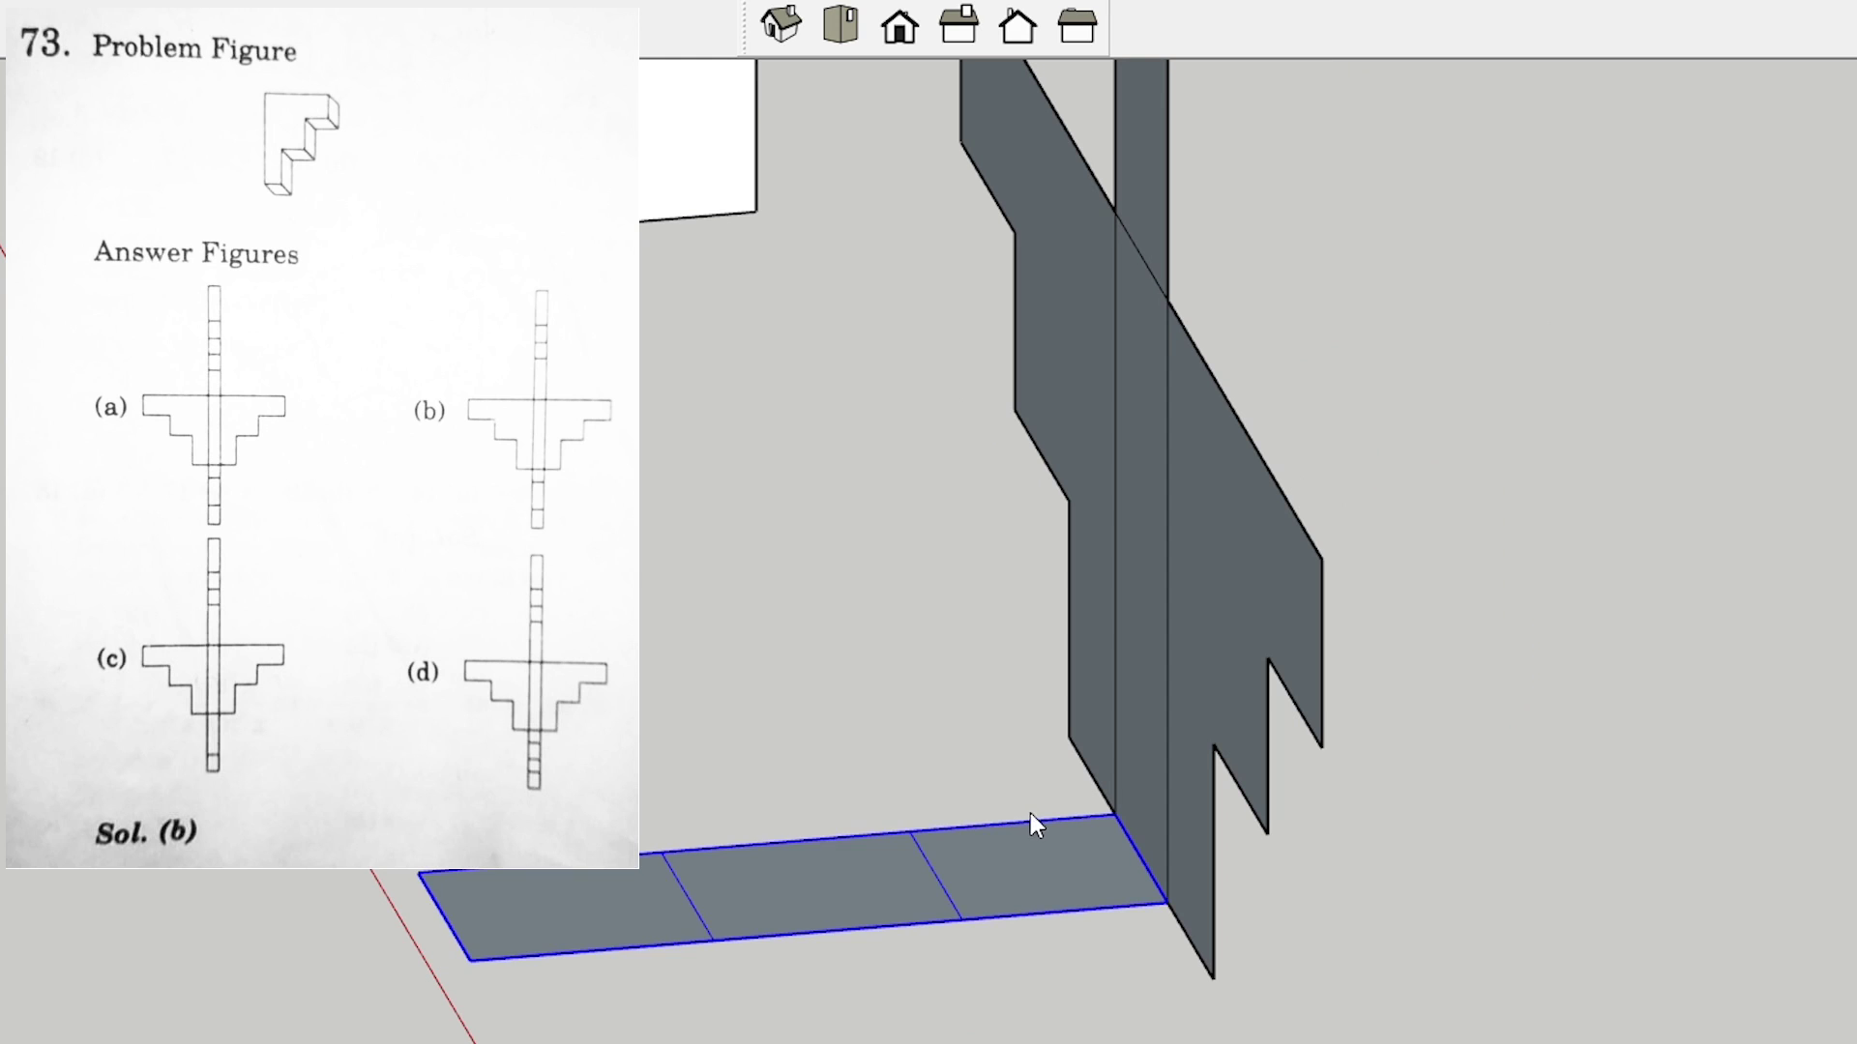
- Rotate the upright part of the net level with the lower three-face strip so the whole net lies flat
key(ctrl+z)
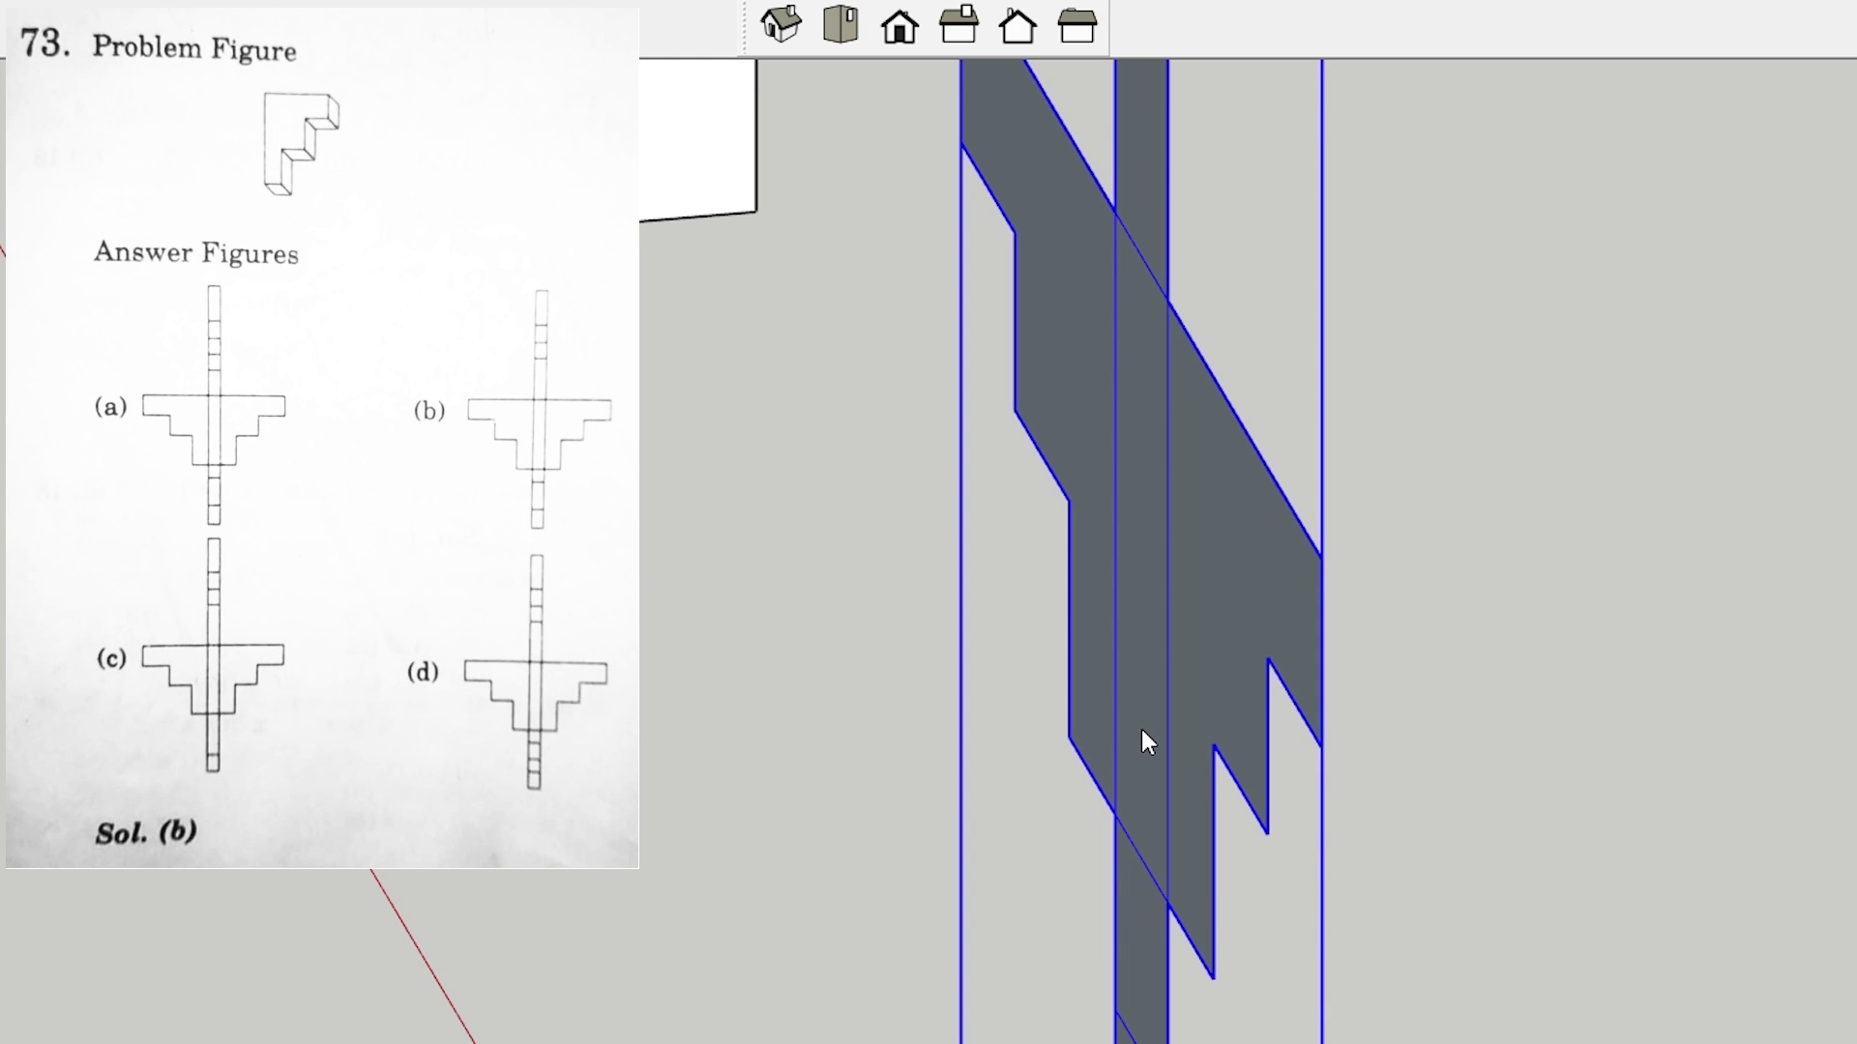
key(ctrl+y)
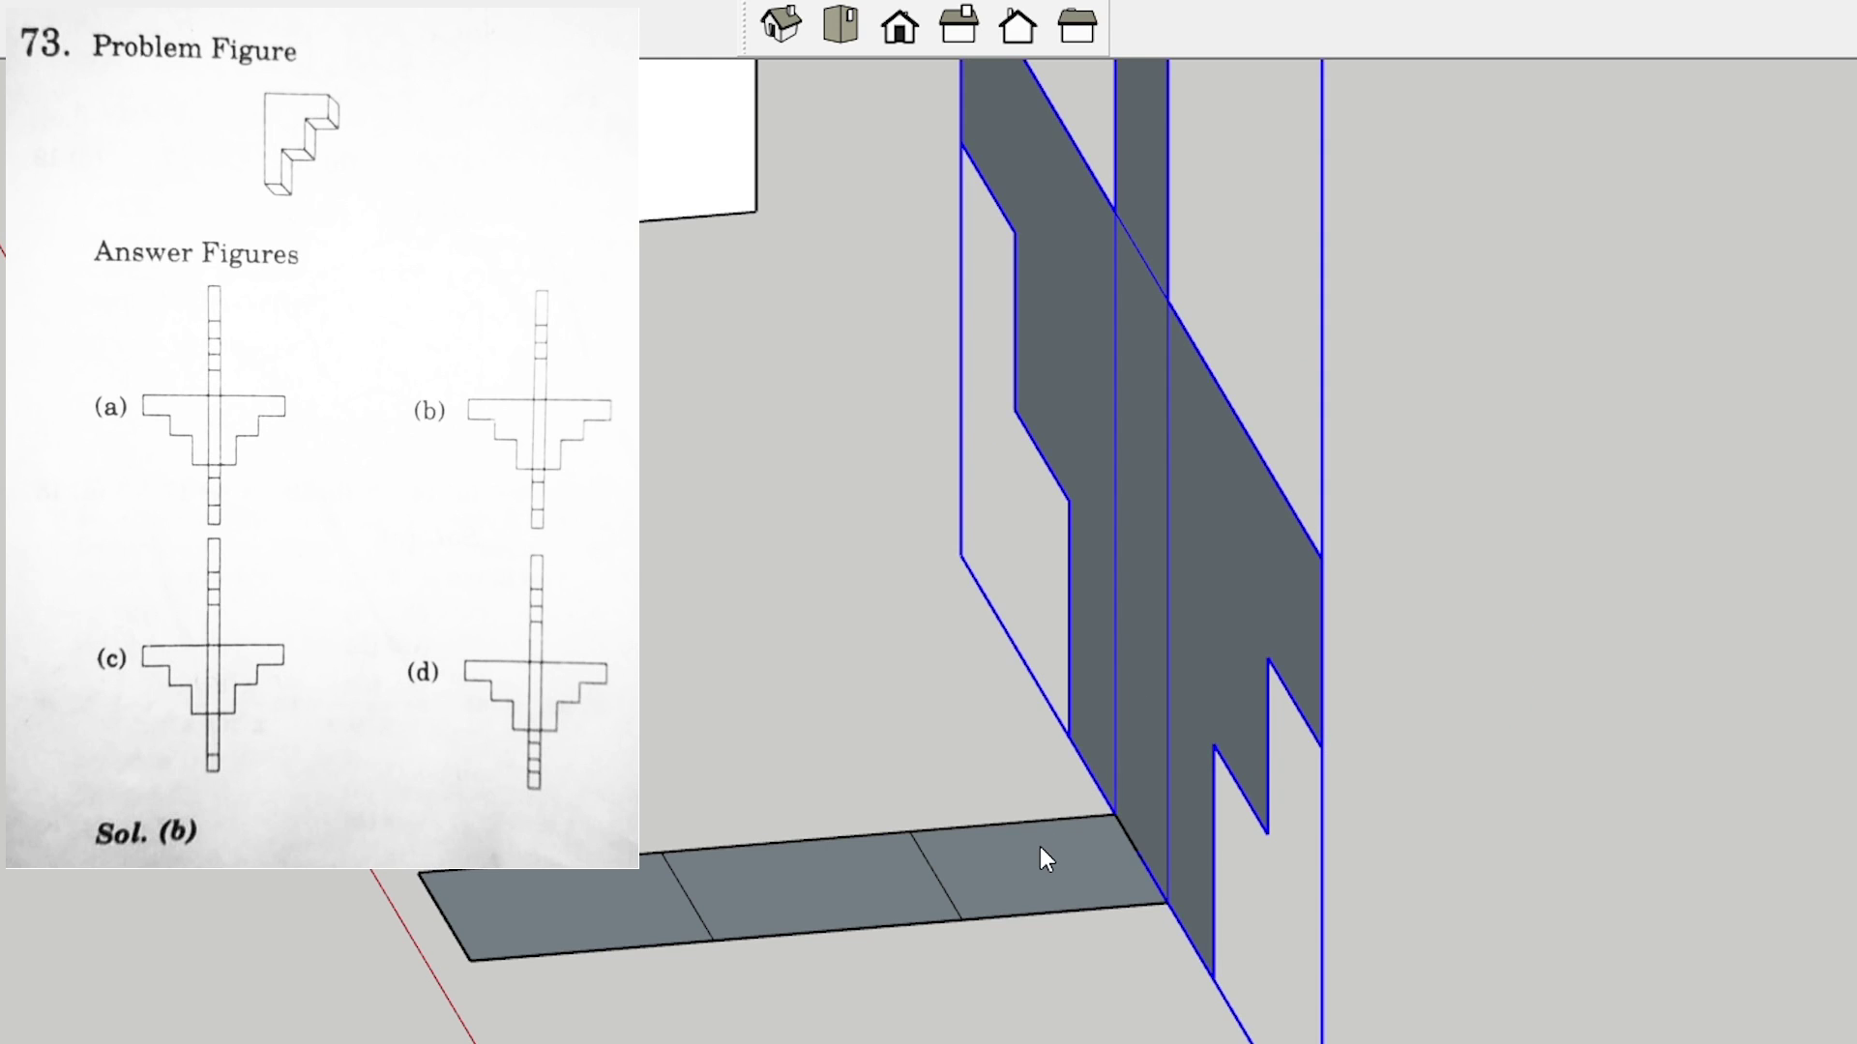
key(ctrl+z)
scroll(1060, 803, down, 6)
middle_drag(659, 815, 1460, 932)
scroll(1151, 875, down, 4)
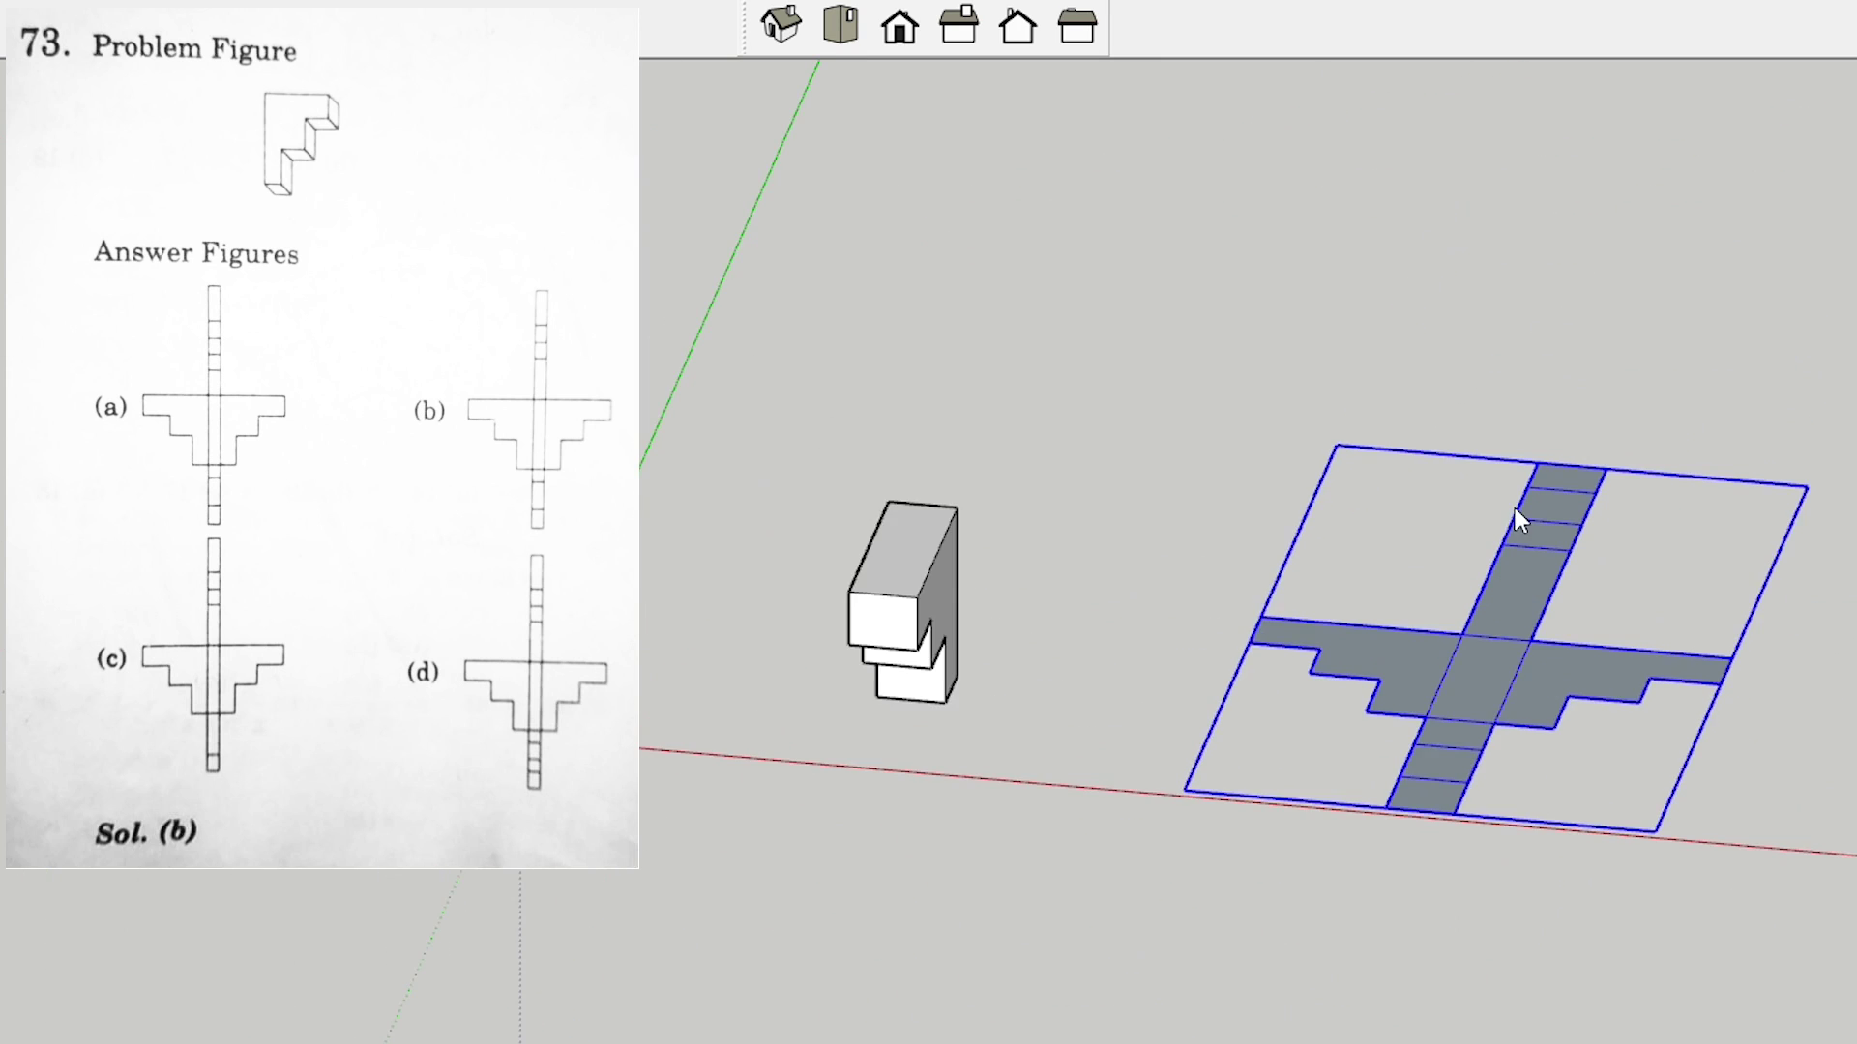
- View the finished stair net from straight above and compare its outline and fold lines with problem 73's answer figures
middle_drag(1359, 640, 1331, 617)
click(840, 26)
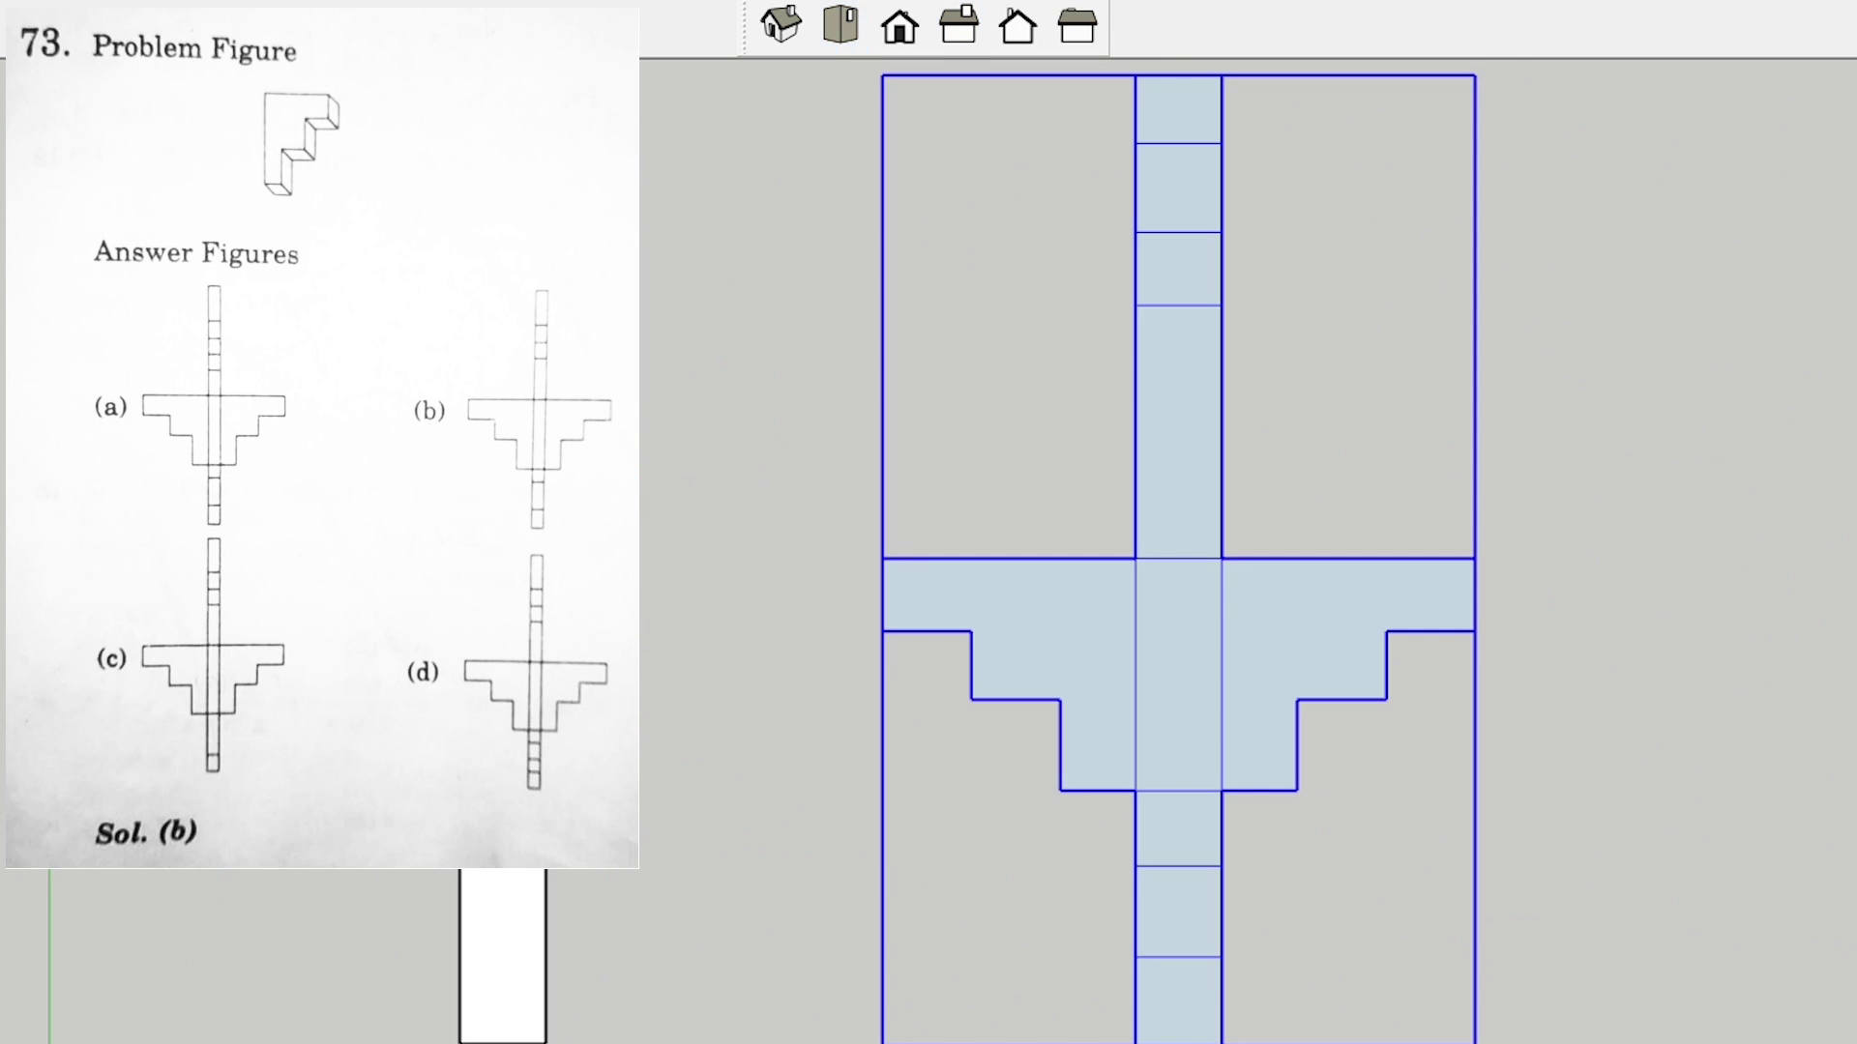
scroll(377, 445, up, 2)
scroll(709, 455, down, 5)
scroll(150, 391, up, 3)
scroll(562, 499, down, 4)
scroll(196, 295, up, 2)
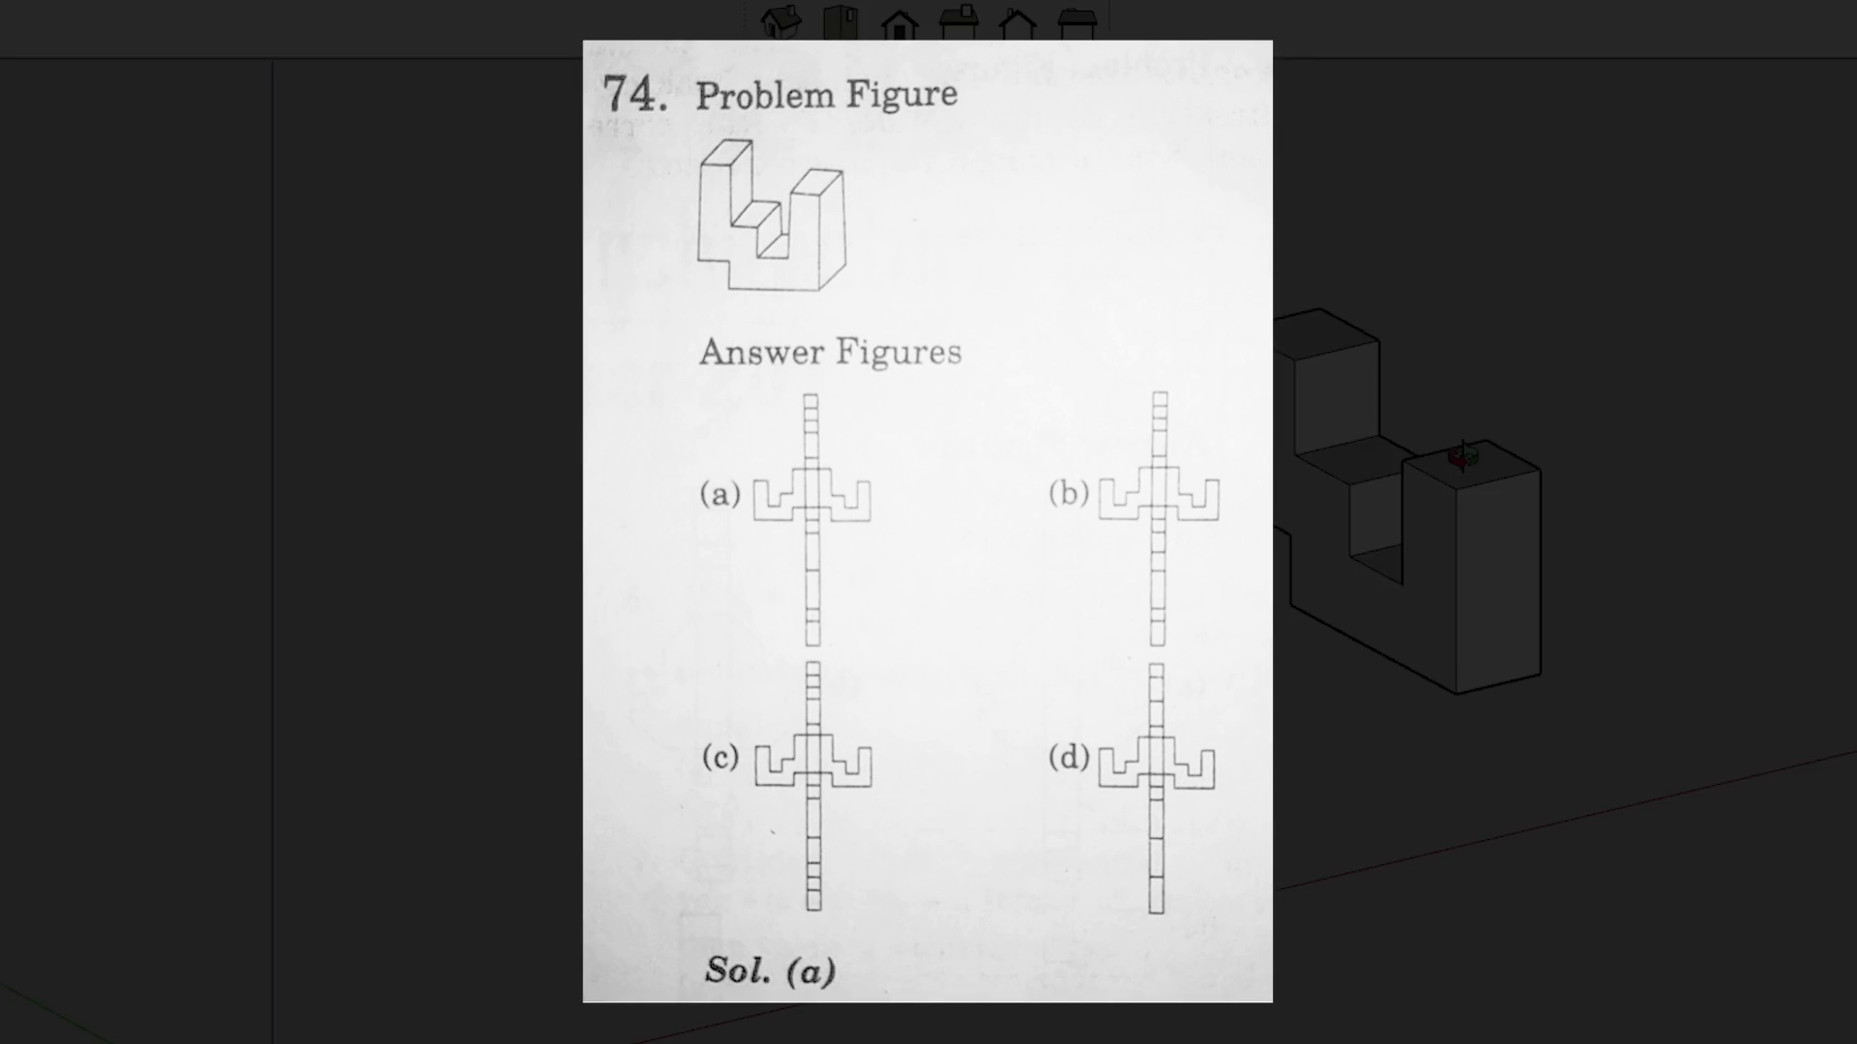
- Examine problem 74's notched solid and its copy from several sides against the problem figure
mouse_move(1161, 455)
middle_down()
mouse_move(745, 497)
mouse_move(827, 516)
mouse_move(829, 493)
middle_up()
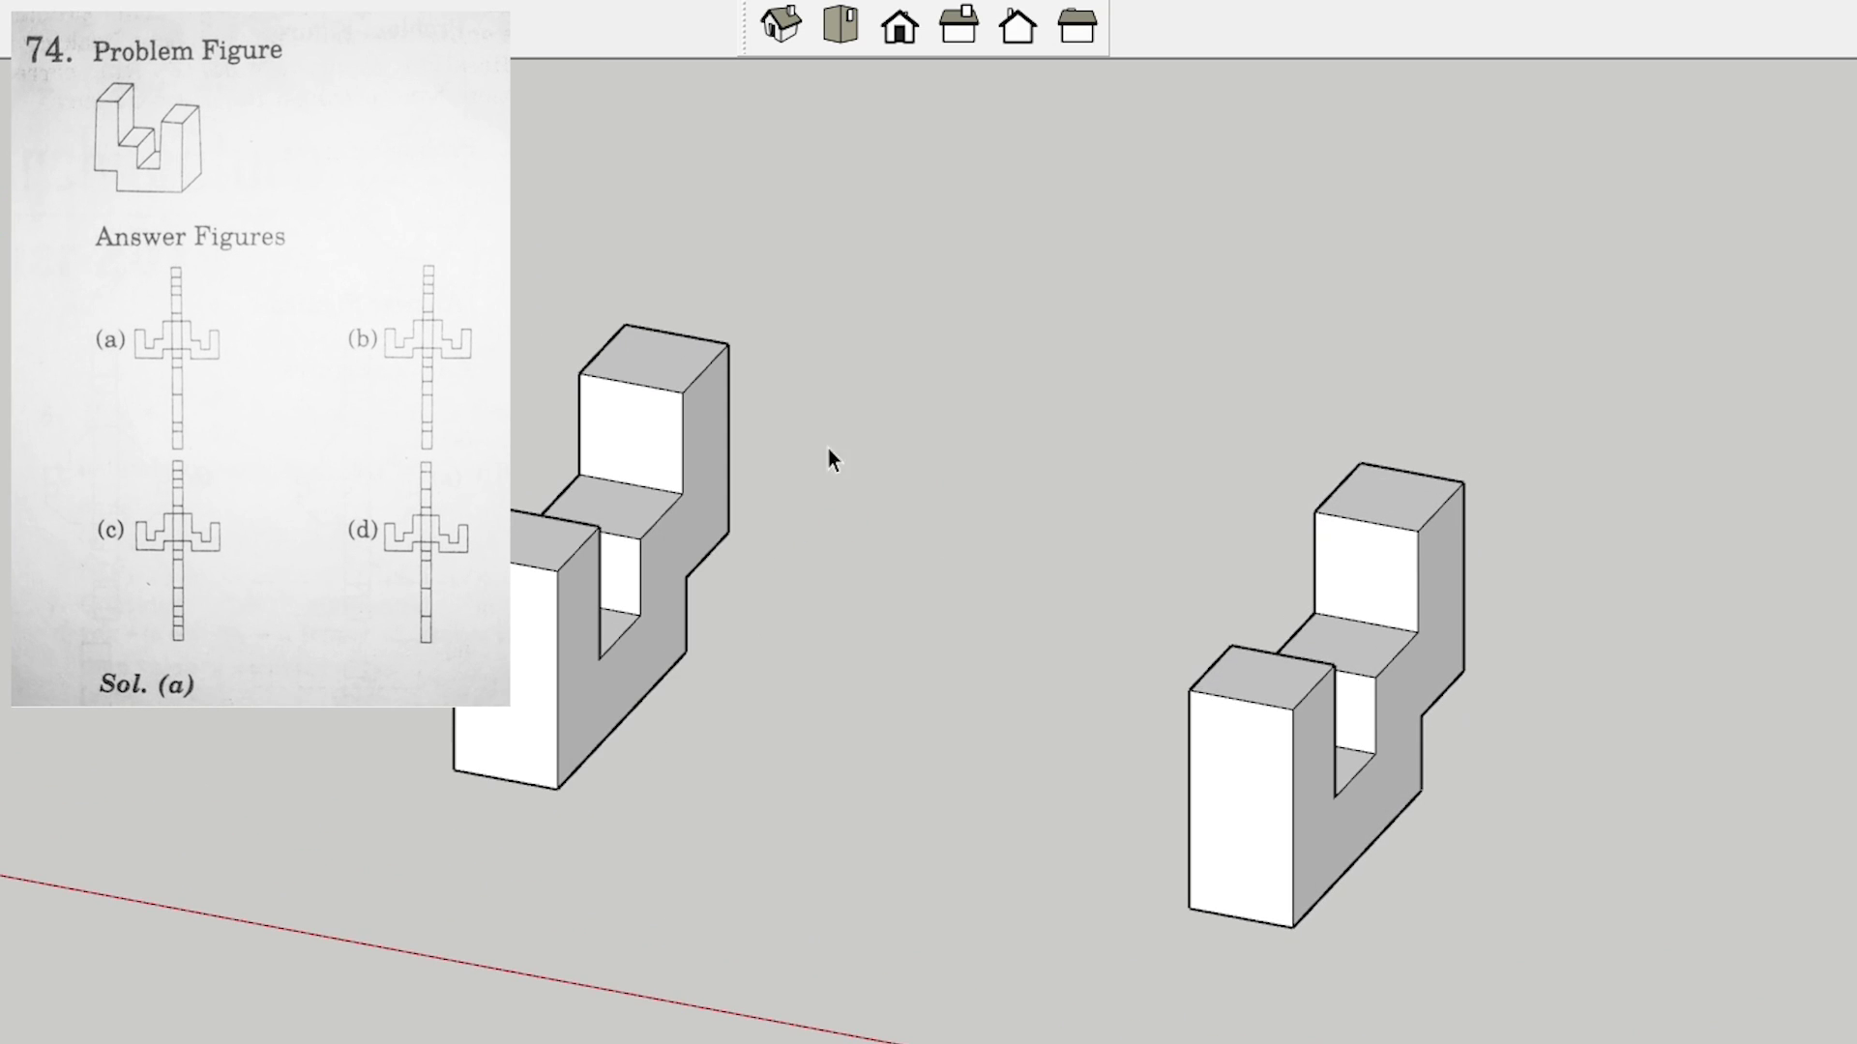
drag(771, 329, 228, 821)
click(1438, 310)
drag(1564, 368, 1091, 973)
scroll(1460, 822, up, 2)
click(1628, 687)
middle_drag(1110, 586, 1238, 584)
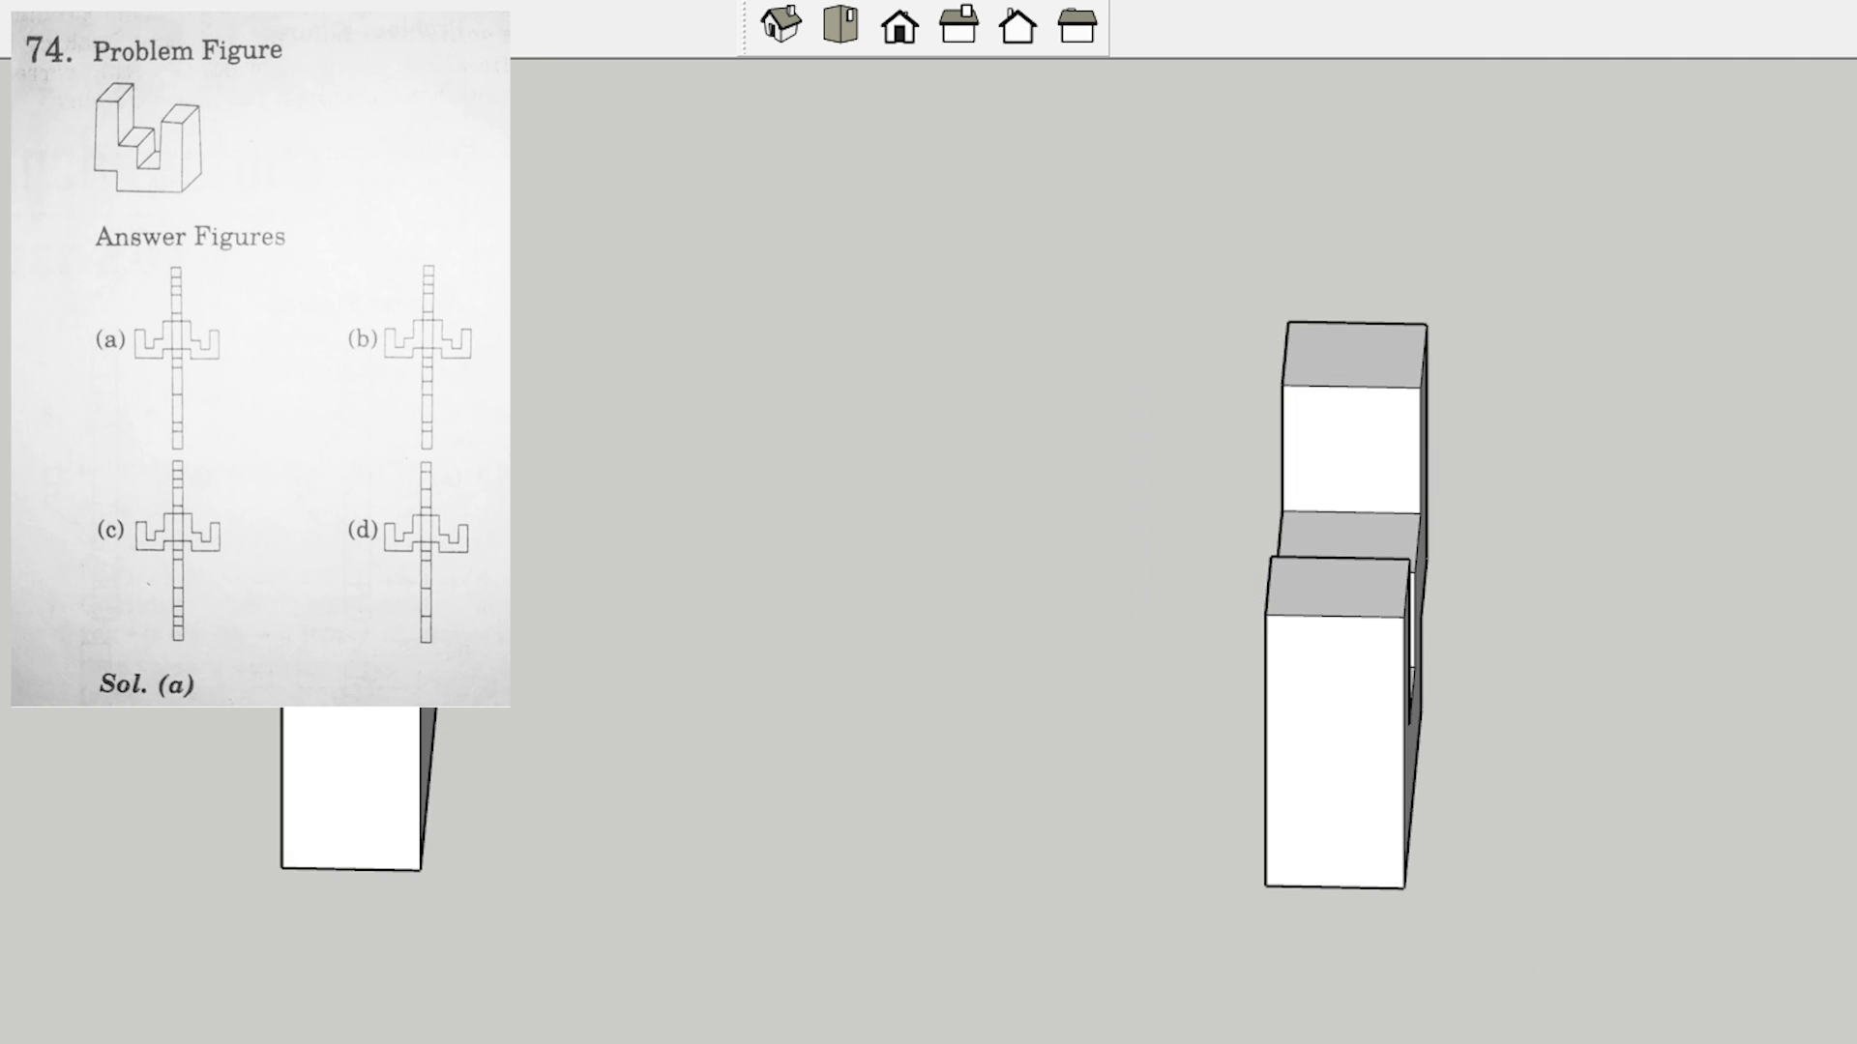
scroll(1334, 397, down, 2)
mouse_move(1083, 449)
middle_down()
mouse_move(1525, 418)
mouse_move(1586, 377)
middle_up()
scroll(950, 396, up, 2)
middle_drag(709, 367, 1485, 493)
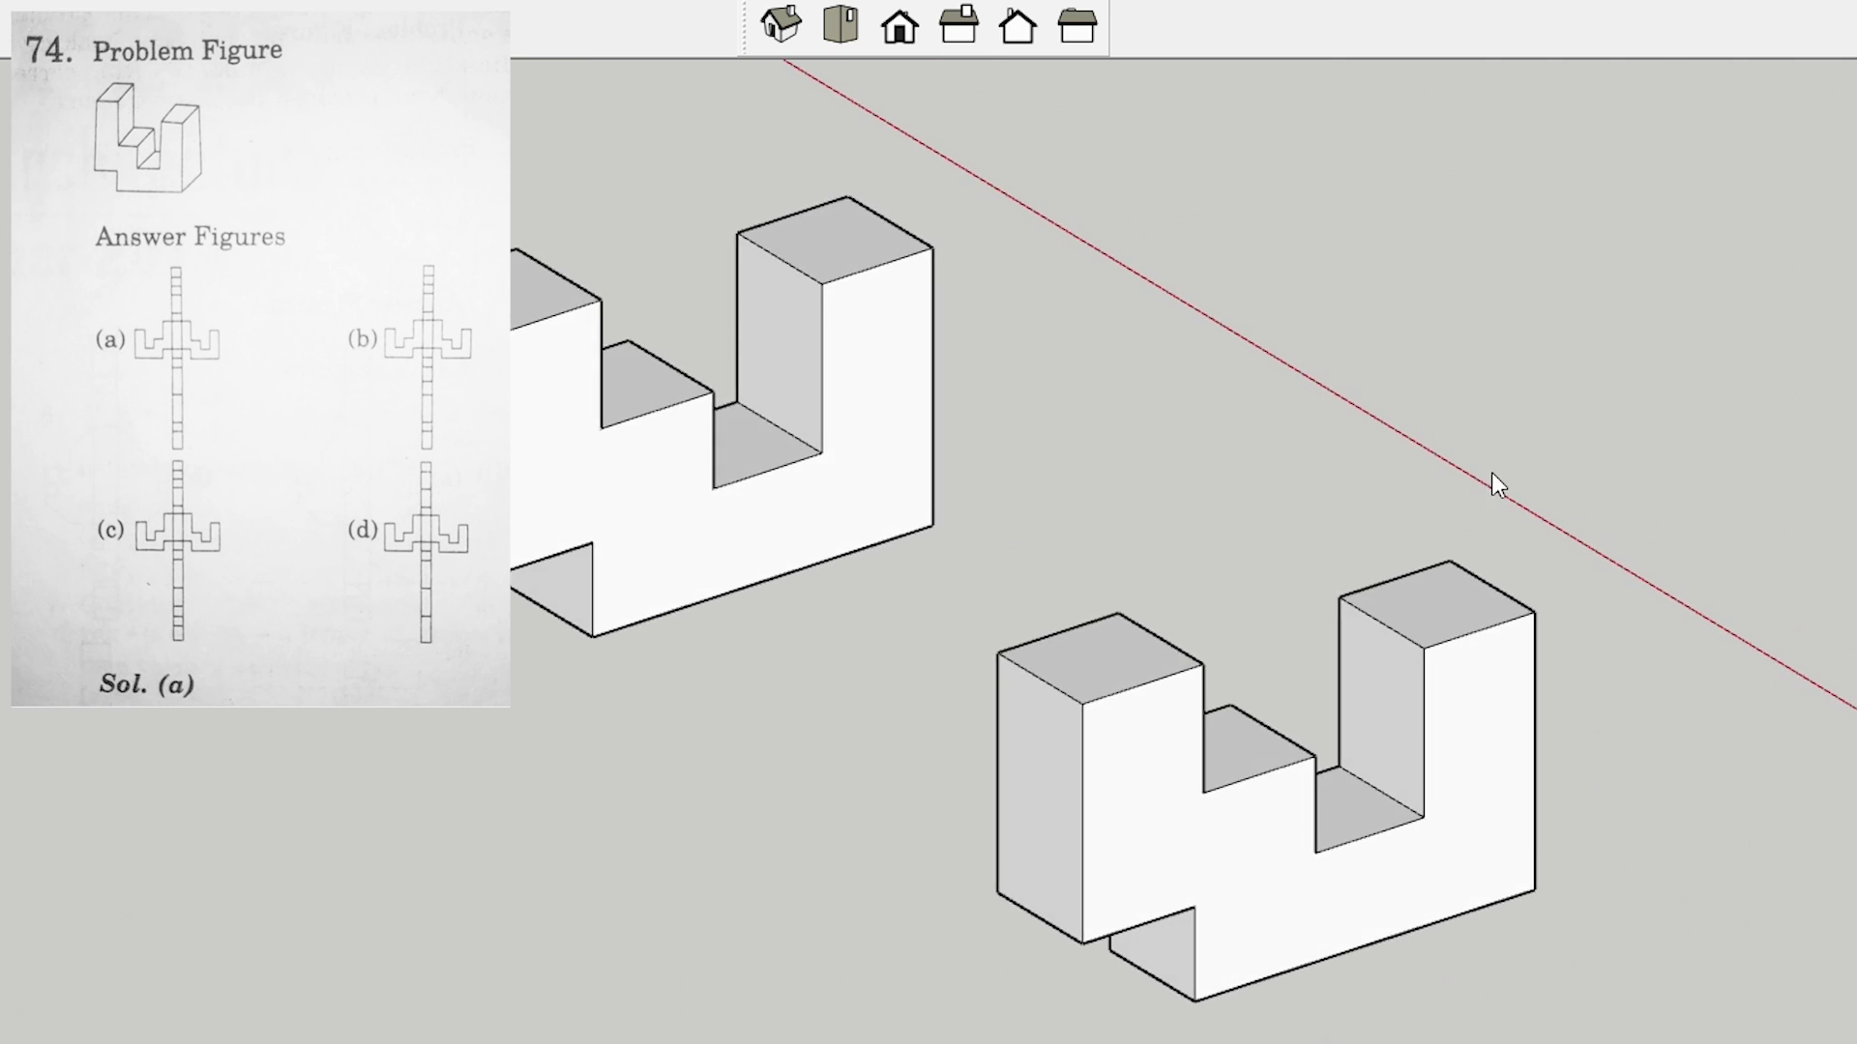
- Rotate one notched side face of the solid's copy outward, in line with the end face
scroll(1485, 493, down, 2)
scroll(609, 382, up, 3)
click(1111, 491)
middle_drag(918, 478, 1064, 420)
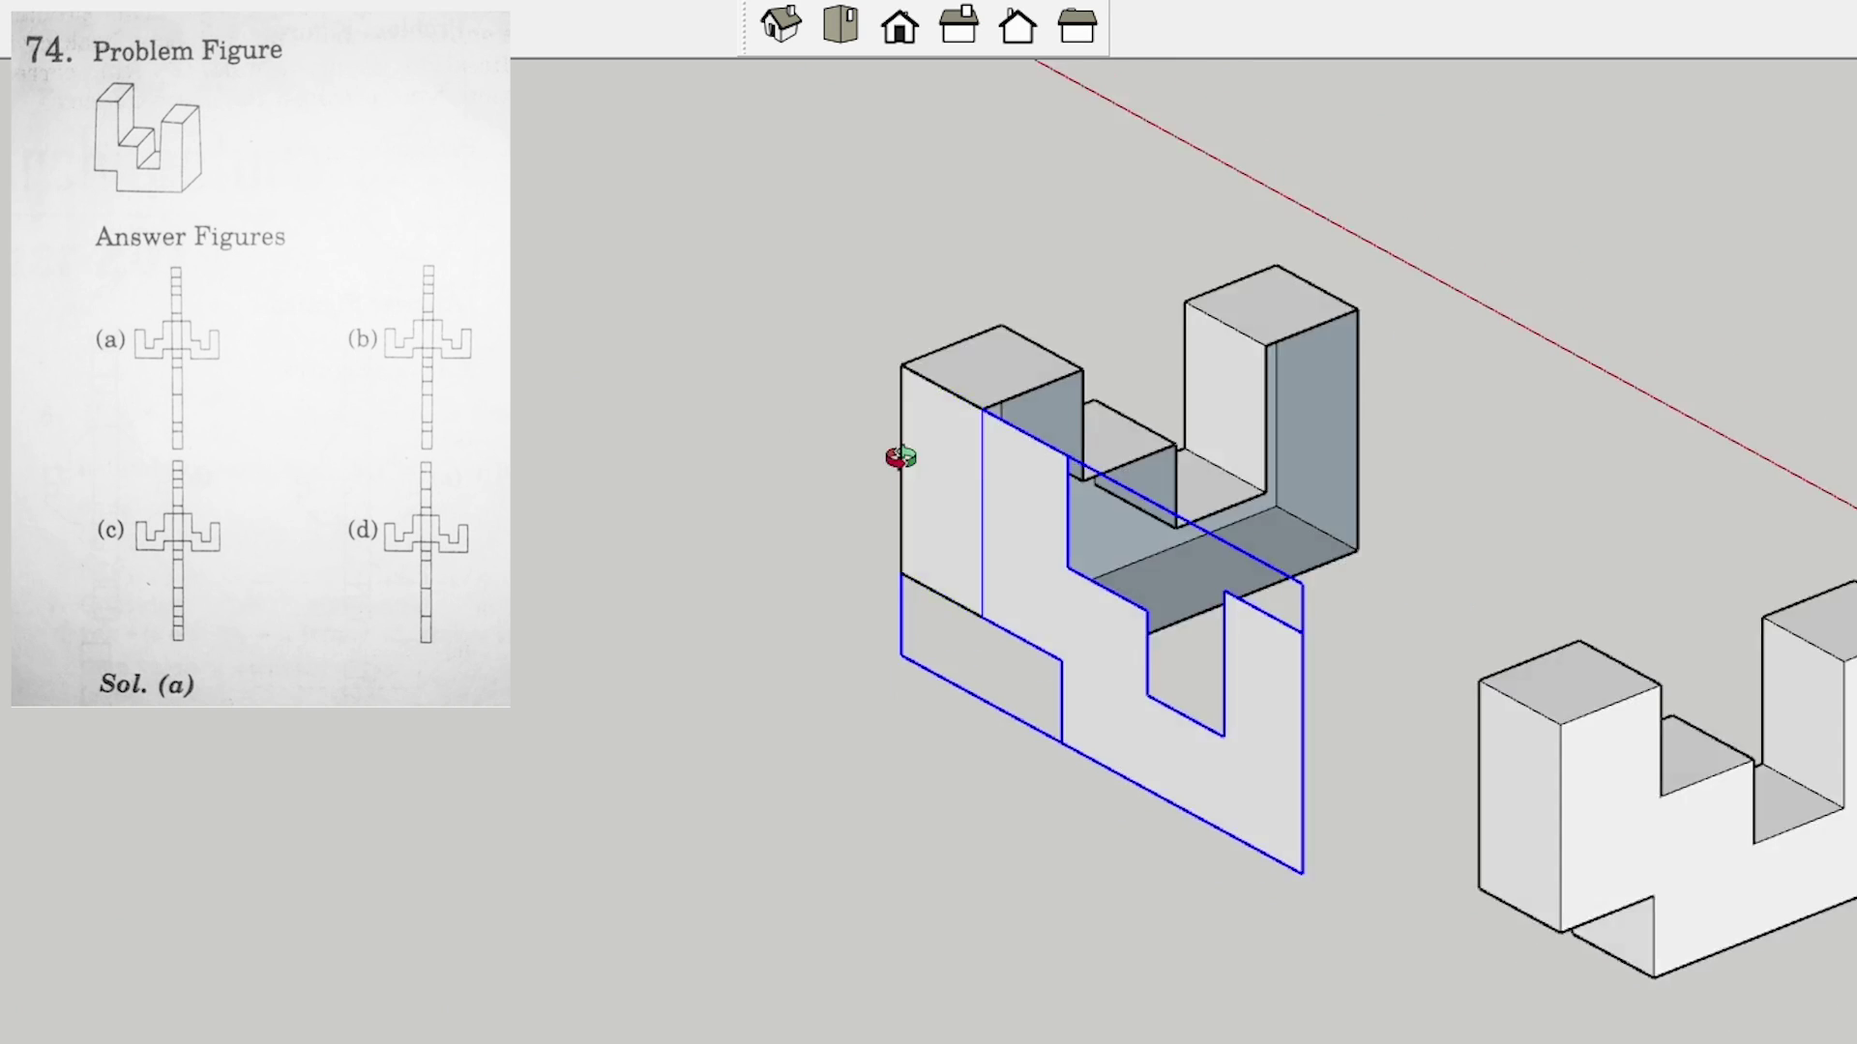
- Rotate the opposite notched side face outward so both side faces lie in line with the end face
click(648, 495)
middle_drag(648, 495, 1606, 401)
scroll(905, 405, up, 2)
click(906, 448)
scroll(980, 458, up, 2)
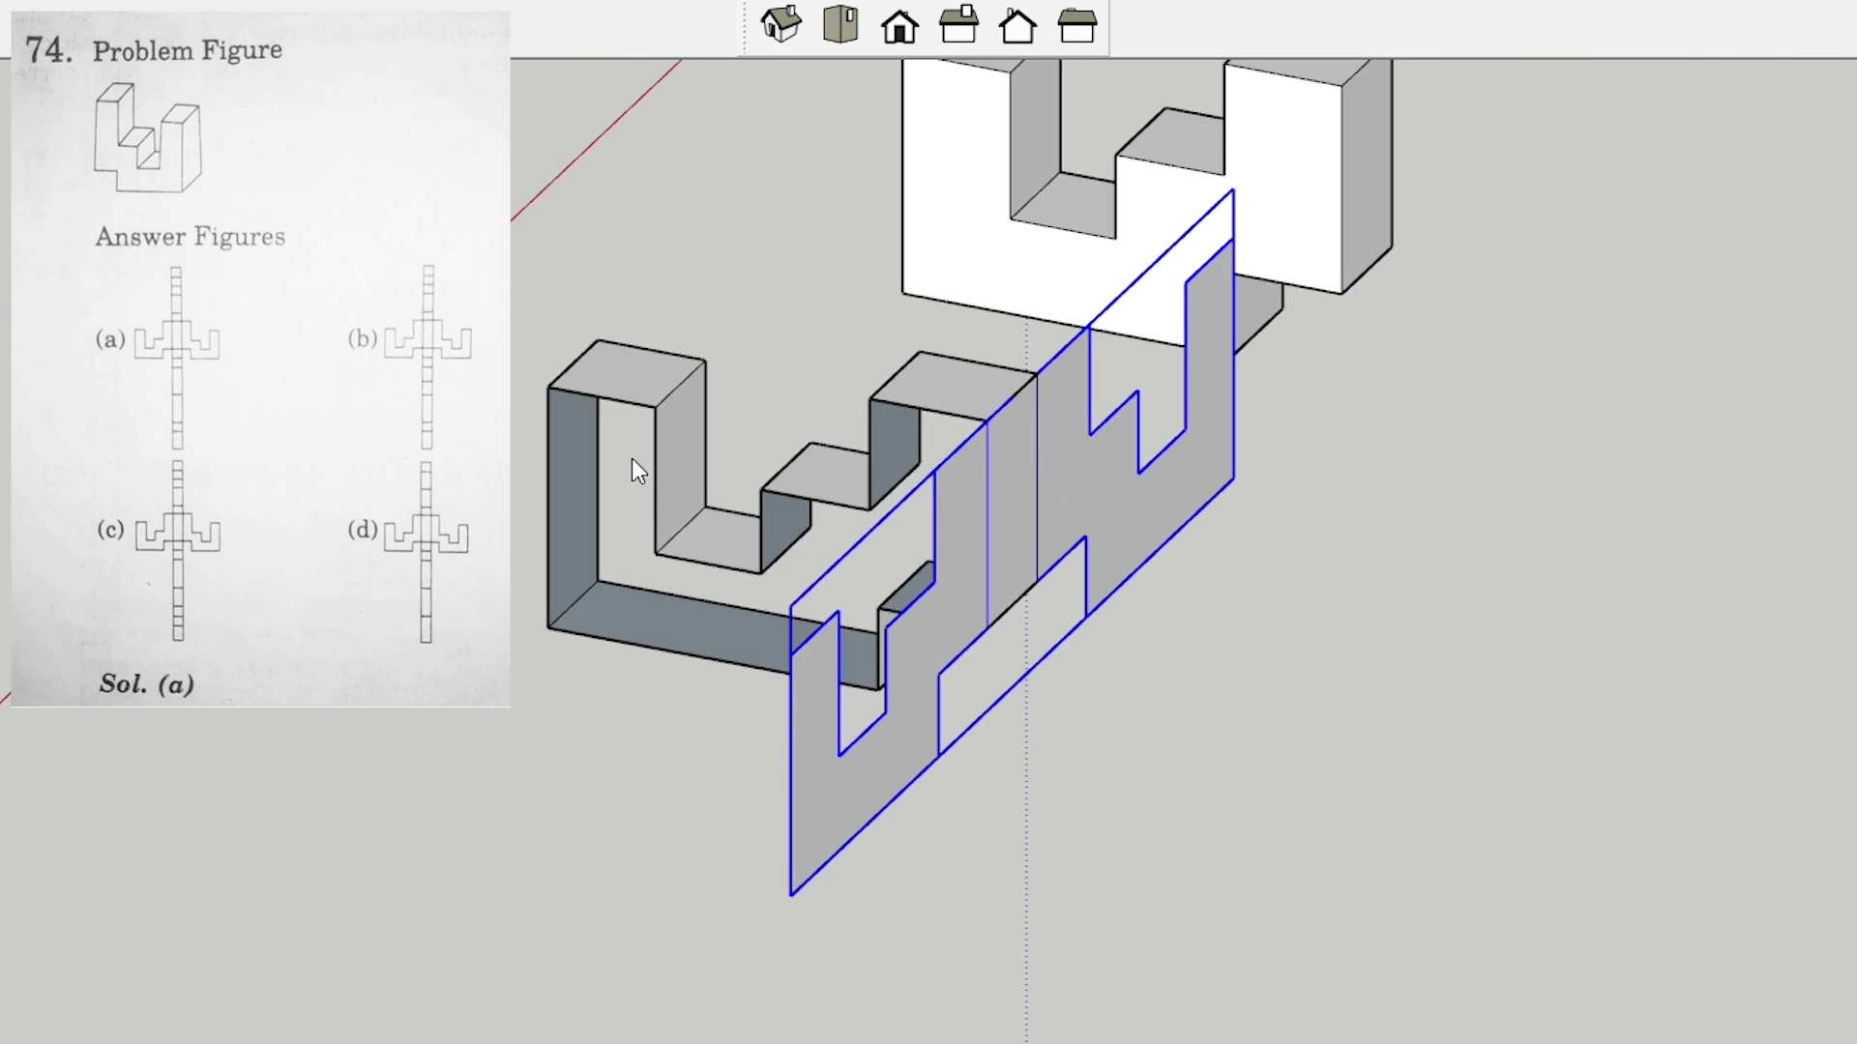
- Unfold the notch floor downward, in line with the riser beside it
middle_drag(633, 460, 1401, 589)
click(1402, 589)
scroll(750, 599, up, 2)
click(907, 558)
middle_drag(910, 551, 1199, 448)
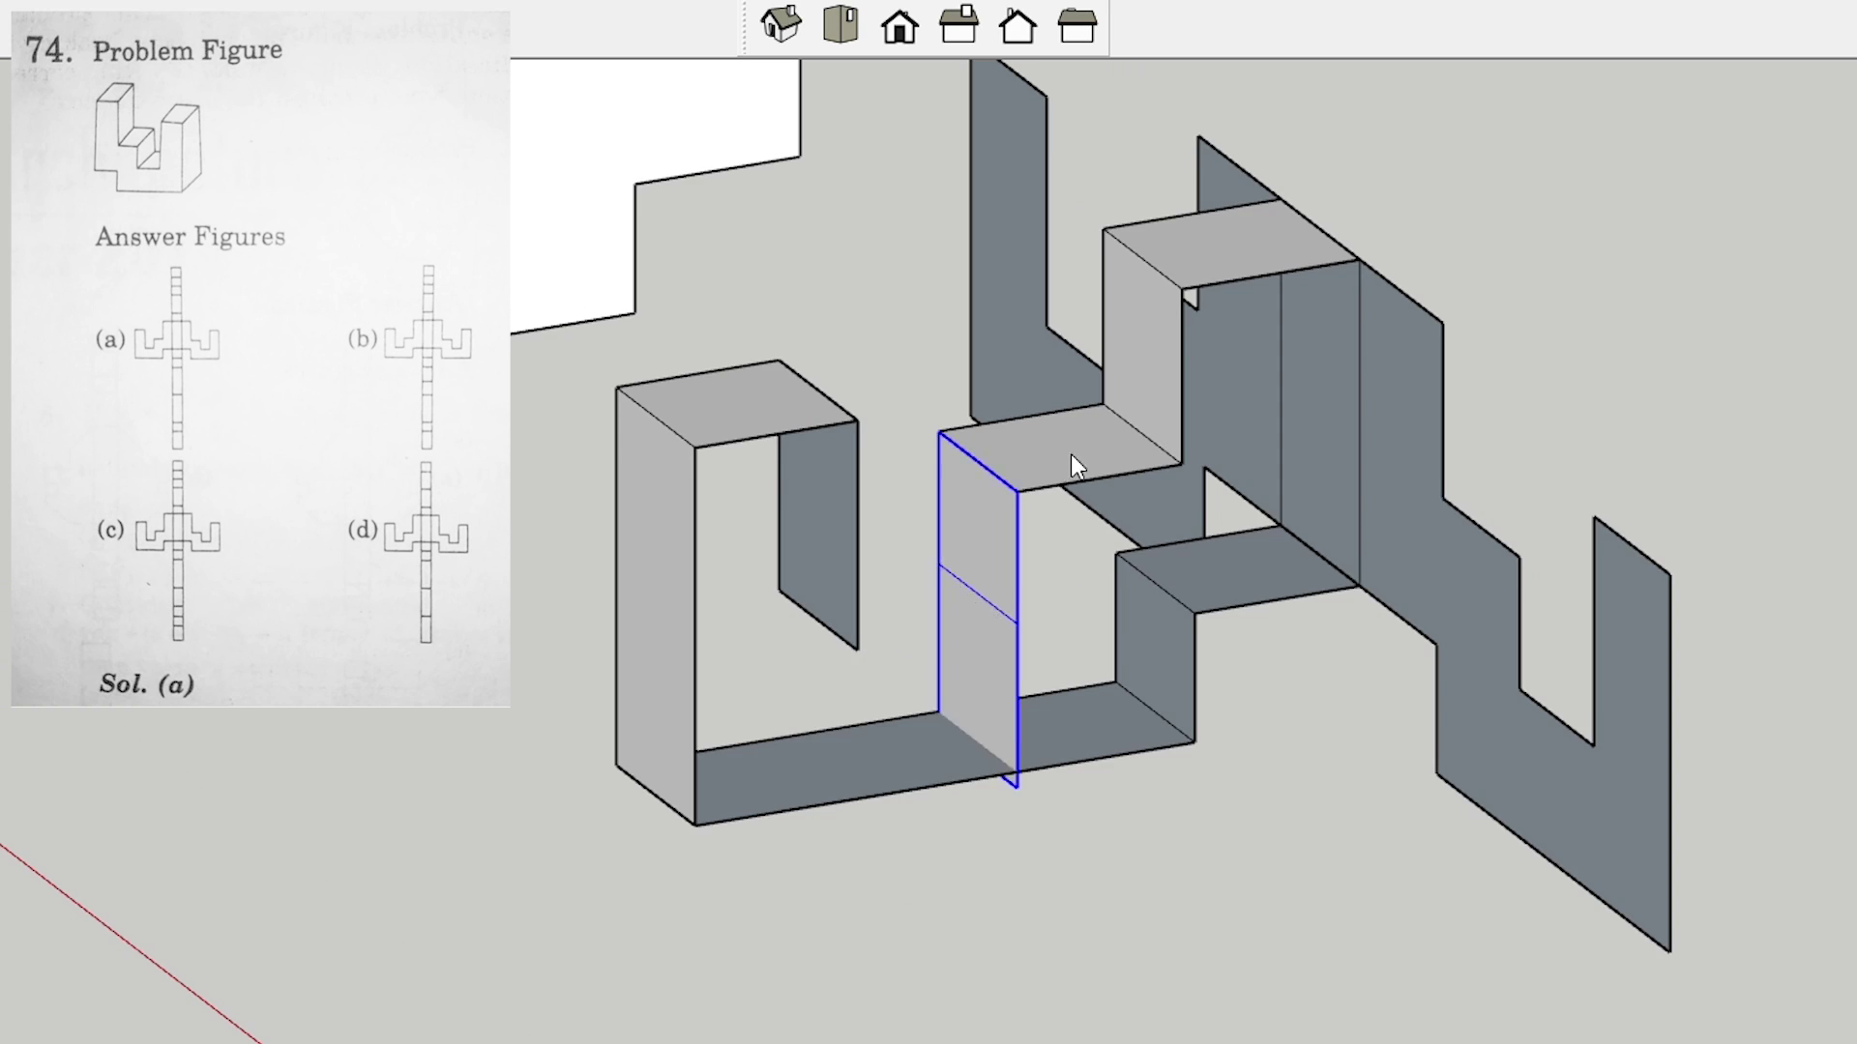
scroll(1070, 454, down, 2)
scroll(1056, 372, up, 2)
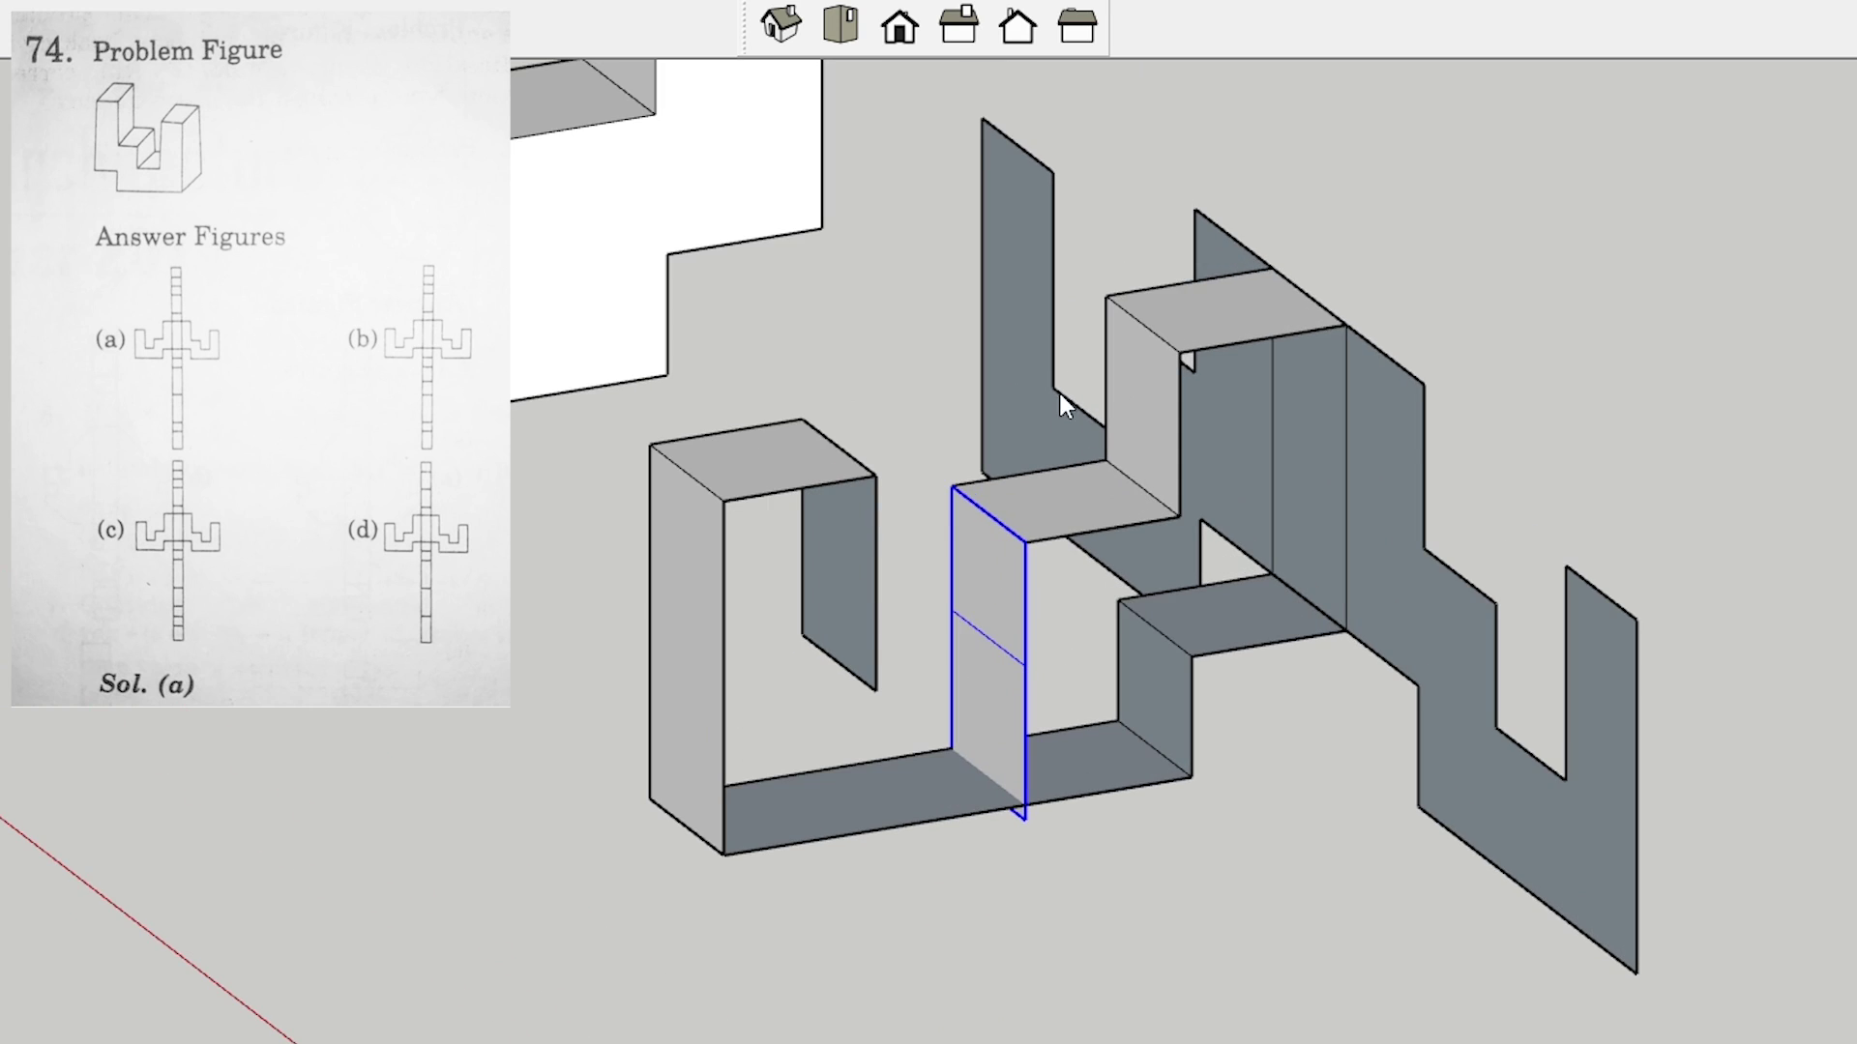
- Unfold the notch, step and upper top faces into one strip standing upright in line with the end face
scroll(1126, 426, up, 2)
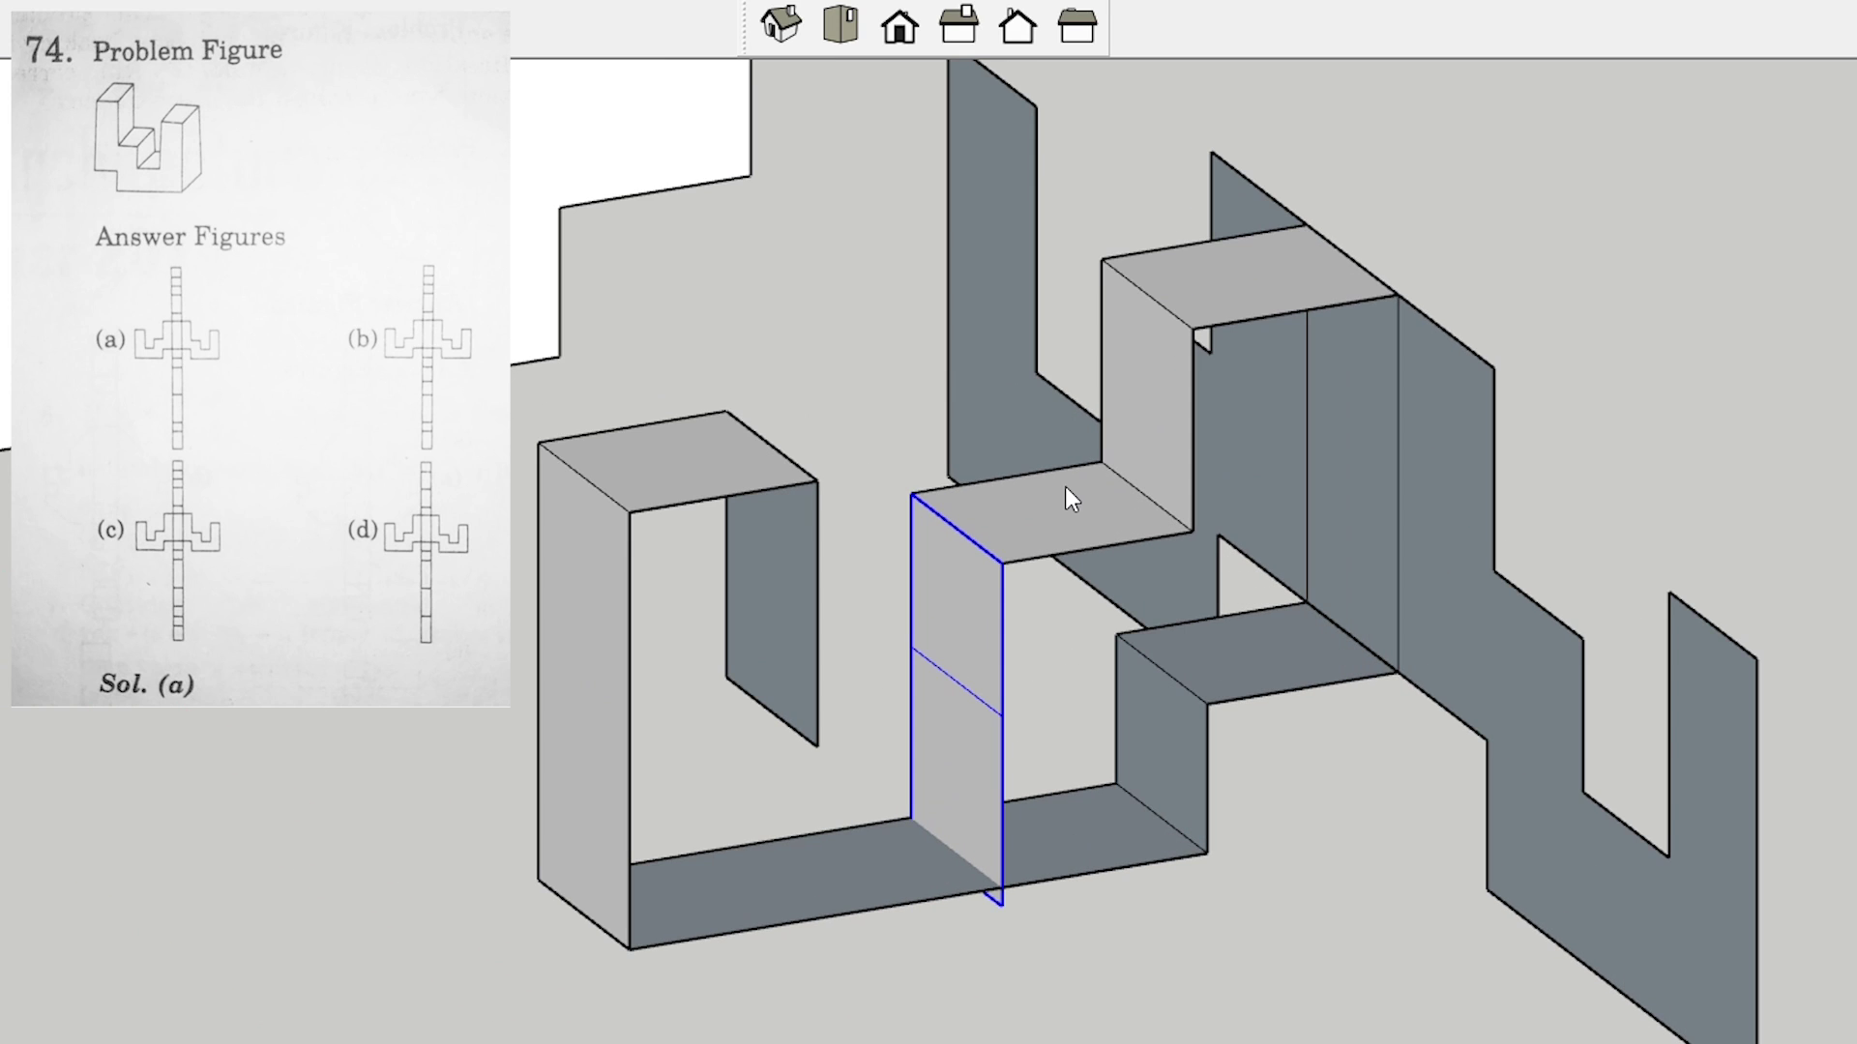
scroll(1214, 416, down, 2)
click(1326, 358)
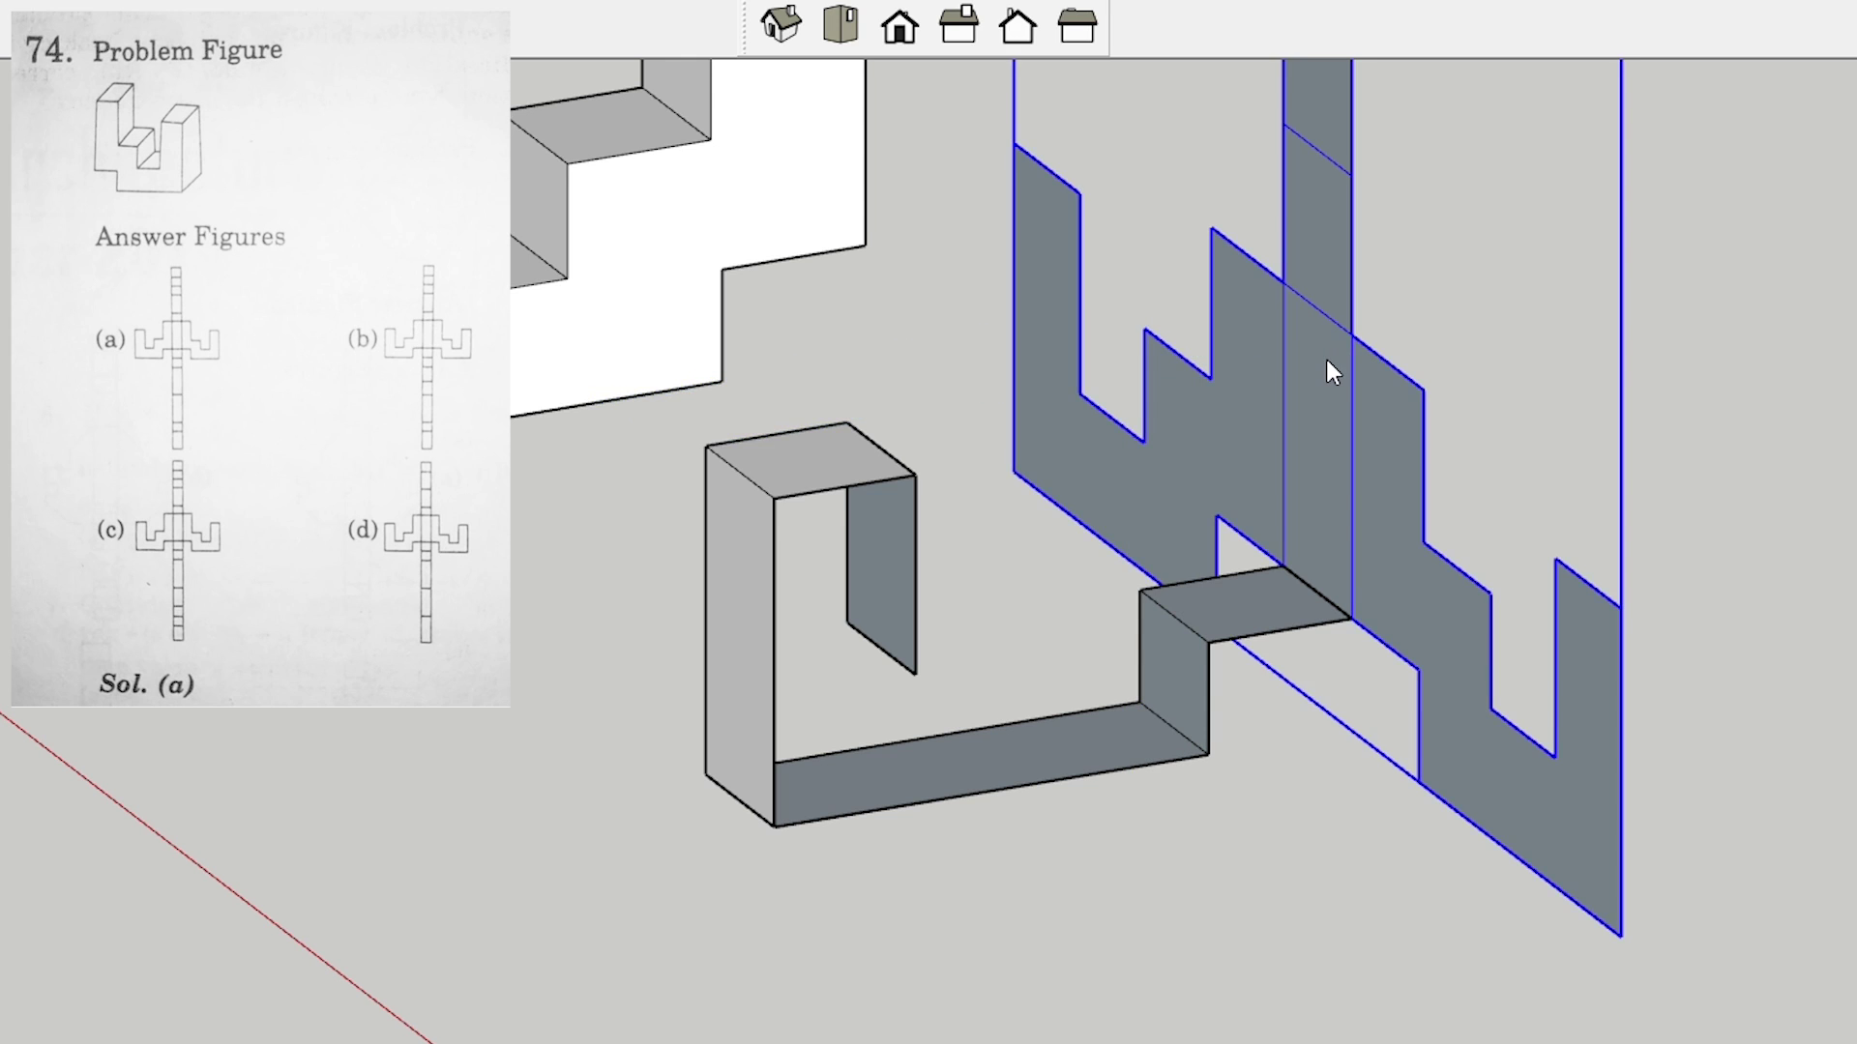
scroll(1326, 358, down, 3)
click(1708, 307)
- Unfold the far column's inner wall, top and outer wall into a straight strip level with the bottom face
scroll(1413, 497, down, 4)
scroll(1058, 627, up, 3)
middle_drag(1058, 626, 1348, 613)
scroll(1211, 650, up, 3)
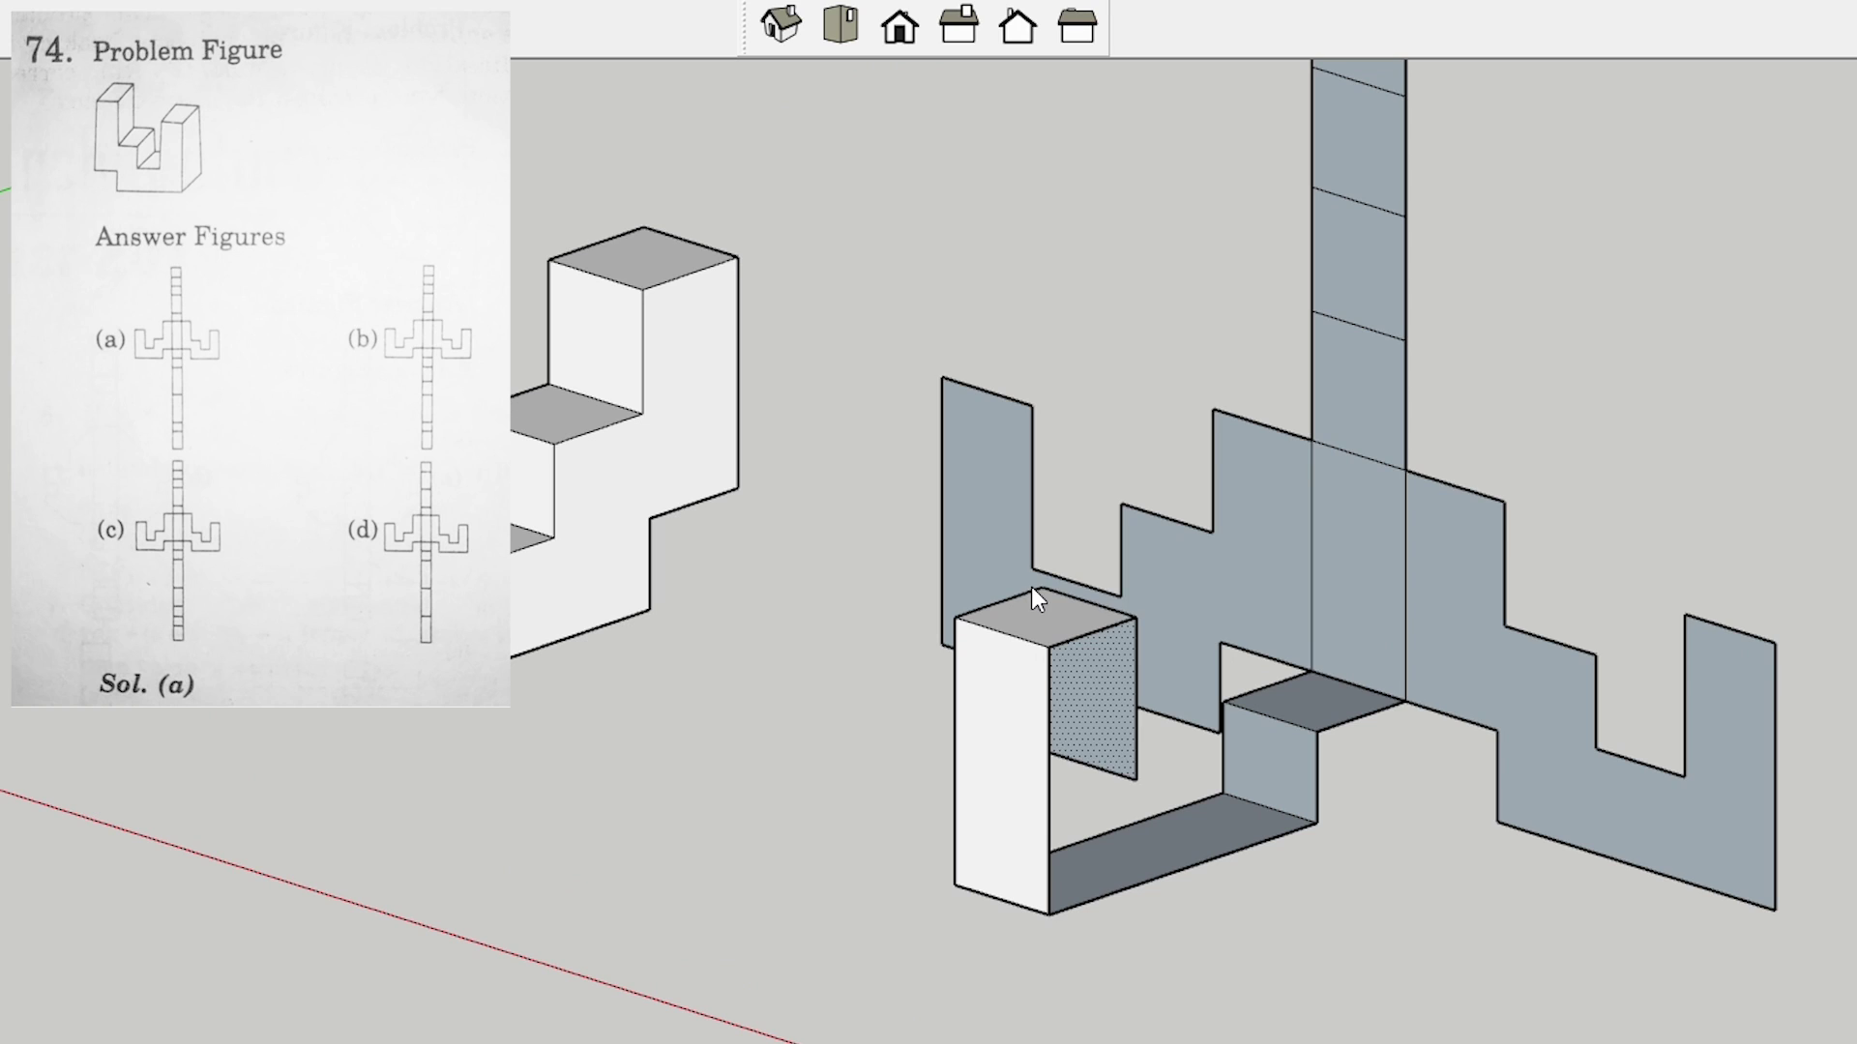
click(1031, 613)
click(1022, 701)
click(1120, 836)
click(1267, 753)
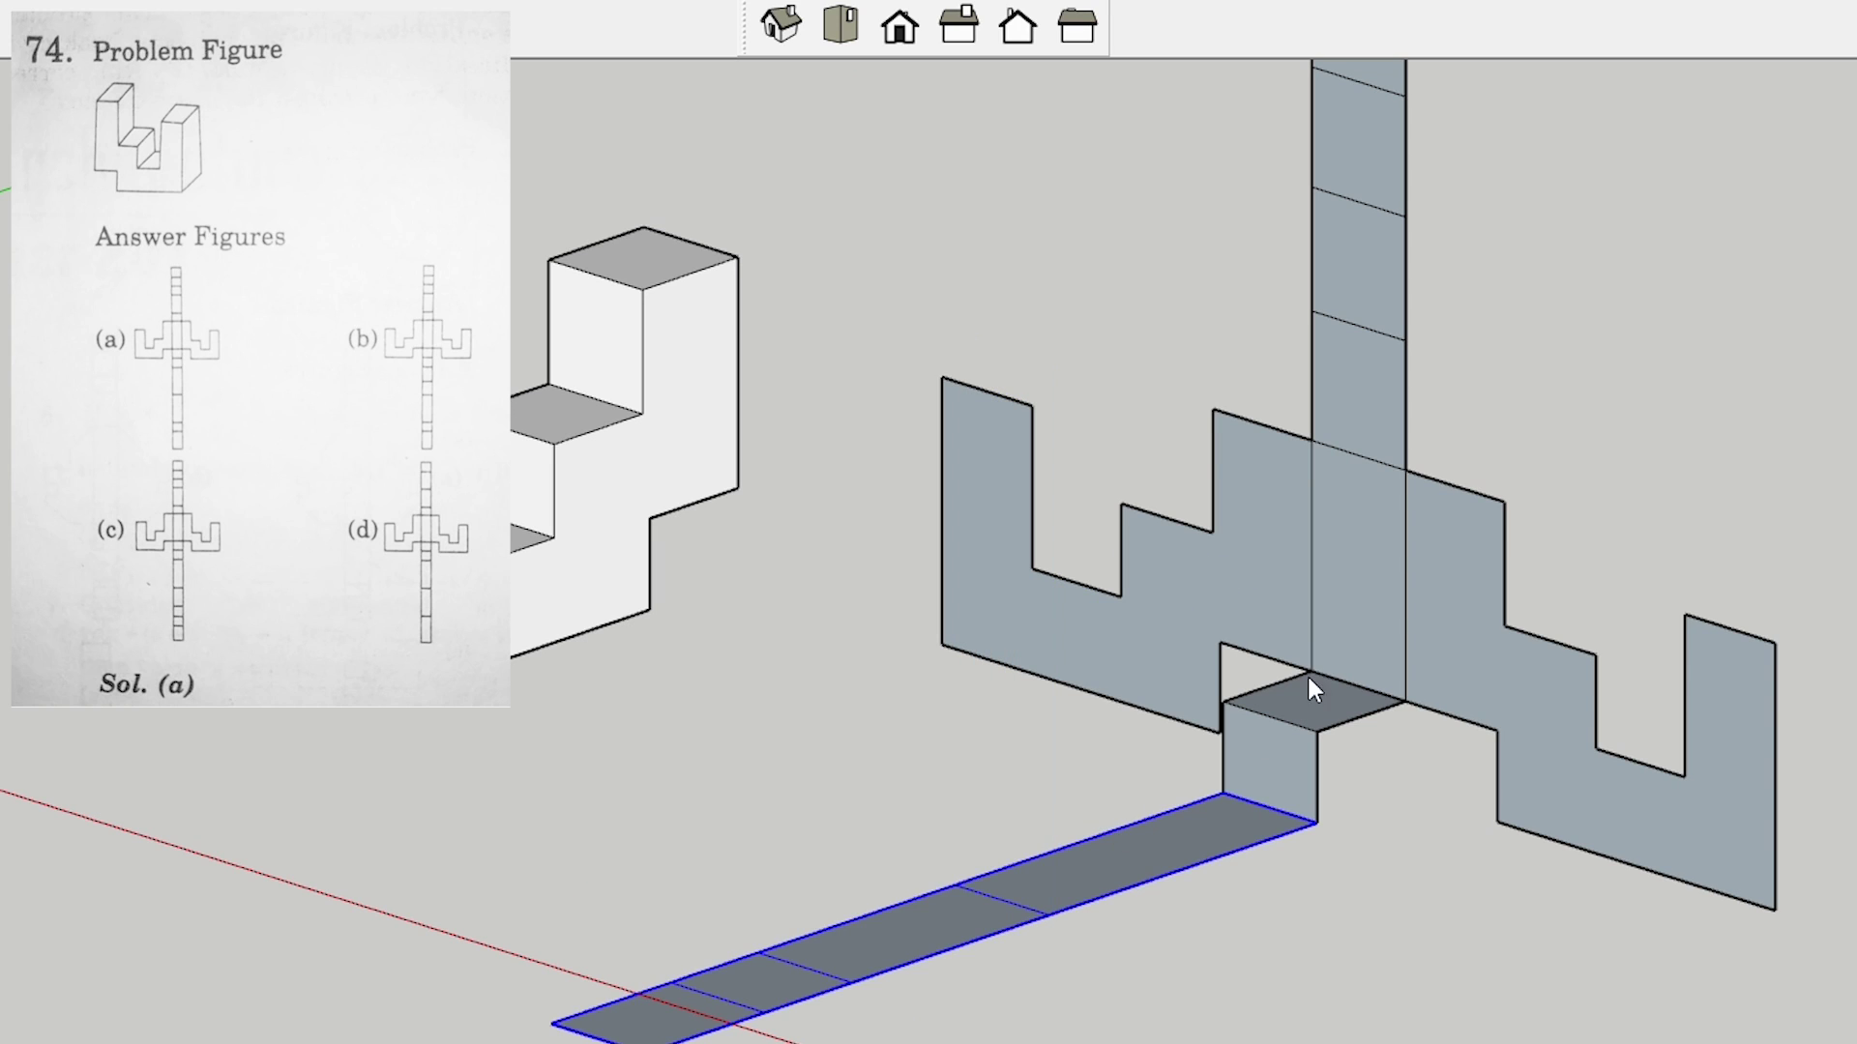
- Straighten the lower strip with the remaining riser and underside faces, and lay the whole net flat on the ground
click(1299, 694)
click(1344, 497)
key(ctrl+z)
key(ctrl+z)
key(ctrl+z)
click(1357, 491)
key(ctrl+z)
key(ctrl+y)
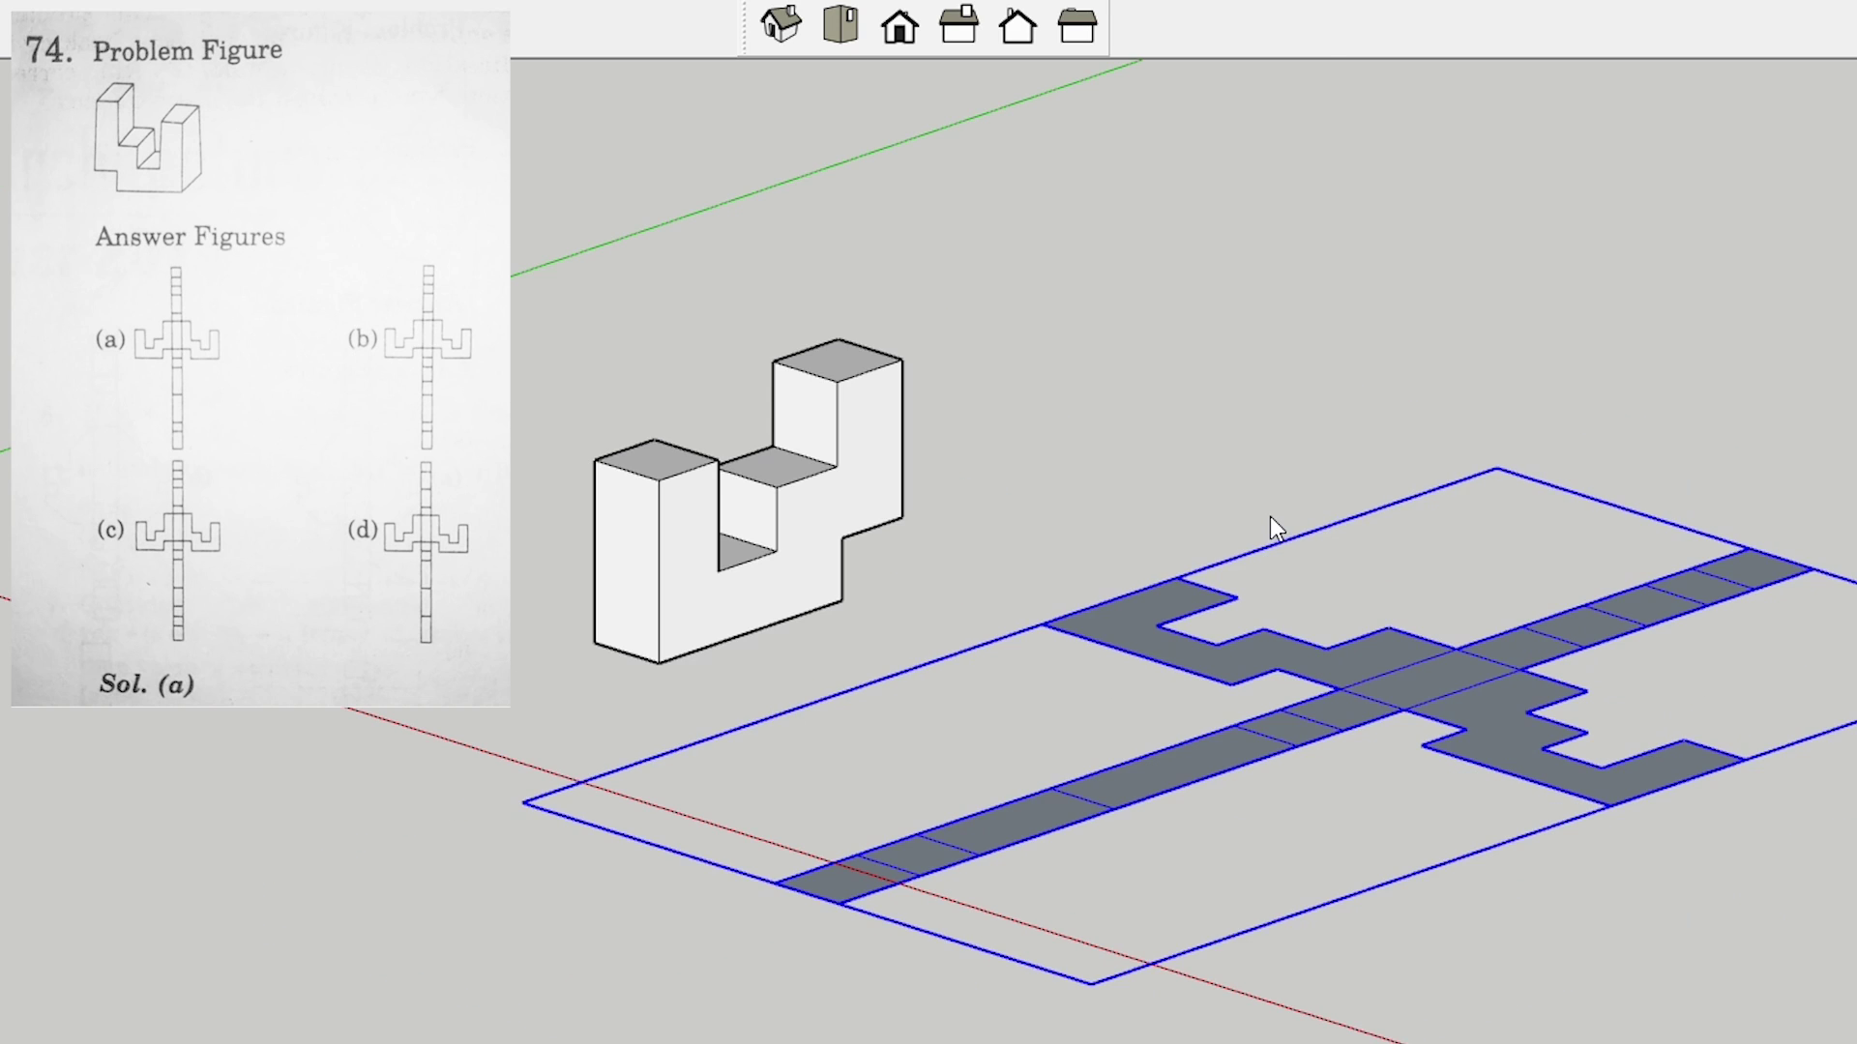
click(1418, 805)
- View the flat net from straight above and compare its strip divisions and side faces with problem 74's answer figures
scroll(1276, 661, down, 3)
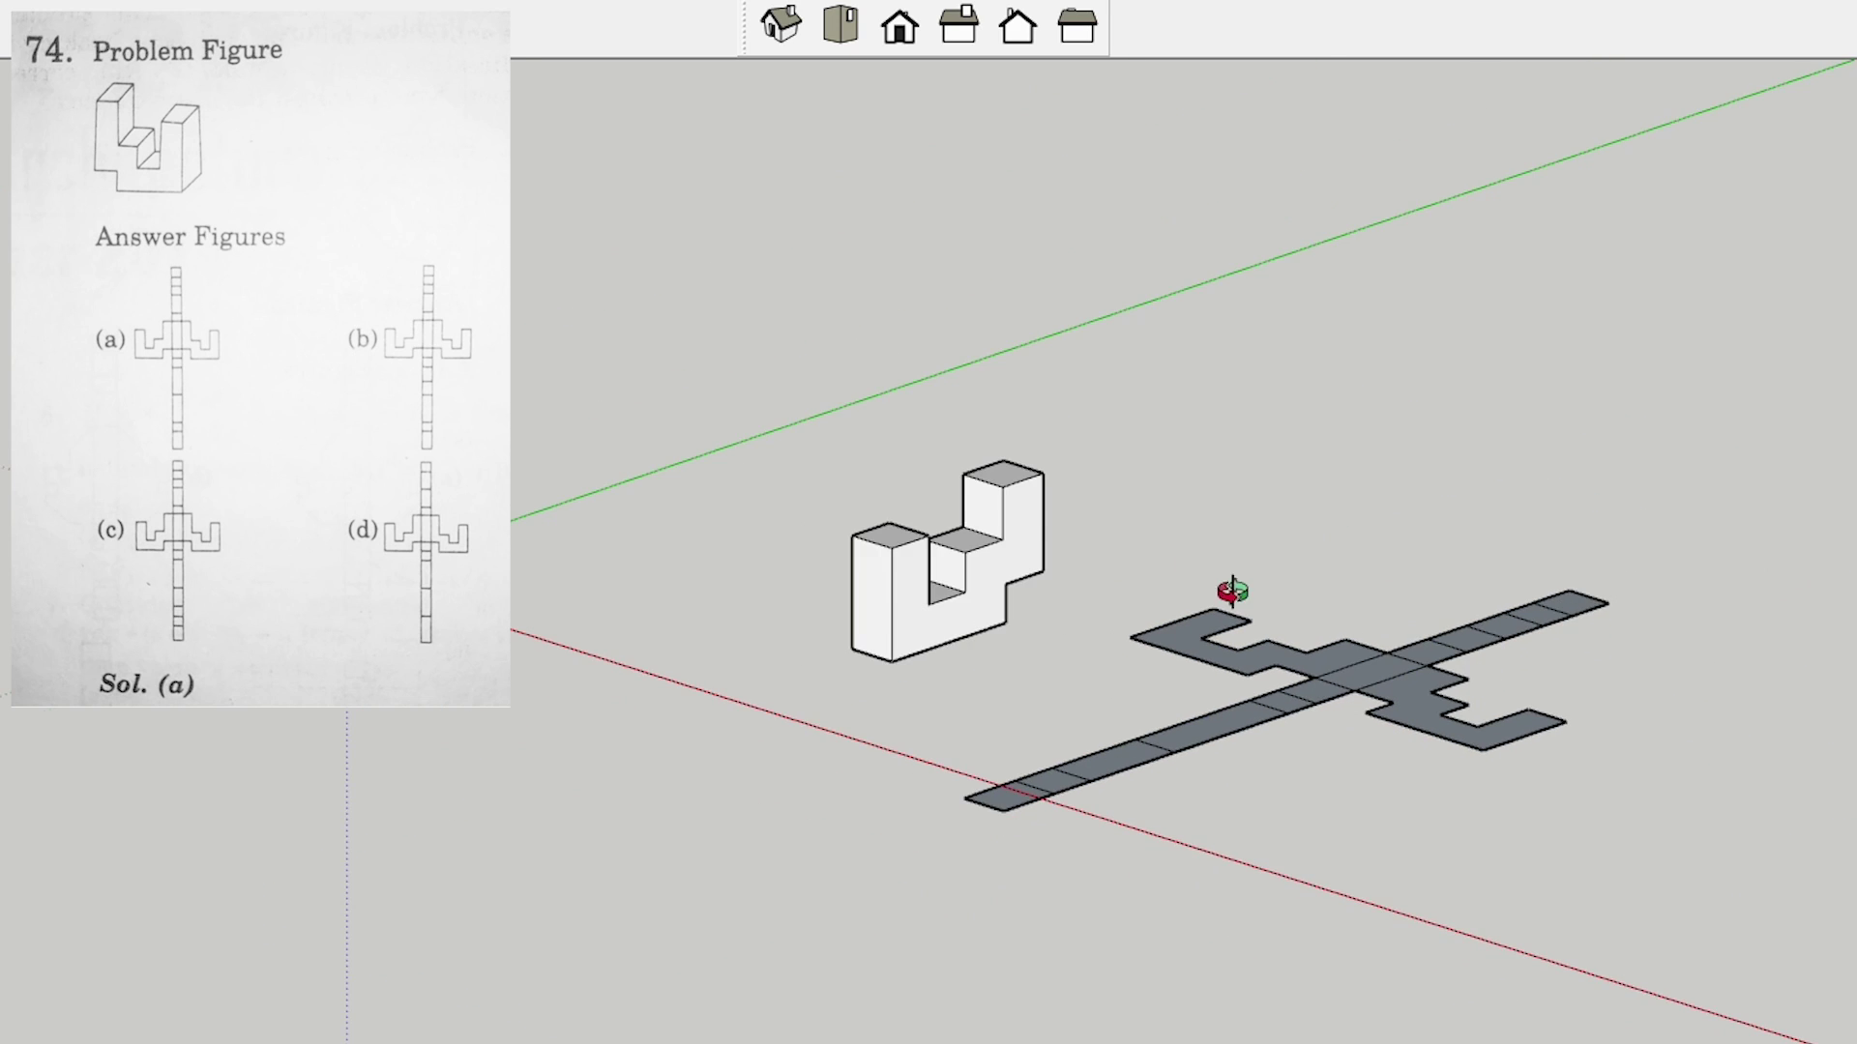
middle_drag(1204, 568, 1505, 655)
scroll(1302, 474, up, 2)
scroll(1325, 472, up, 2)
scroll(1272, 476, down, 1)
middle_drag(828, 449, 720, 445)
click(843, 13)
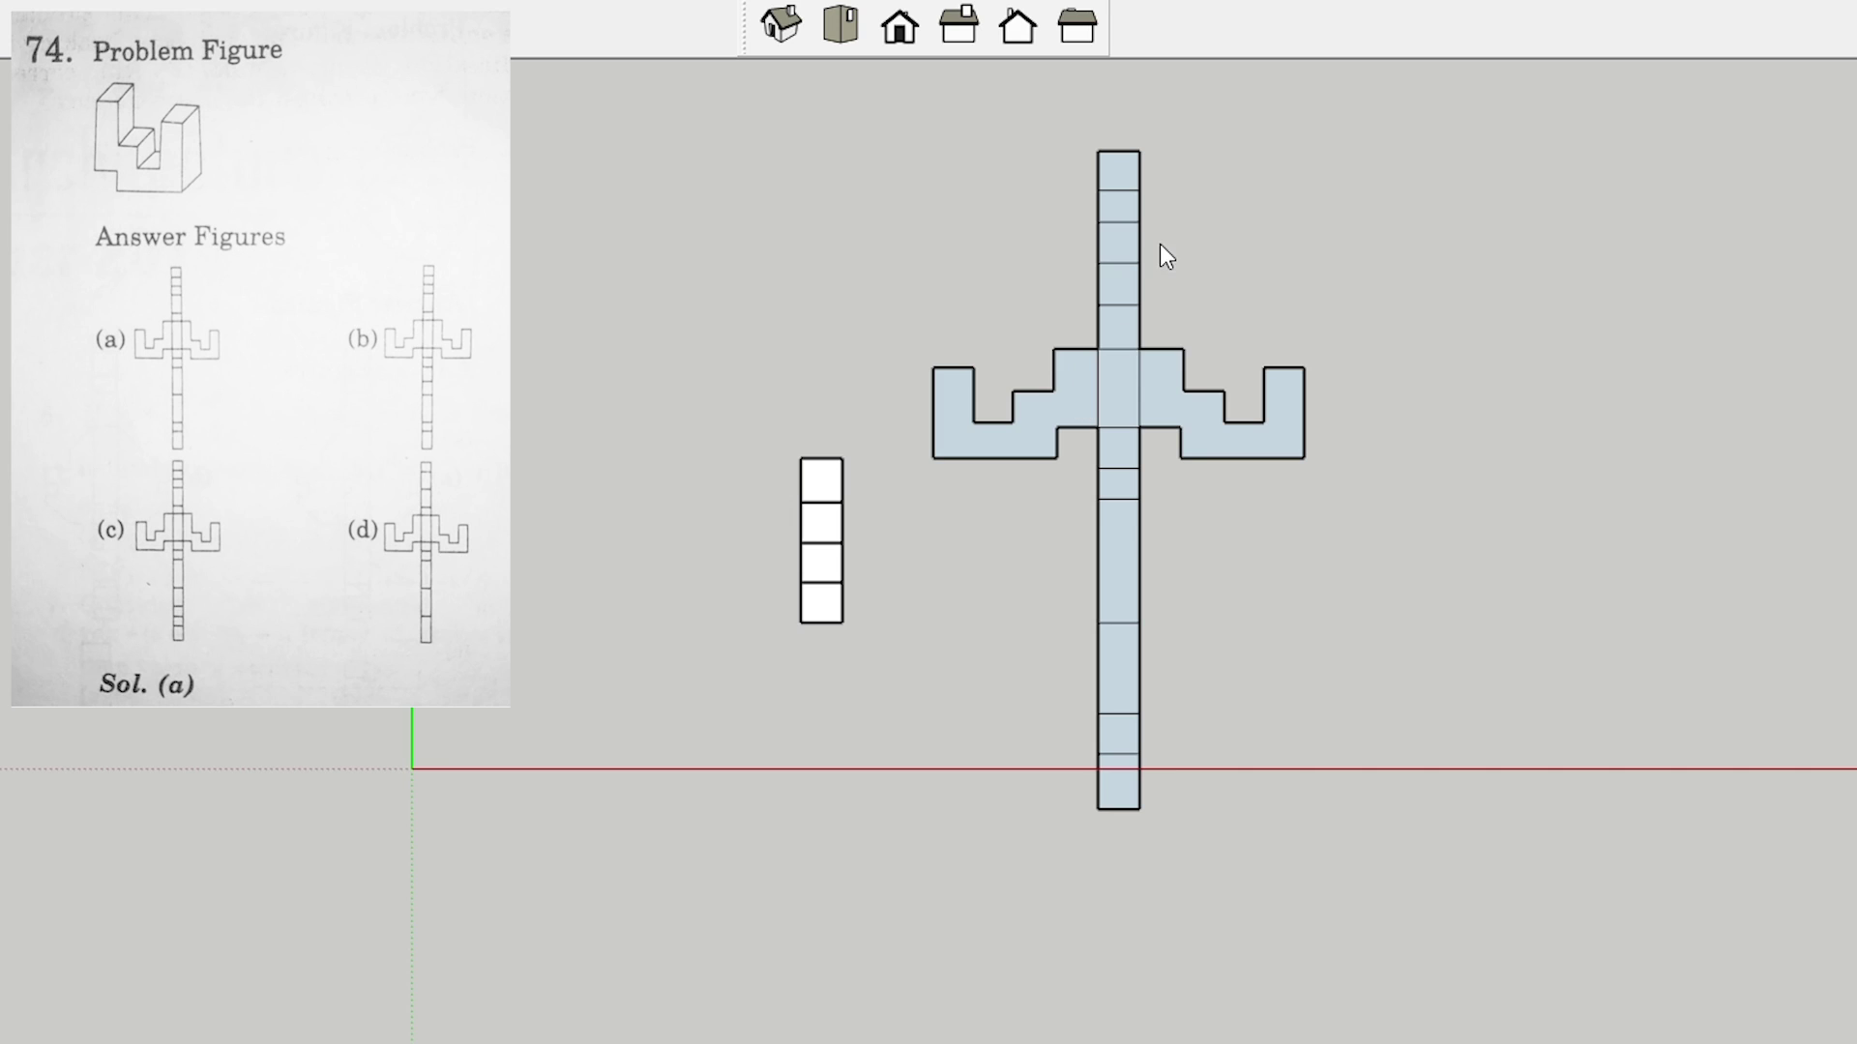
scroll(1112, 443, up, 1)
scroll(1124, 540, down, 1)
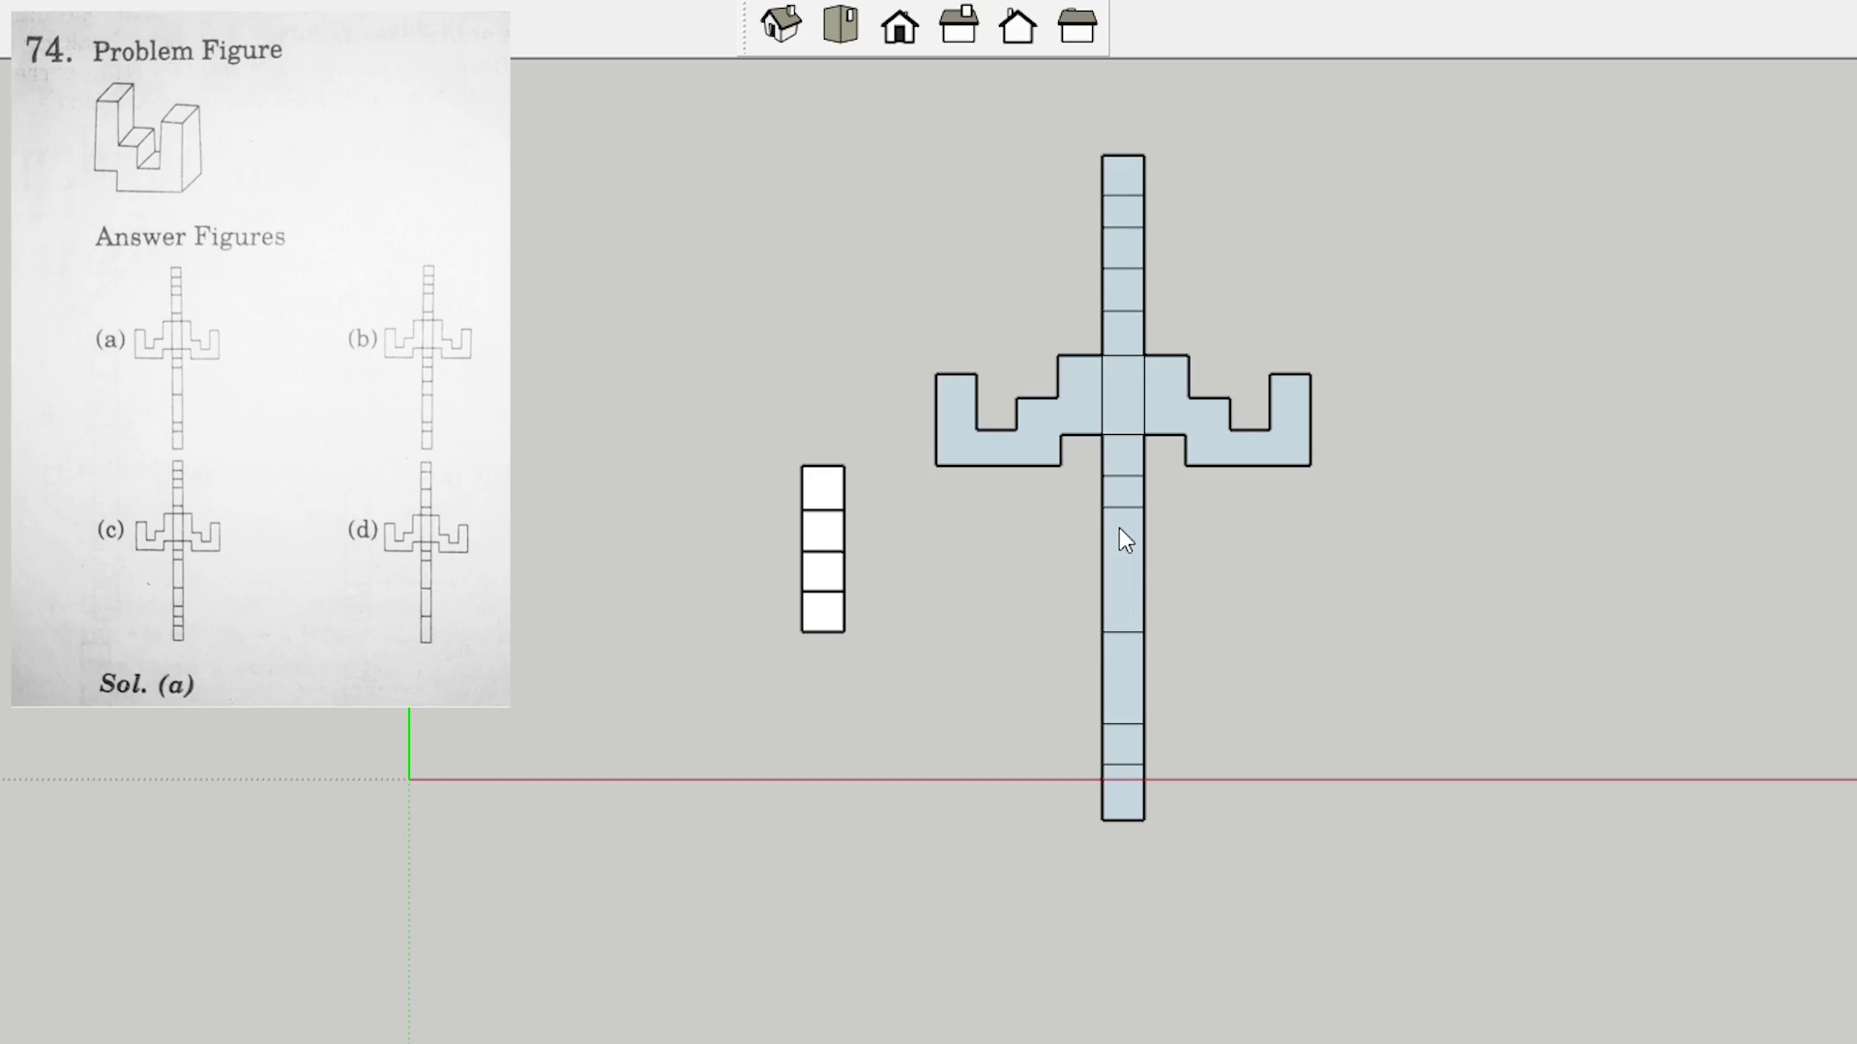
scroll(1168, 584, up, 1)
scroll(1172, 586, down, 1)
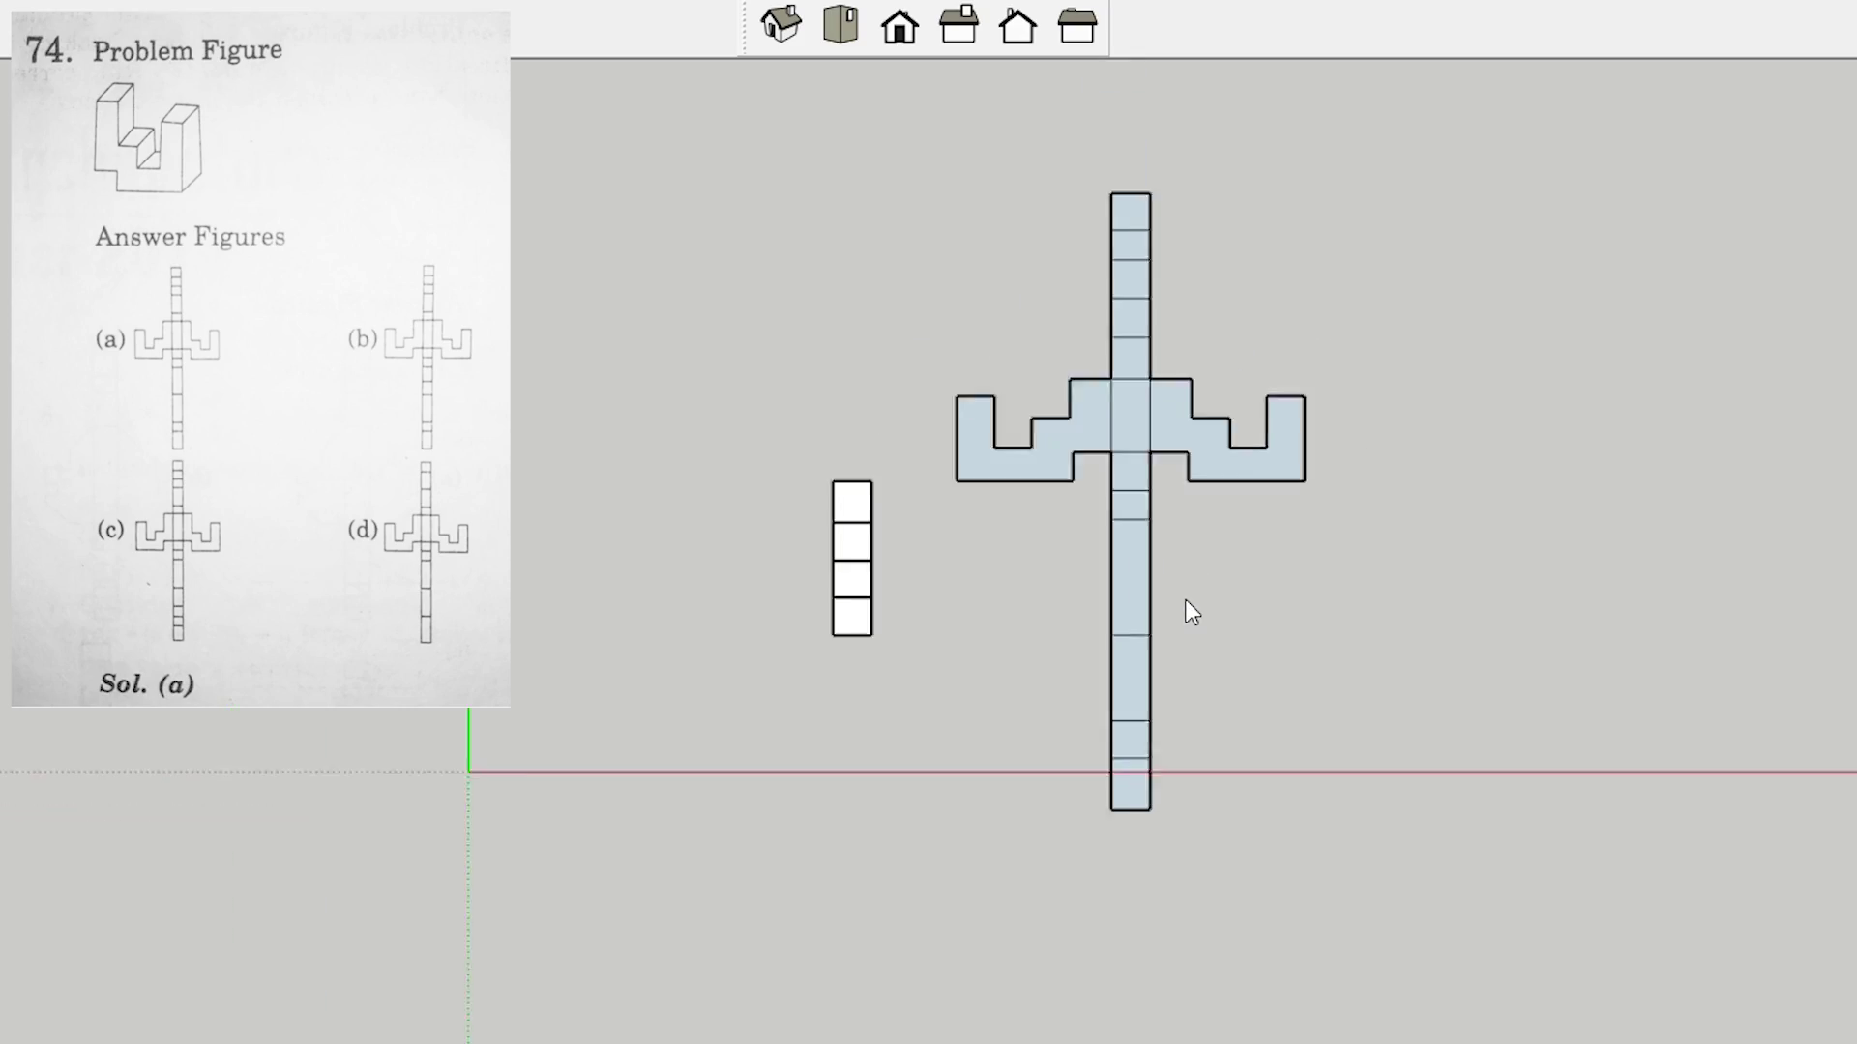